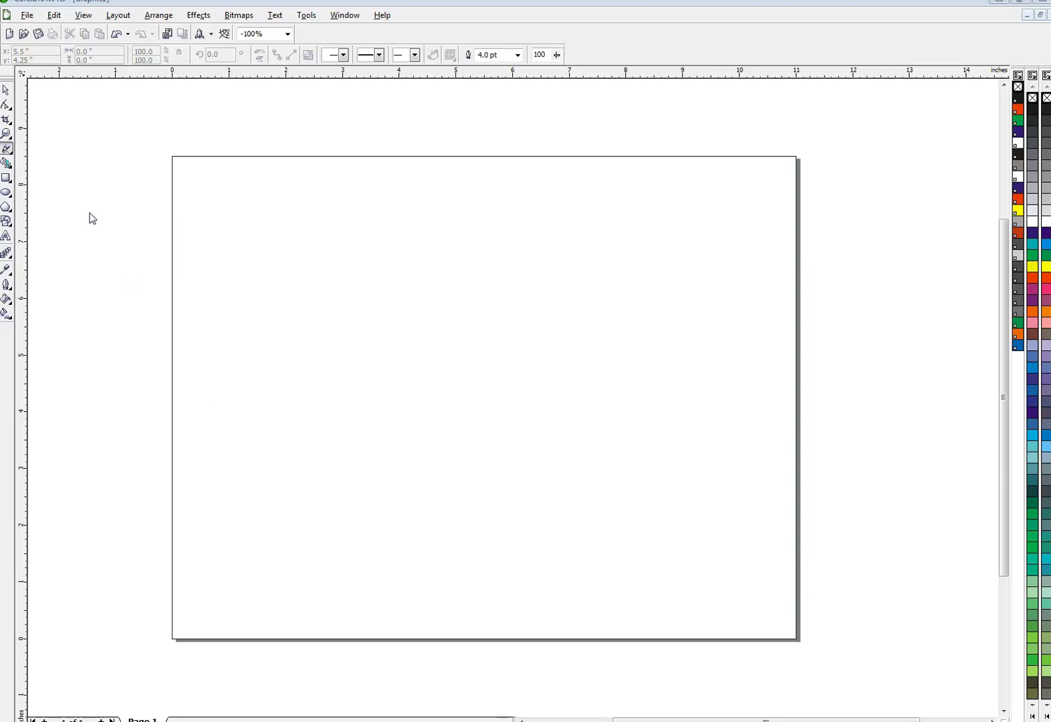
Step: Draw a thick magenta S-curve across the upper page with the Bezier tool
{"action": "left_click", "coordinate": [13, 153]}
{"action": "left_click", "coordinate": [47, 156]}
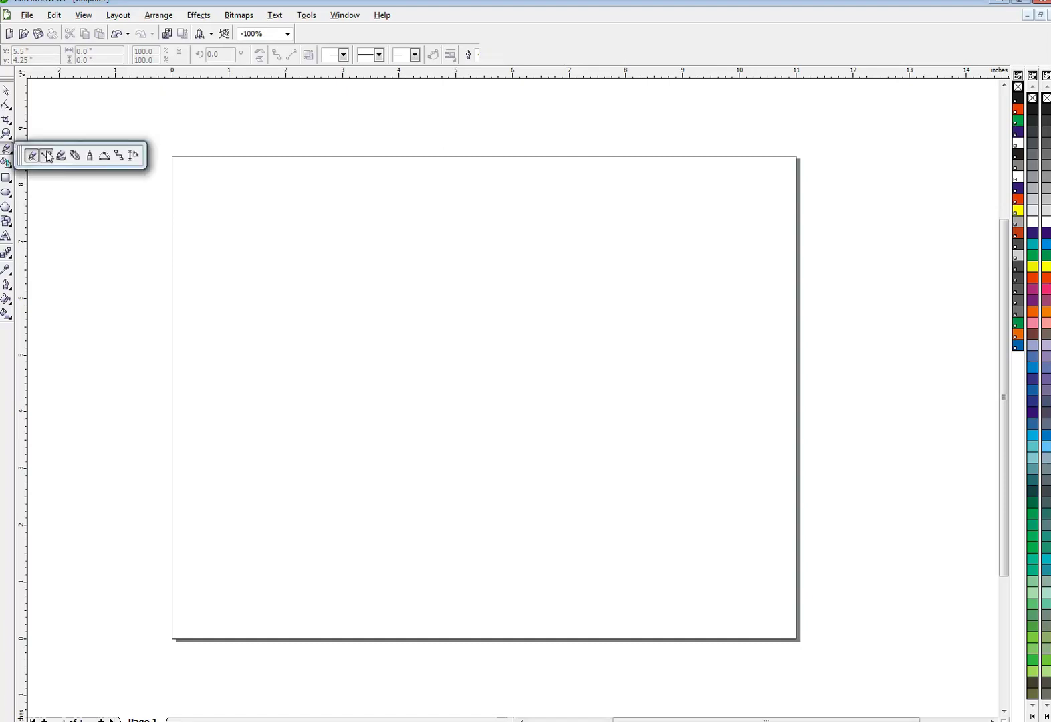
{"action": "left_click", "coordinate": [47, 156]}
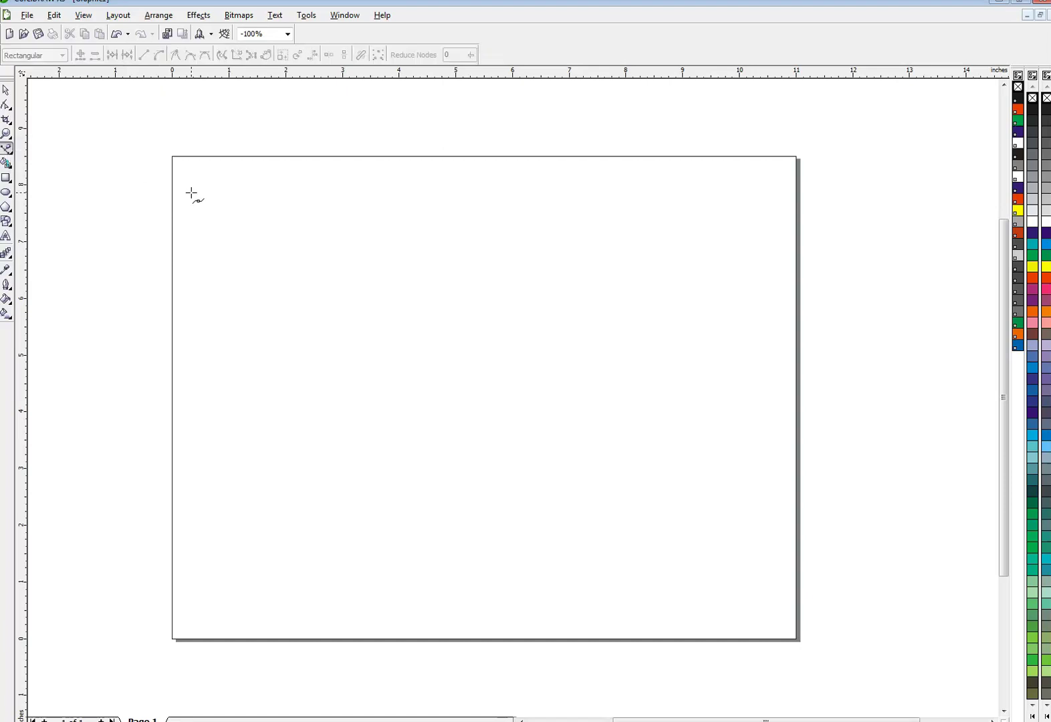
{"action": "left_click", "coordinate": [246, 250]}
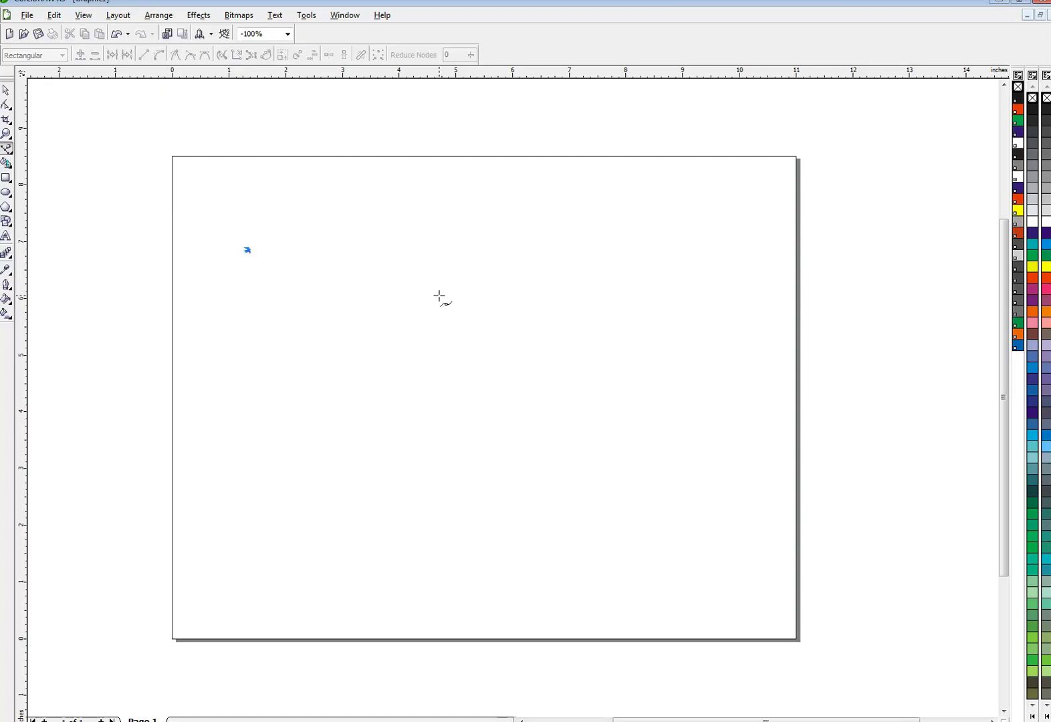
{"action": "left_click_drag", "start_coordinate": [438, 295], "coordinate": [547, 389]}
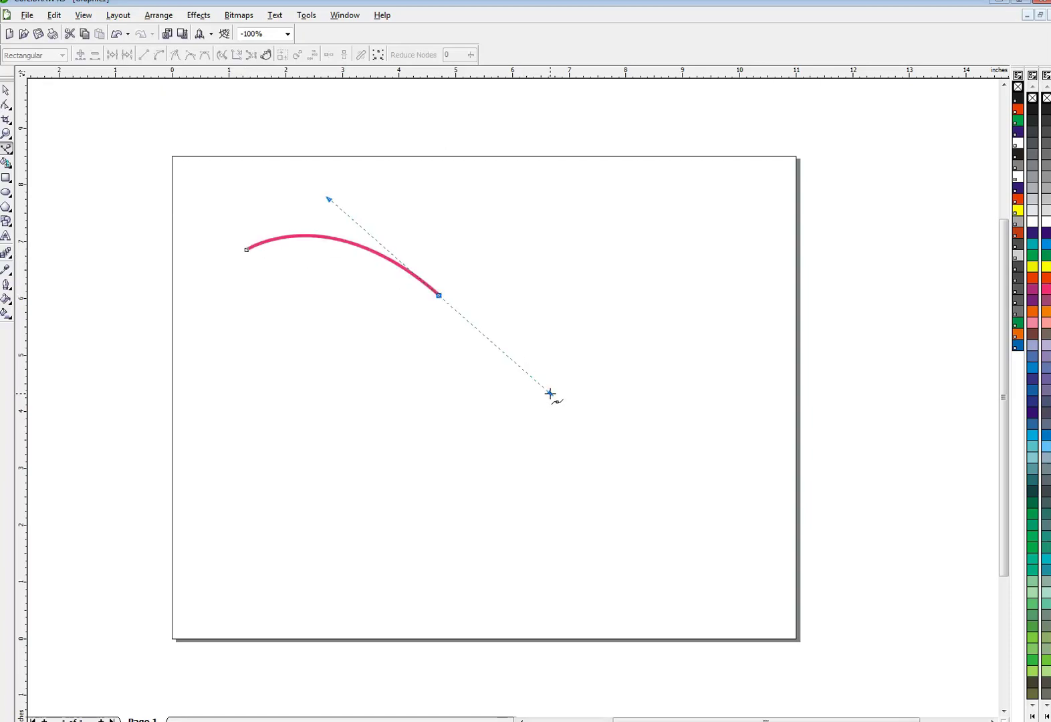
{"action": "left_click_drag", "start_coordinate": [697, 383], "coordinate": [734, 379]}
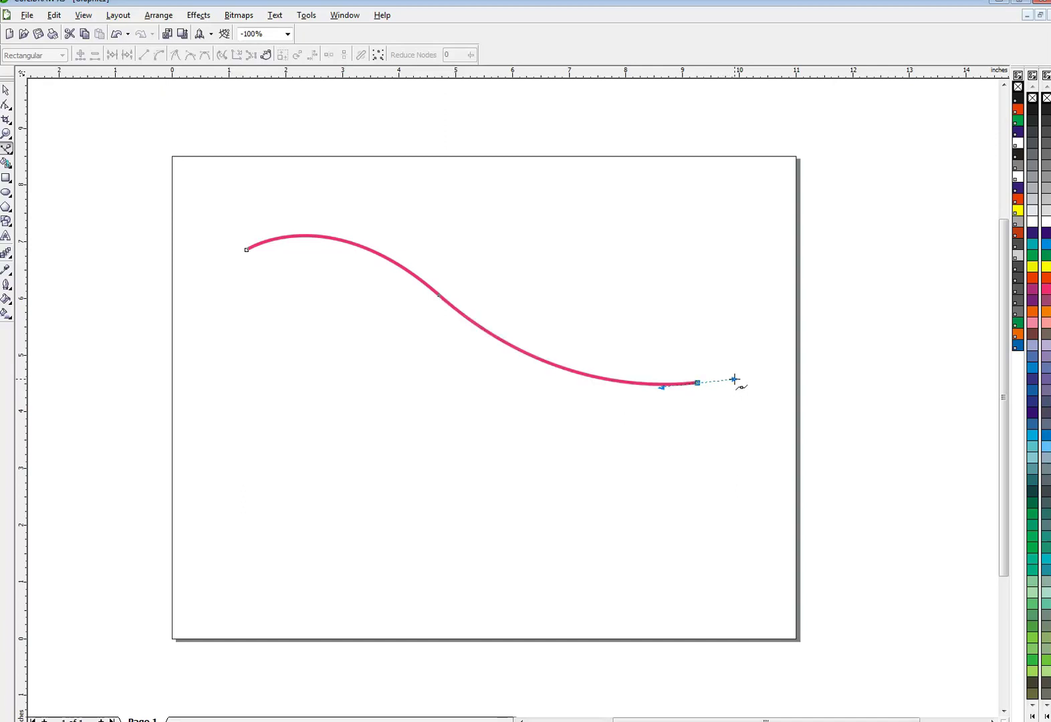
Step: Select the pink S-curve, try undo and delete, restore it, then delete it for good
{"action": "left_click", "coordinate": [6, 89]}
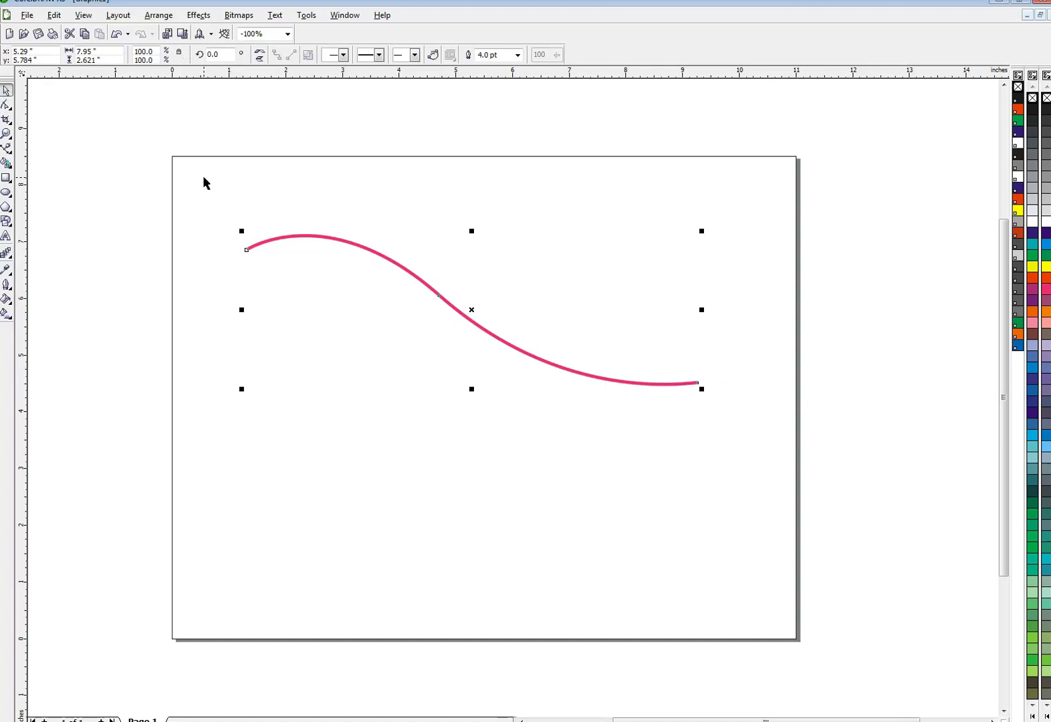
{"action": "key", "text": "ctrl+z"}
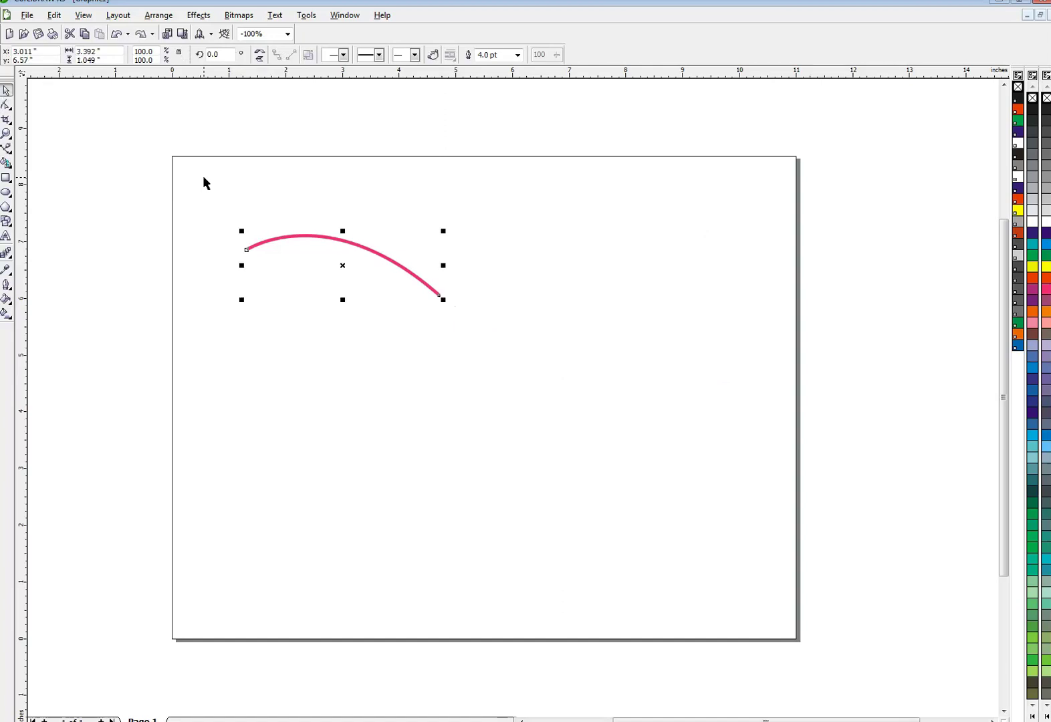
{"action": "key", "text": "Delete"}
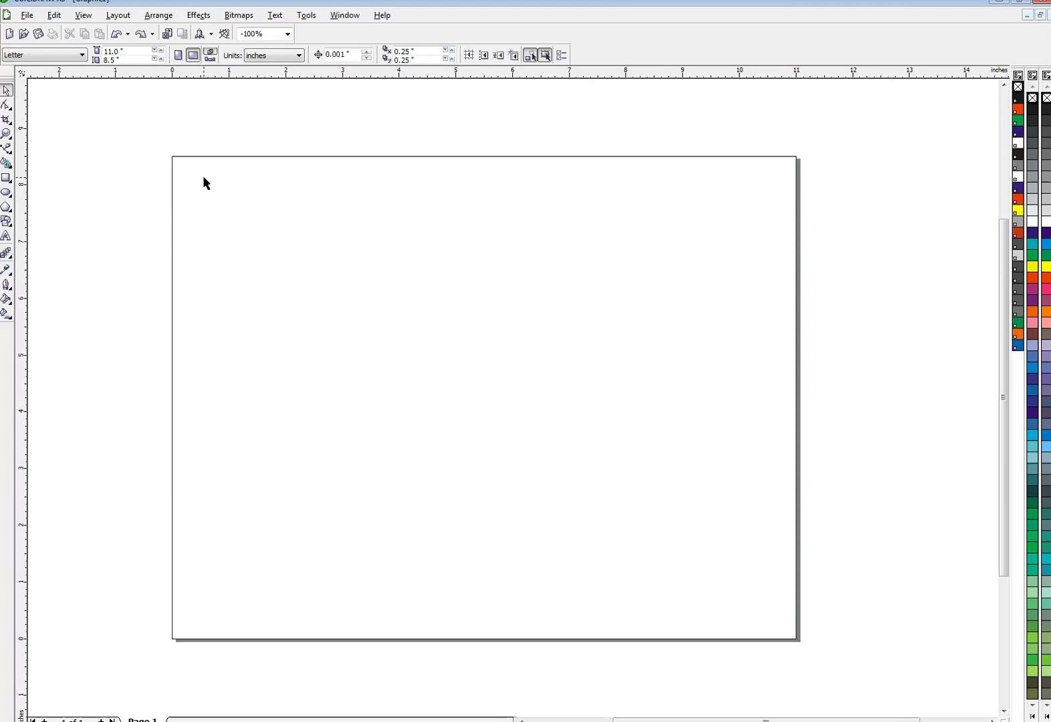
{"action": "key", "text": "ctrl+shift+z"}
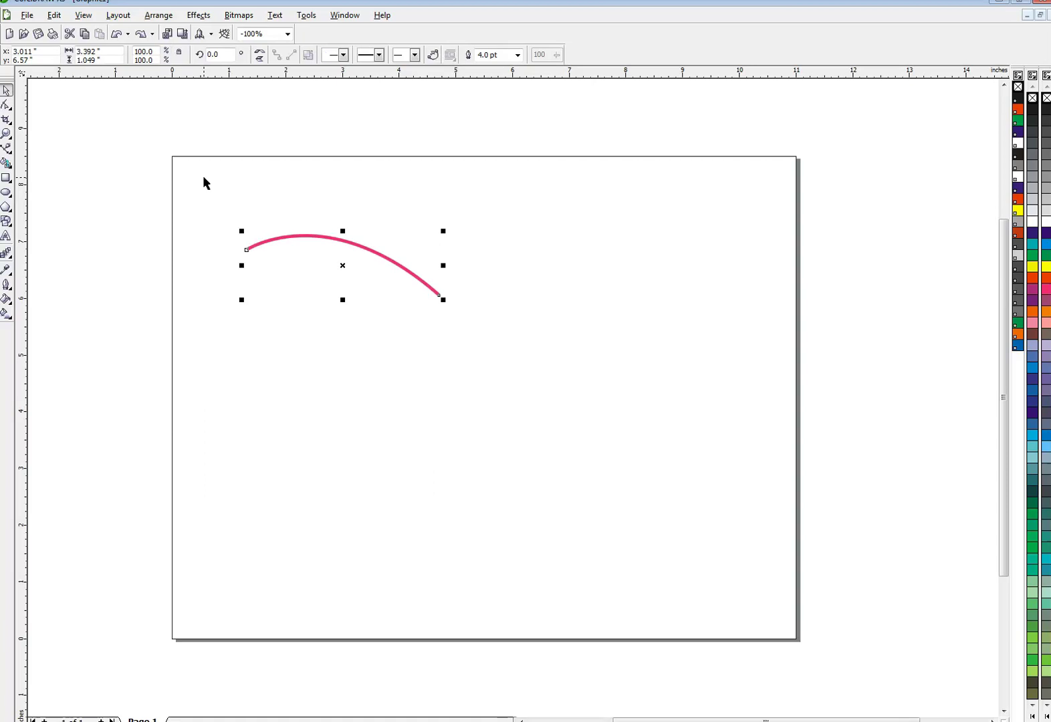
{"action": "key", "text": "ctrl+shift+z"}
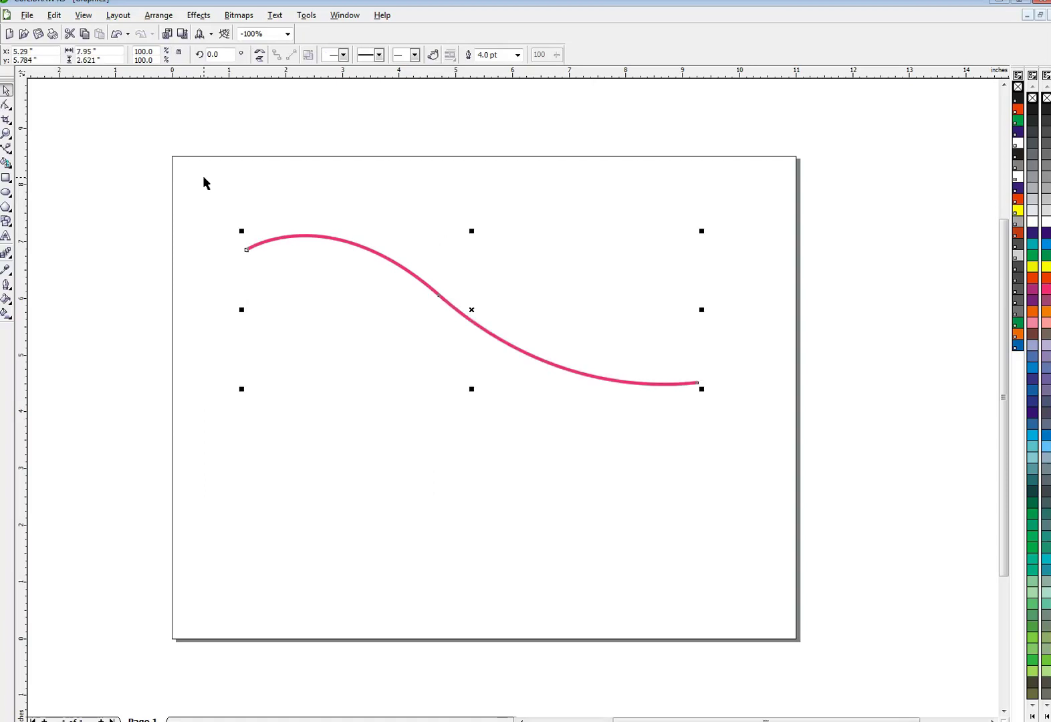
{"action": "key", "text": "Delete"}
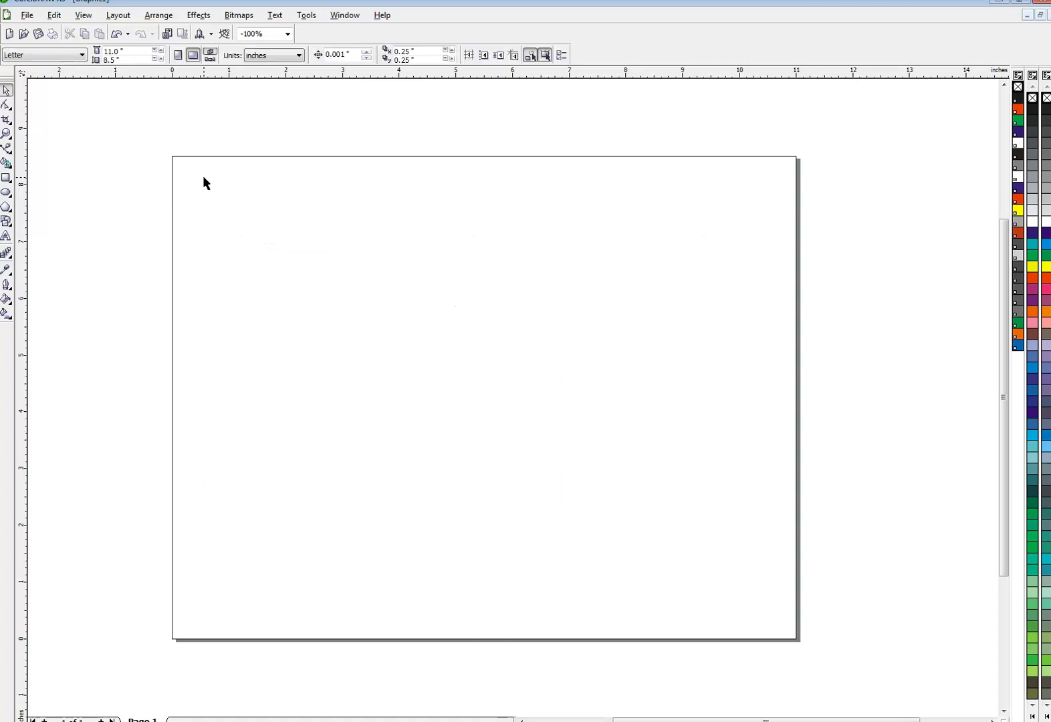
Step: Draw a circle with the Ellipse tool, fill it magenta and remove its outline
{"action": "left_click", "coordinate": [6, 192]}
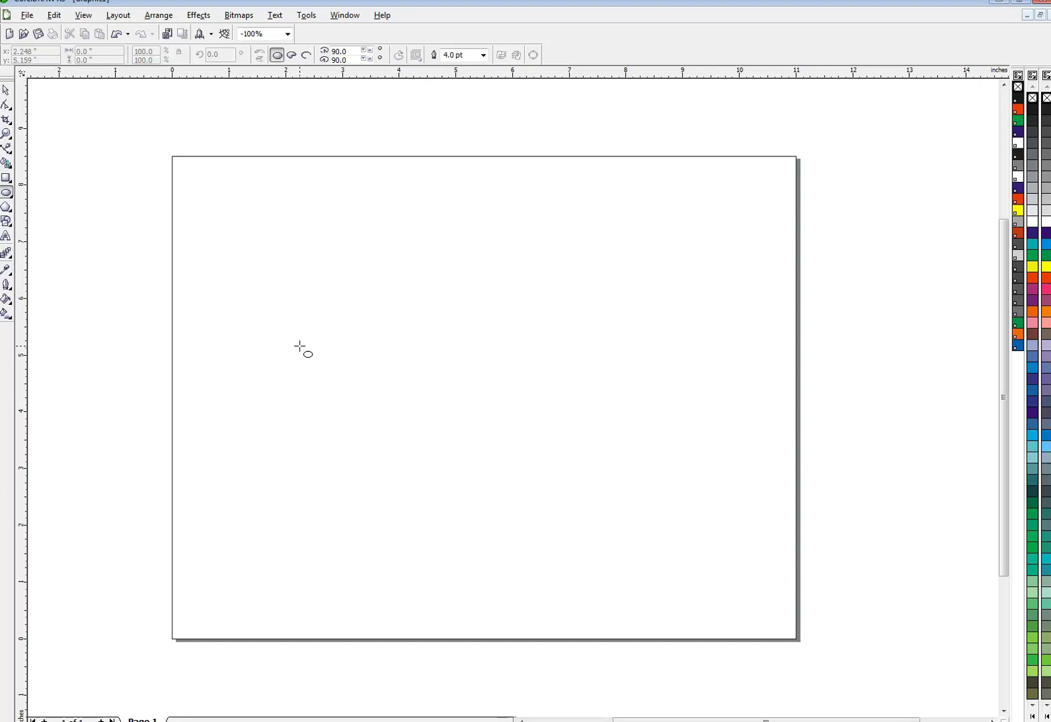
{"action": "left_click_drag", "start_coordinate": [300, 347], "coordinate": [420, 452]}
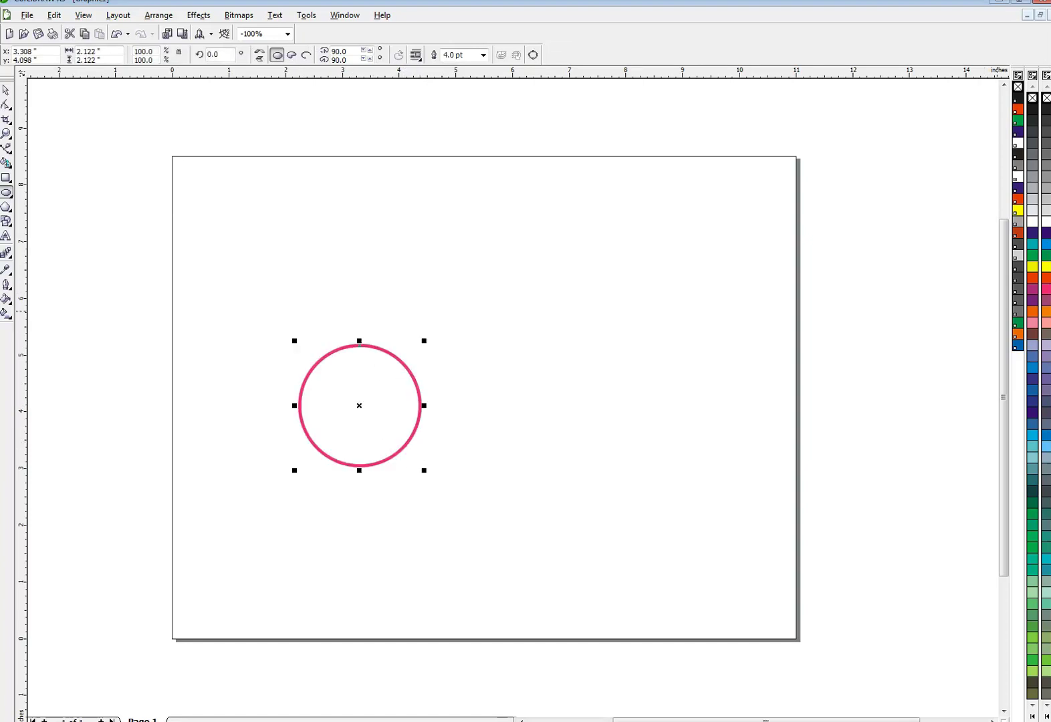
{"action": "left_click", "coordinate": [1047, 293]}
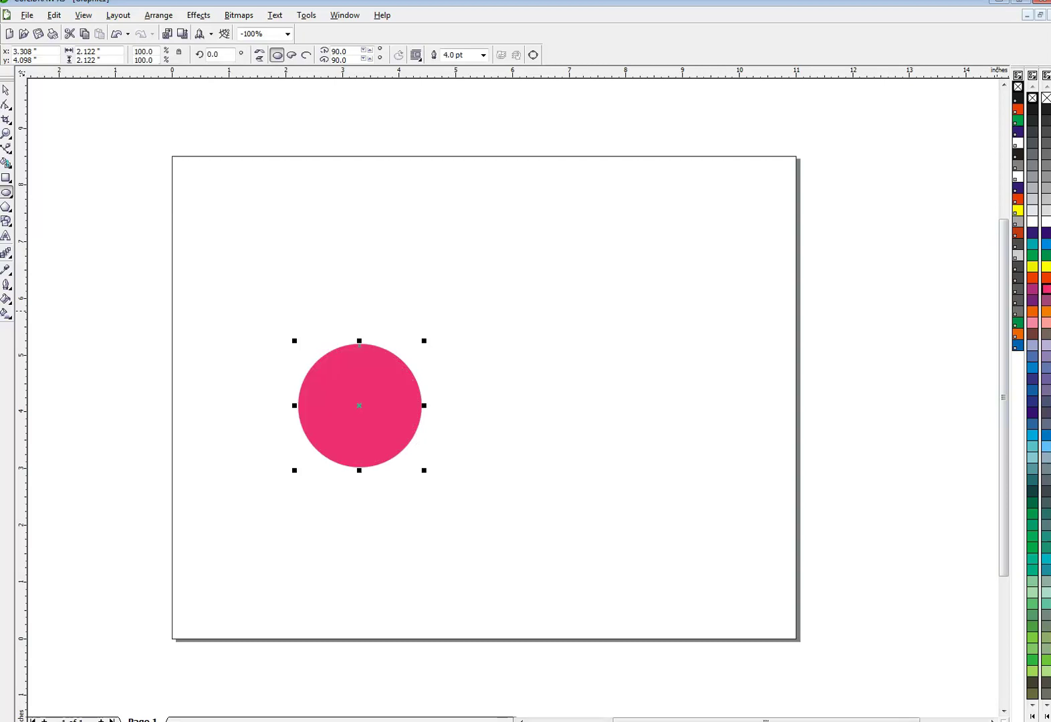
{"action": "right_click", "coordinate": [1047, 99]}
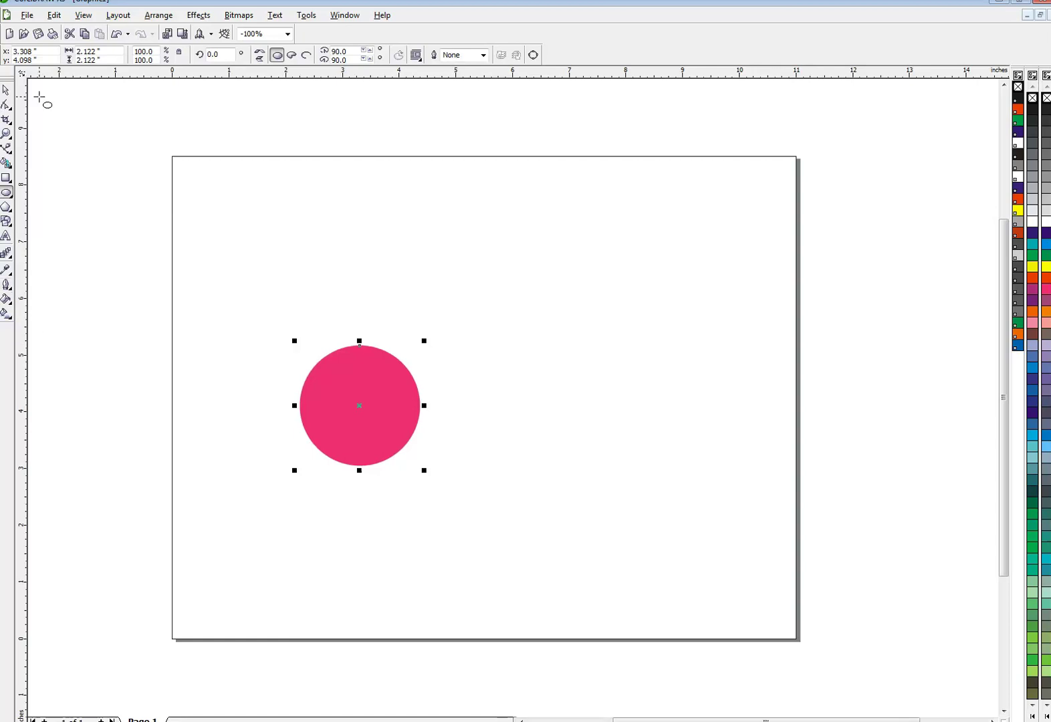
Step: Select the pink circle and centre it on the page with P
{"action": "left_click", "coordinate": [6, 90]}
{"action": "left_click", "coordinate": [254, 131]}
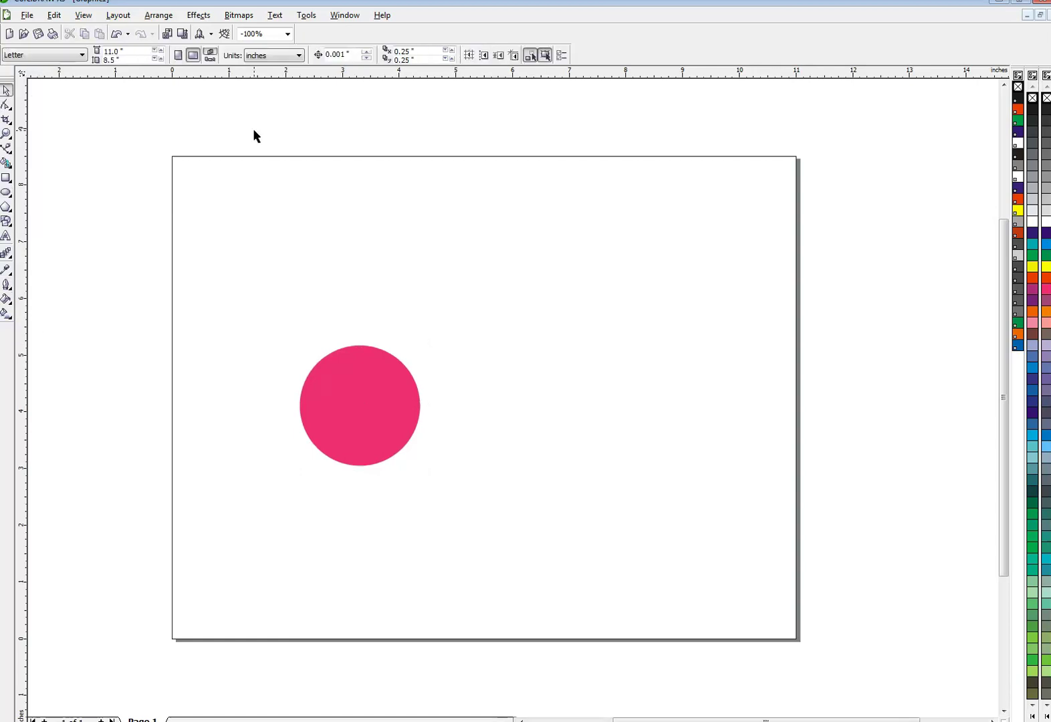
{"action": "left_click", "coordinate": [404, 384]}
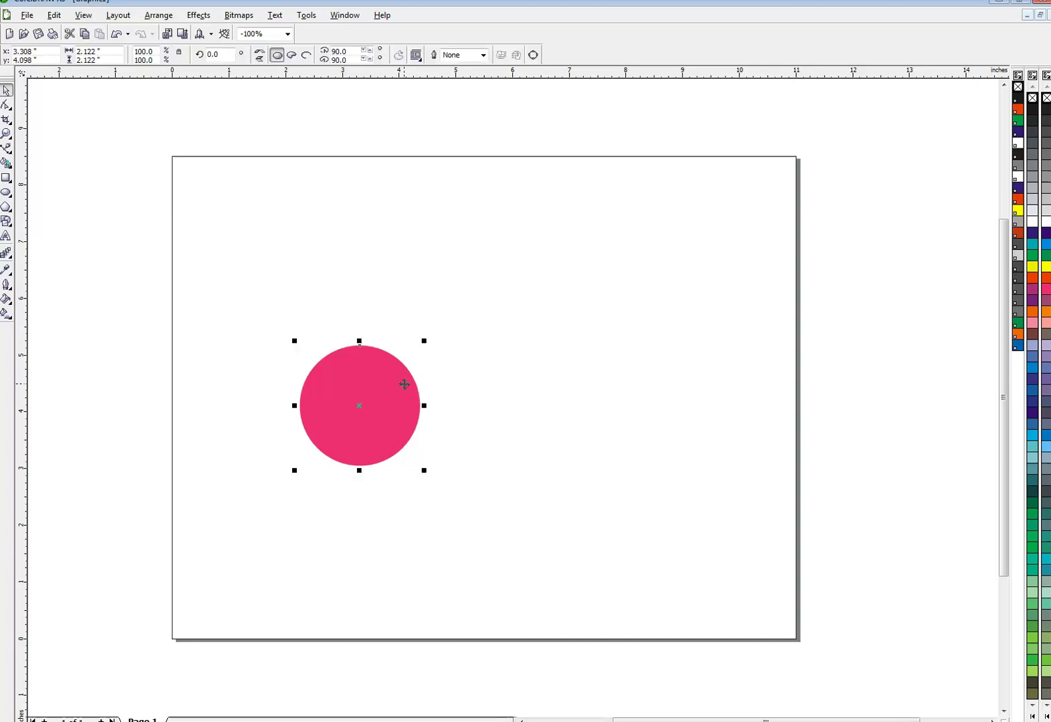
{"action": "key", "text": "p"}
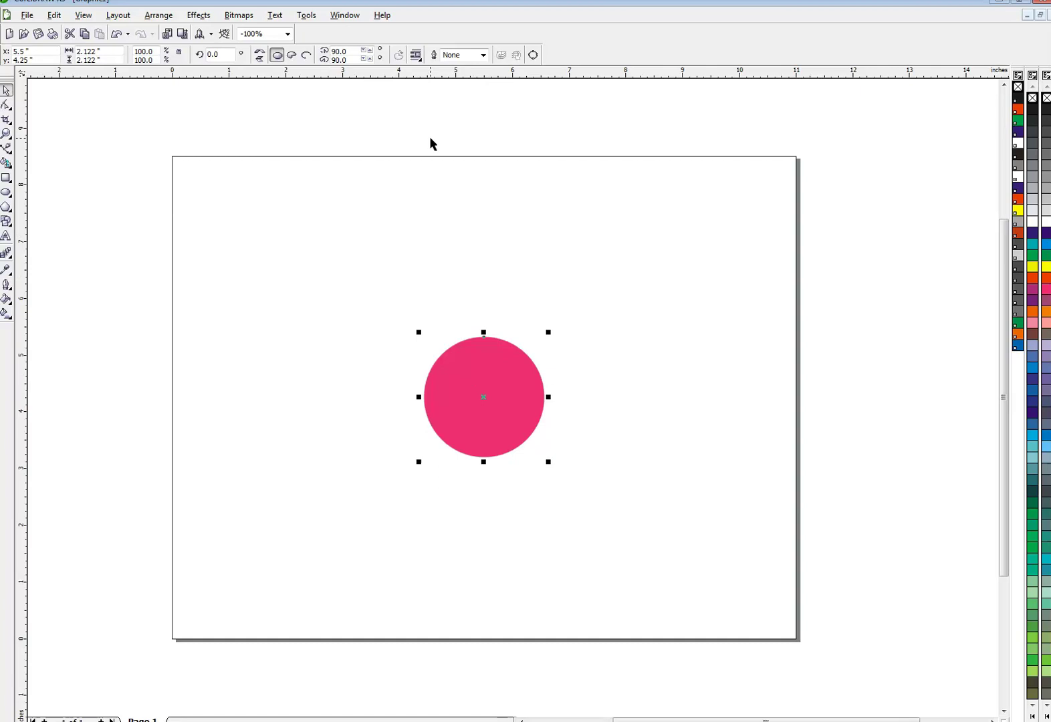
Step: Add horizontal and vertical guidelines and centre each on the page with P
{"action": "left_click_drag", "start_coordinate": [443, 74], "coordinate": [434, 186]}
{"action": "key", "text": "p"}
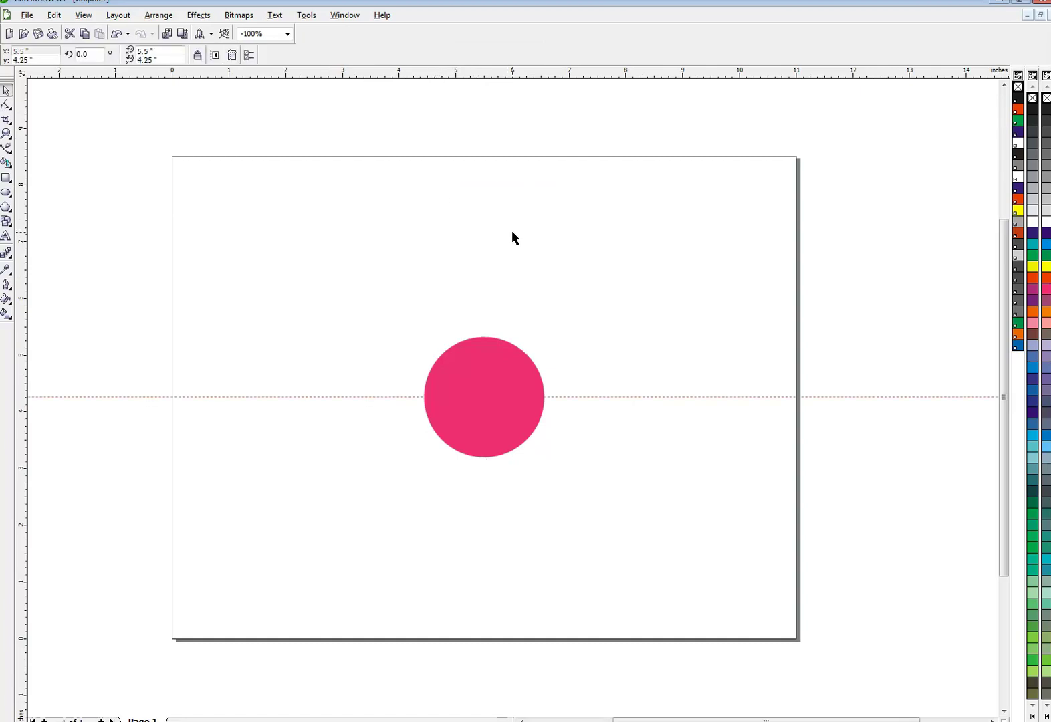
{"action": "left_click_drag", "start_coordinate": [22, 244], "coordinate": [99, 240]}
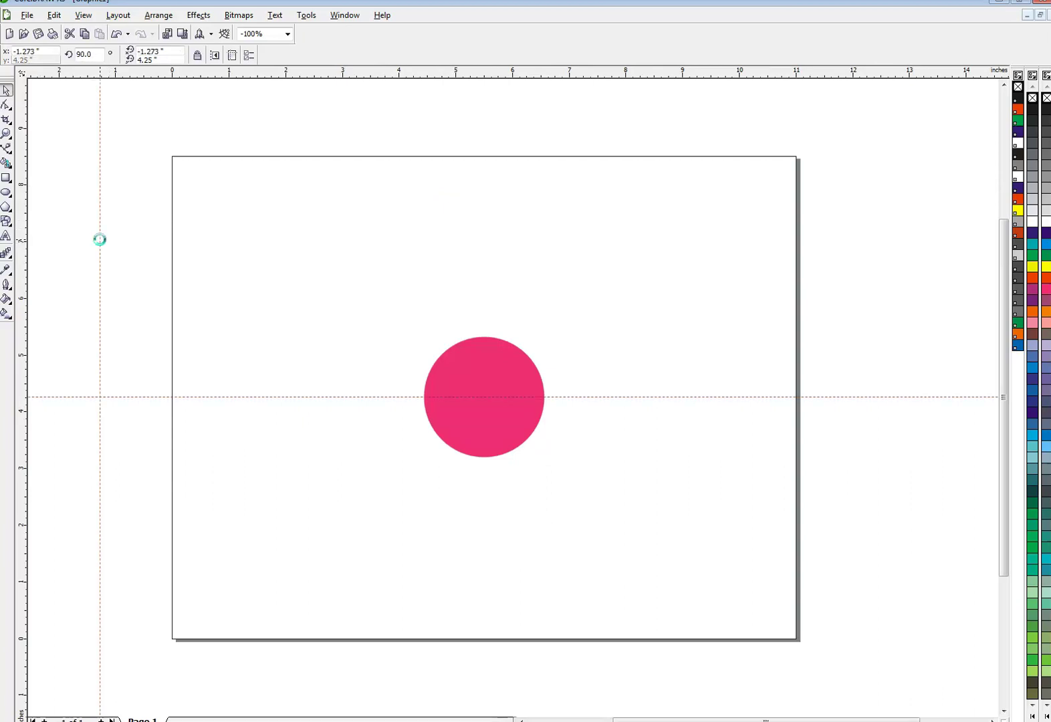
{"action": "key", "text": "p"}
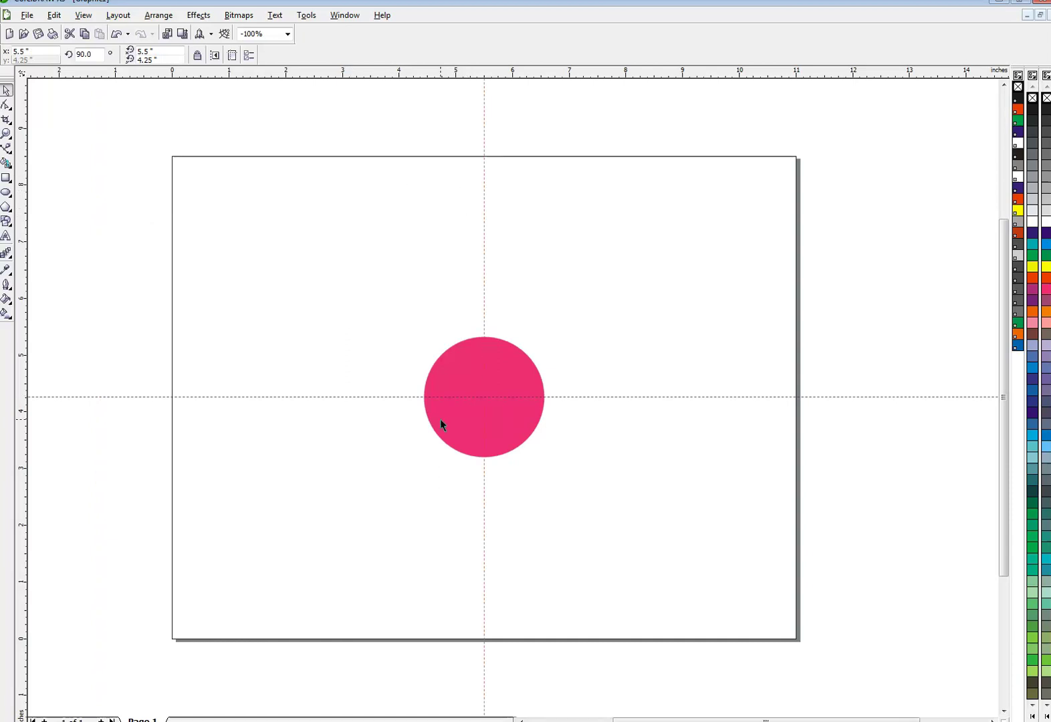
Step: Move the pink circle into the upper-left quarter and bring up the View options with Alt+V
{"action": "left_click", "coordinate": [444, 376]}
{"action": "left_click_drag", "start_coordinate": [428, 359], "coordinate": [354, 293]}
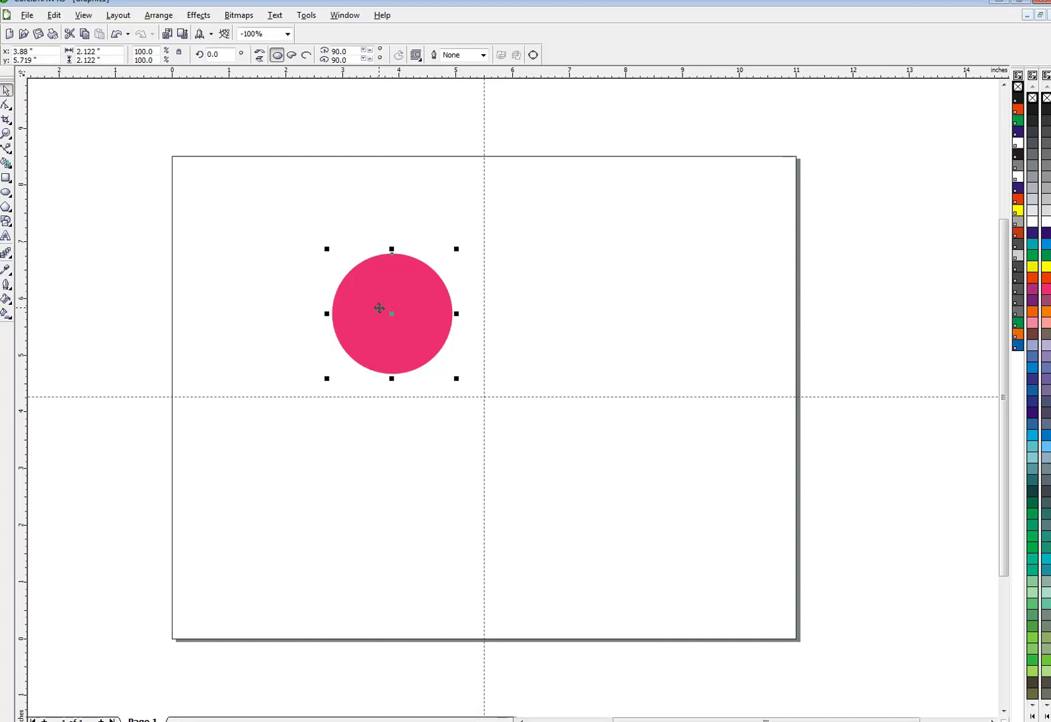
{"action": "left_click_drag", "start_coordinate": [392, 313], "coordinate": [349, 292]}
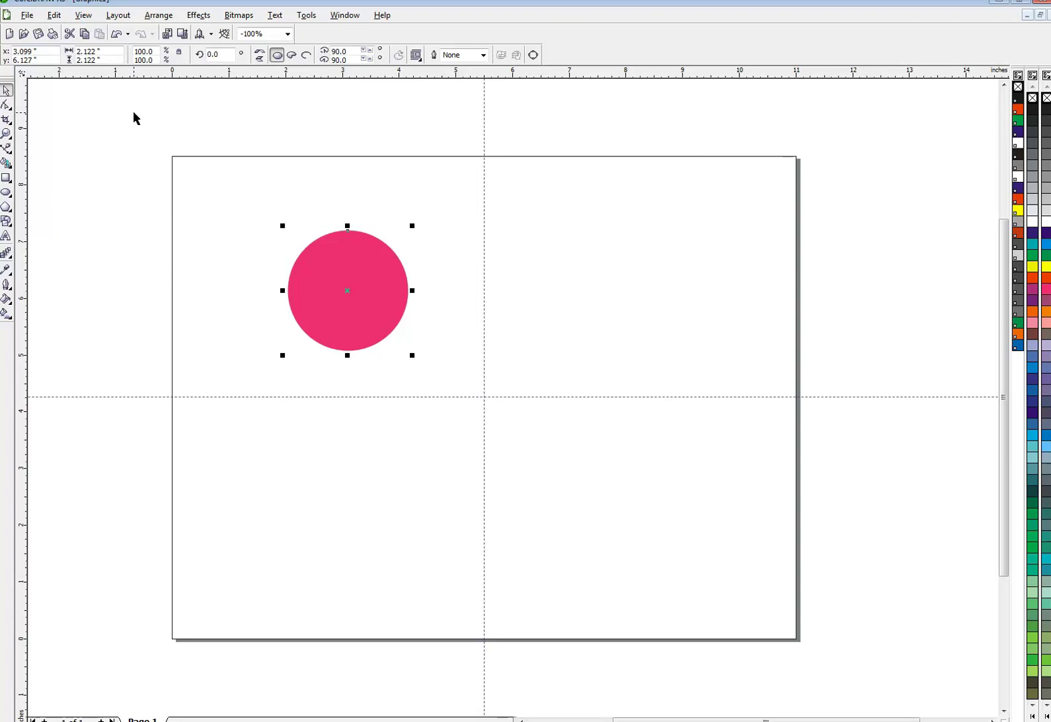
{"action": "key", "text": "alt+v"}
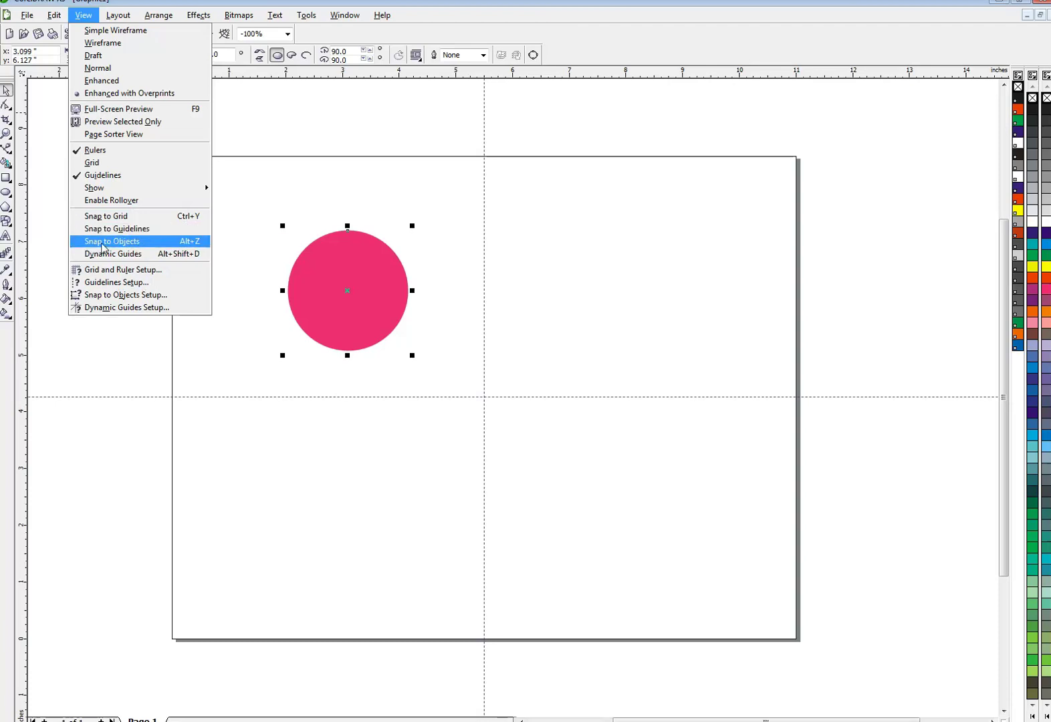
Step: Turn on snapping to guidelines and snap the circle into the guideline crossing
{"action": "left_click", "coordinate": [300, 184]}
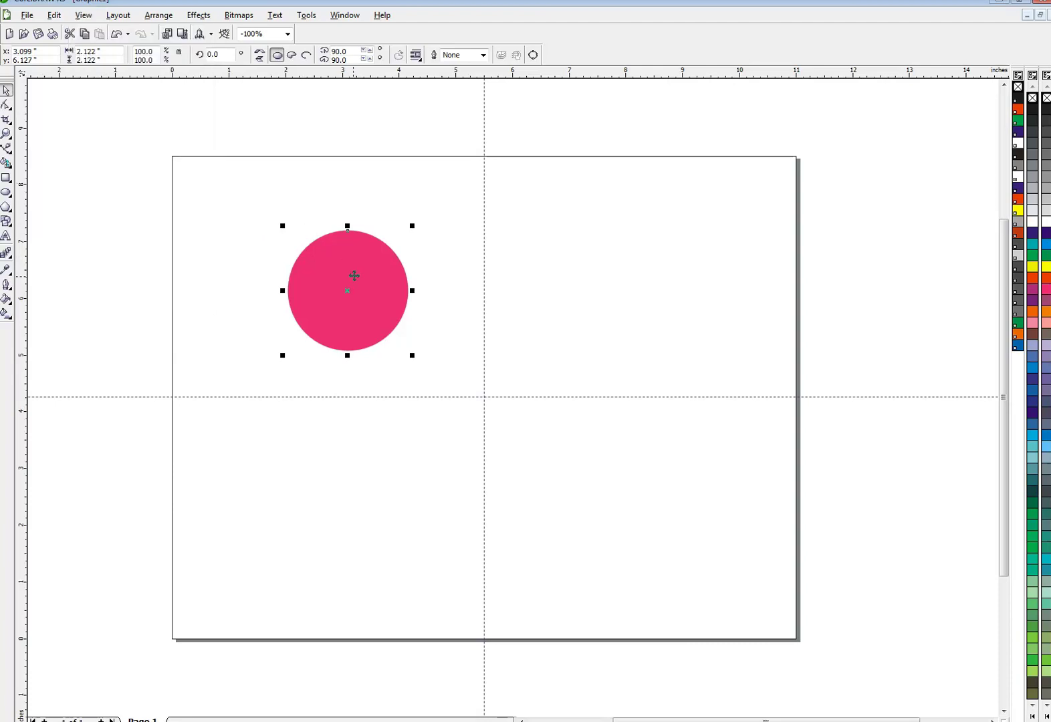
{"action": "left_click_drag", "start_coordinate": [348, 289], "coordinate": [423, 337]}
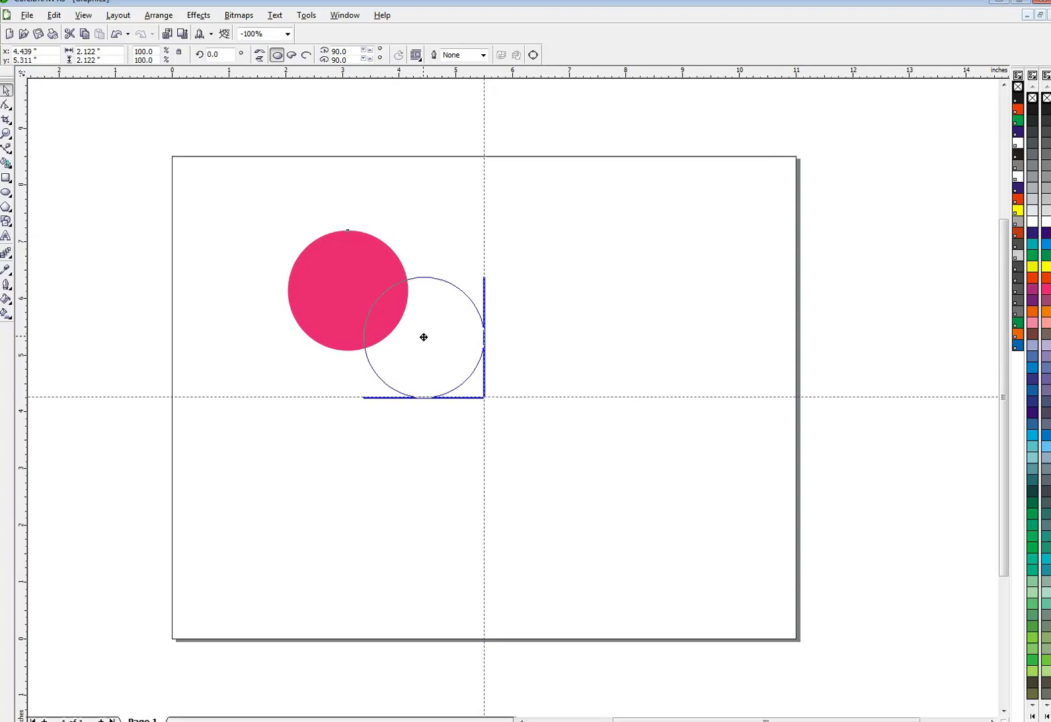
{"action": "mouse_move", "coordinate": [424, 337]}
{"action": "left_mouse_down"}
{"action": "mouse_move", "coordinate": [406, 324]}
{"action": "mouse_move", "coordinate": [423, 337]}
{"action": "left_mouse_up"}
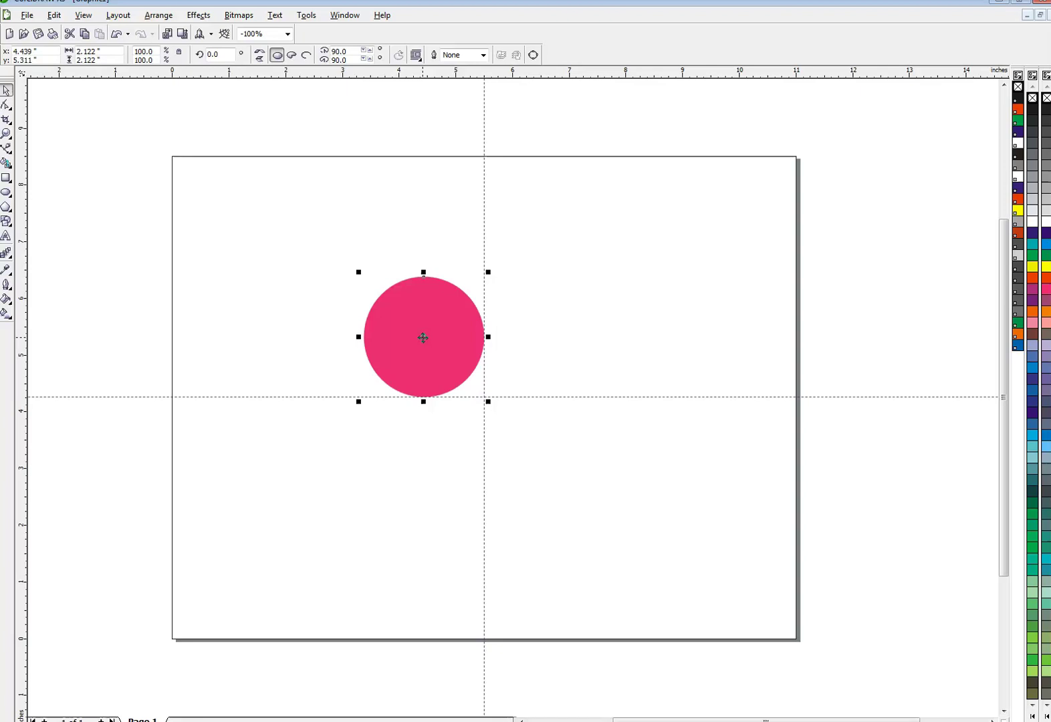
Step: Move the circle back into the upper-left quarter and deselect it
{"action": "key", "text": "alt+v"}
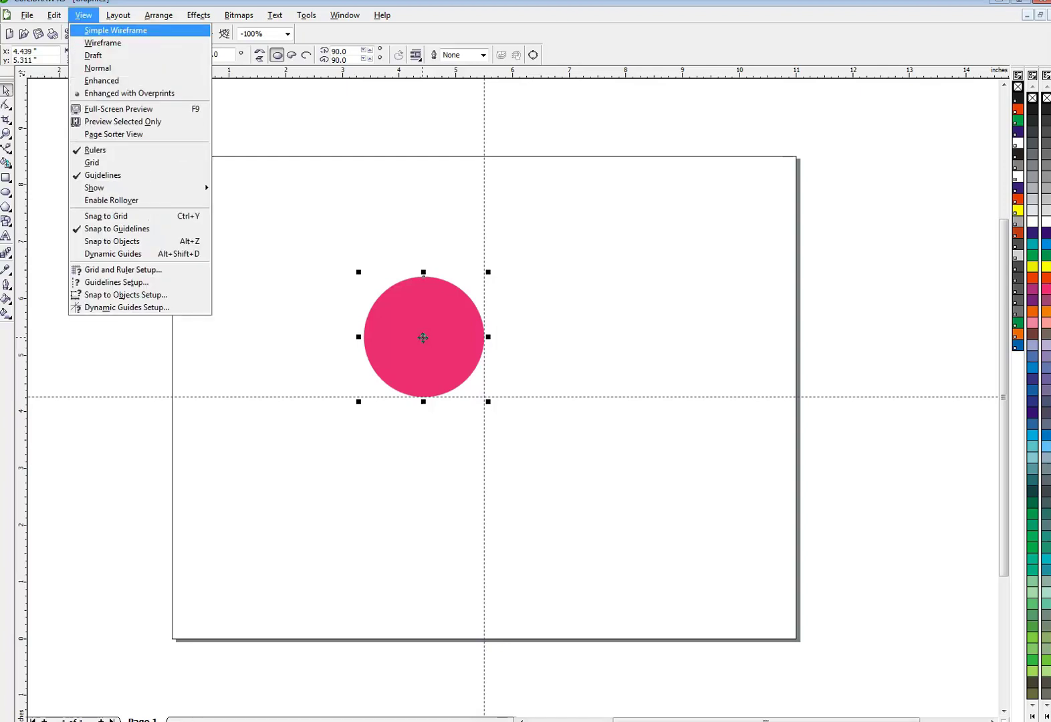
{"action": "key", "text": "Escape"}
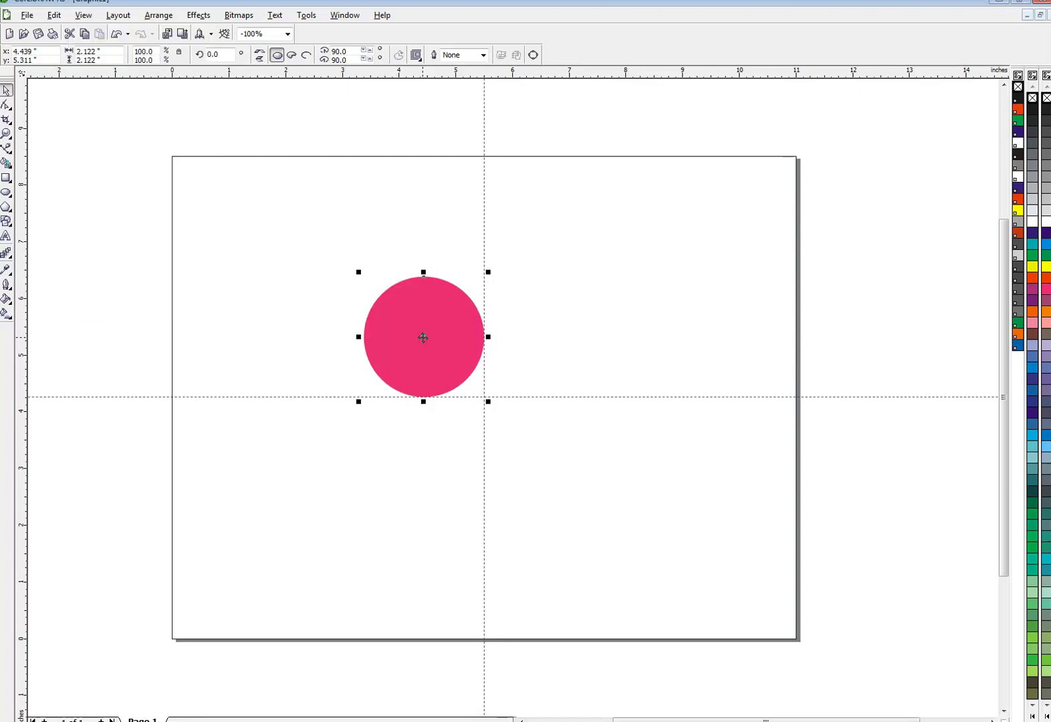
{"action": "left_click_drag", "start_coordinate": [429, 337], "coordinate": [363, 309]}
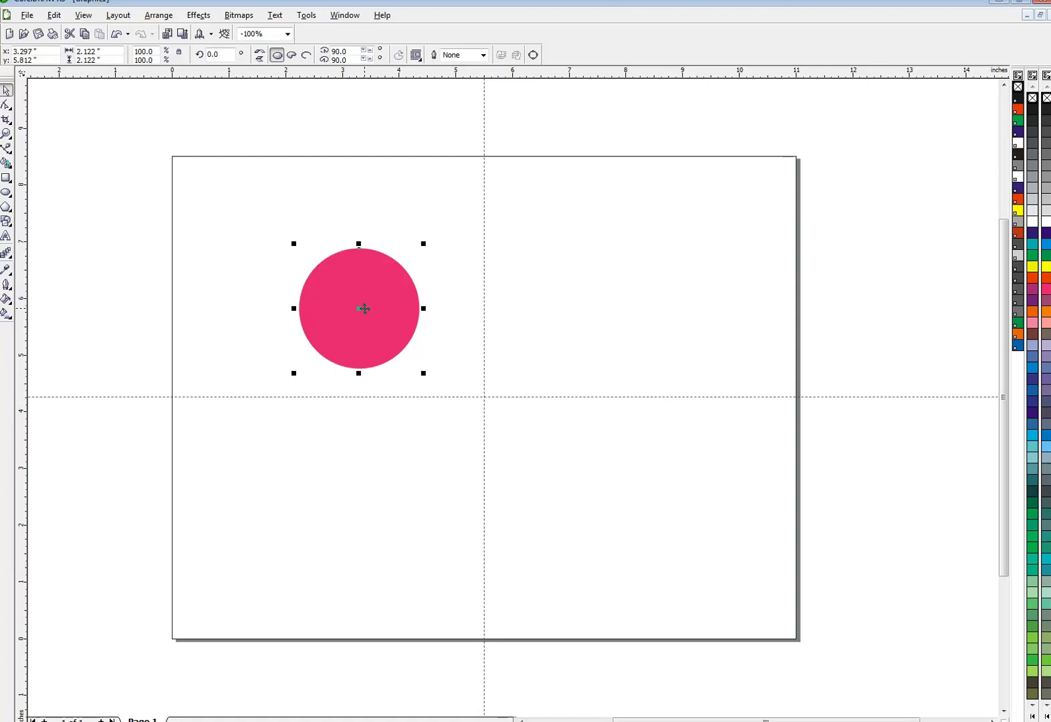
{"action": "left_click", "coordinate": [485, 206]}
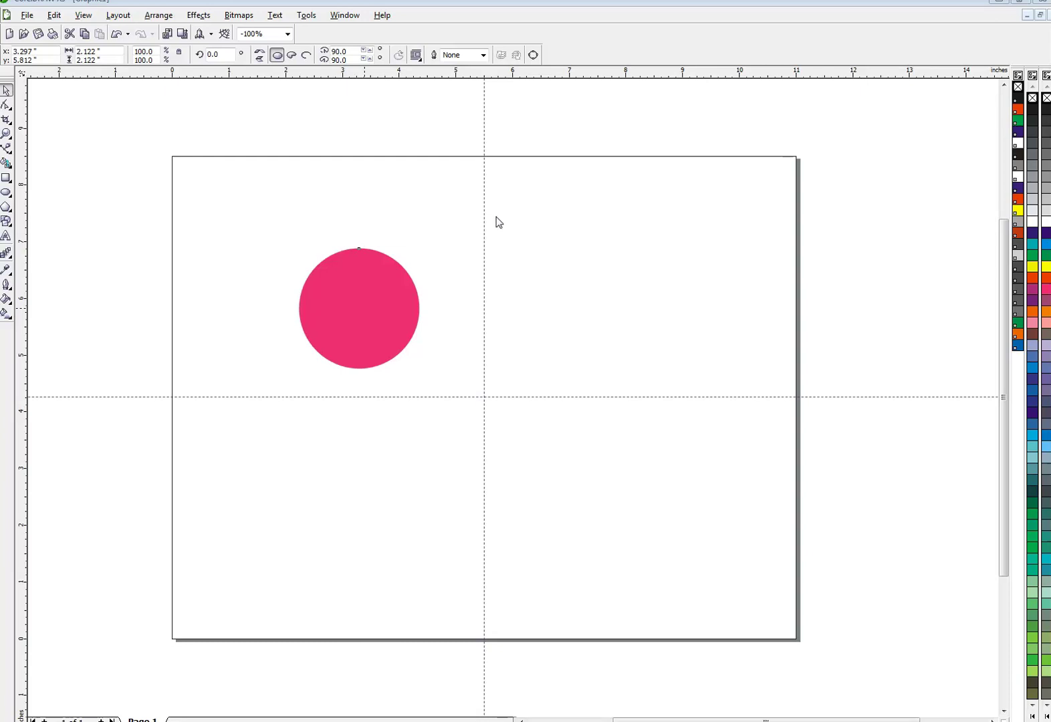
Step: Delete both the vertical and horizontal guidelines
{"action": "key", "text": "space"}
{"action": "left_click", "coordinate": [482, 215]}
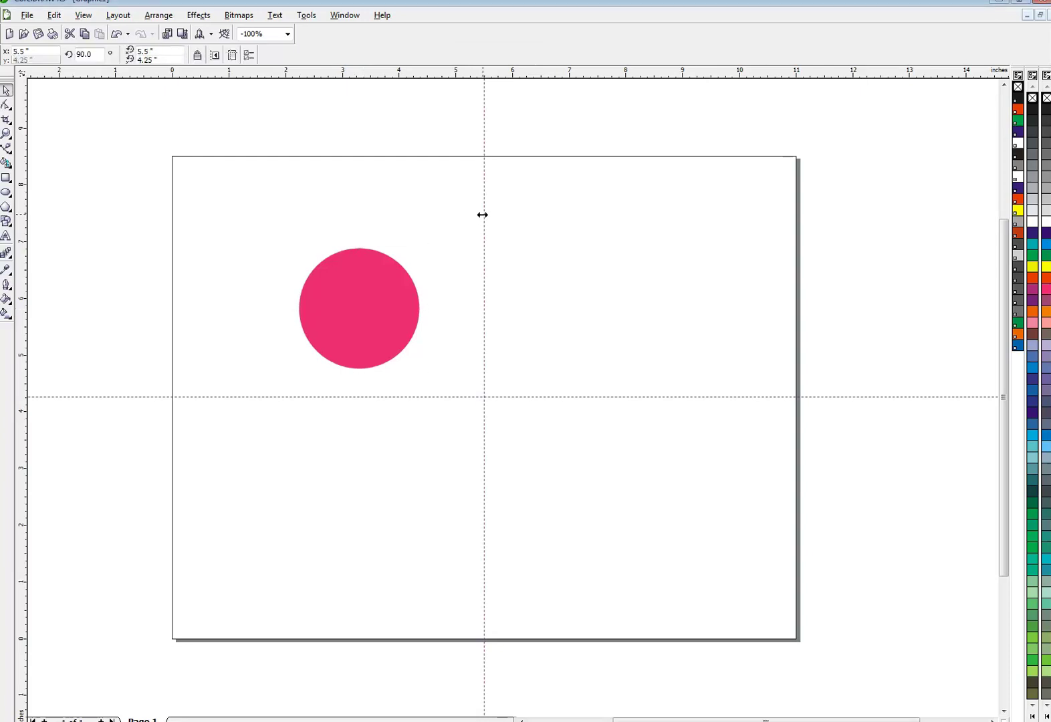
{"action": "key", "text": "Delete"}
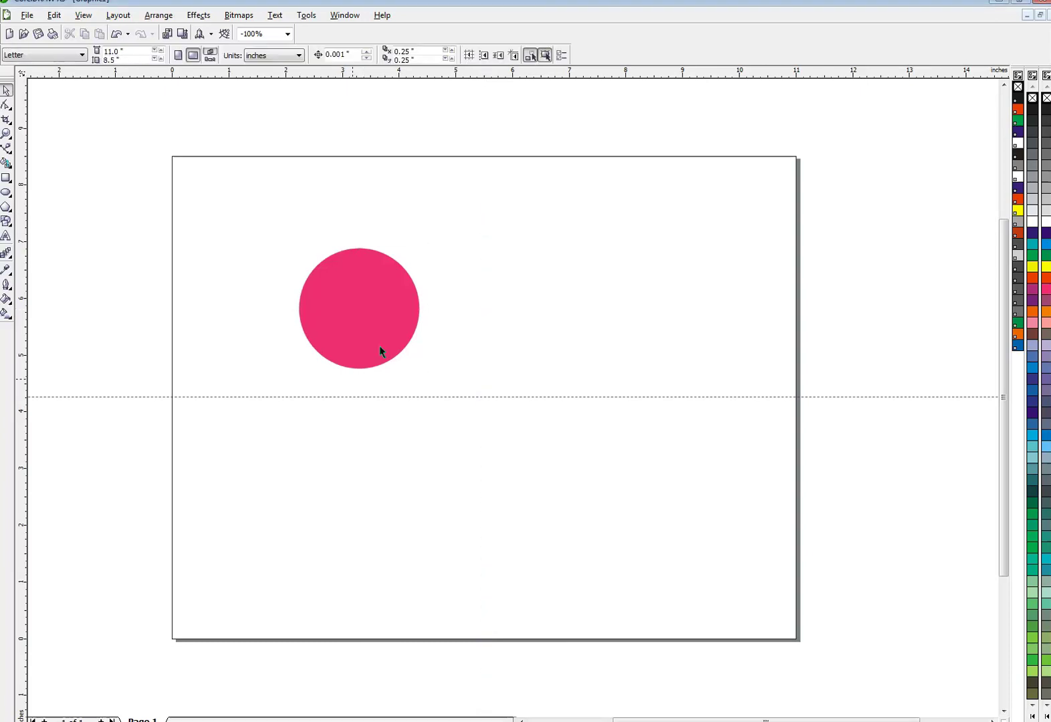
{"action": "left_click", "coordinate": [328, 396]}
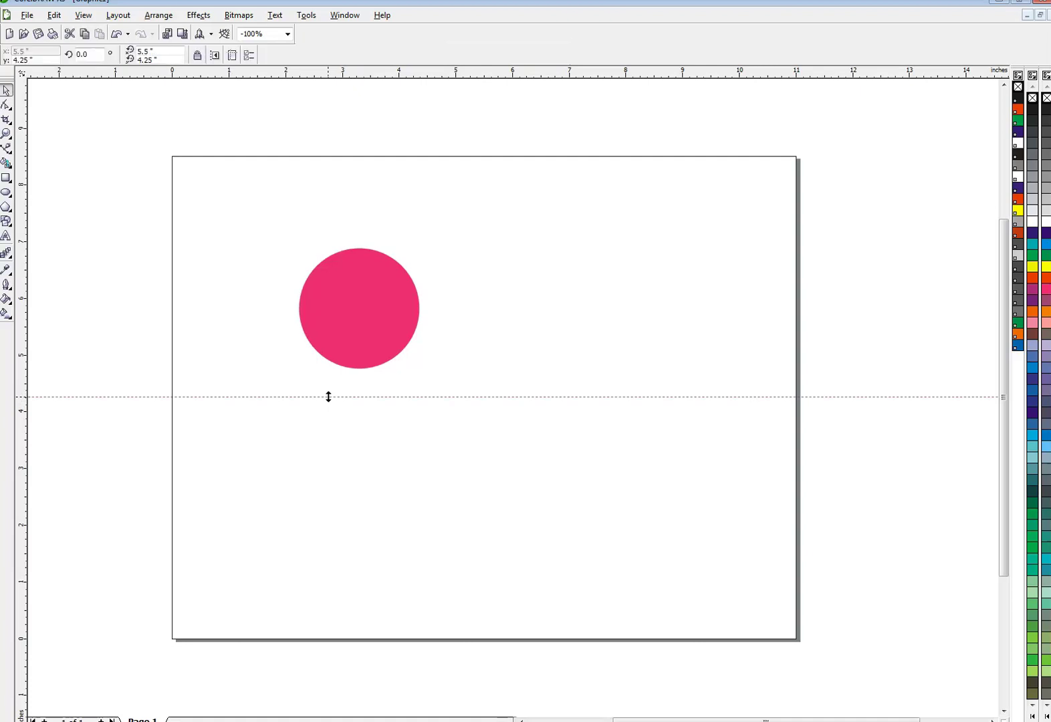
{"action": "key", "text": "Delete"}
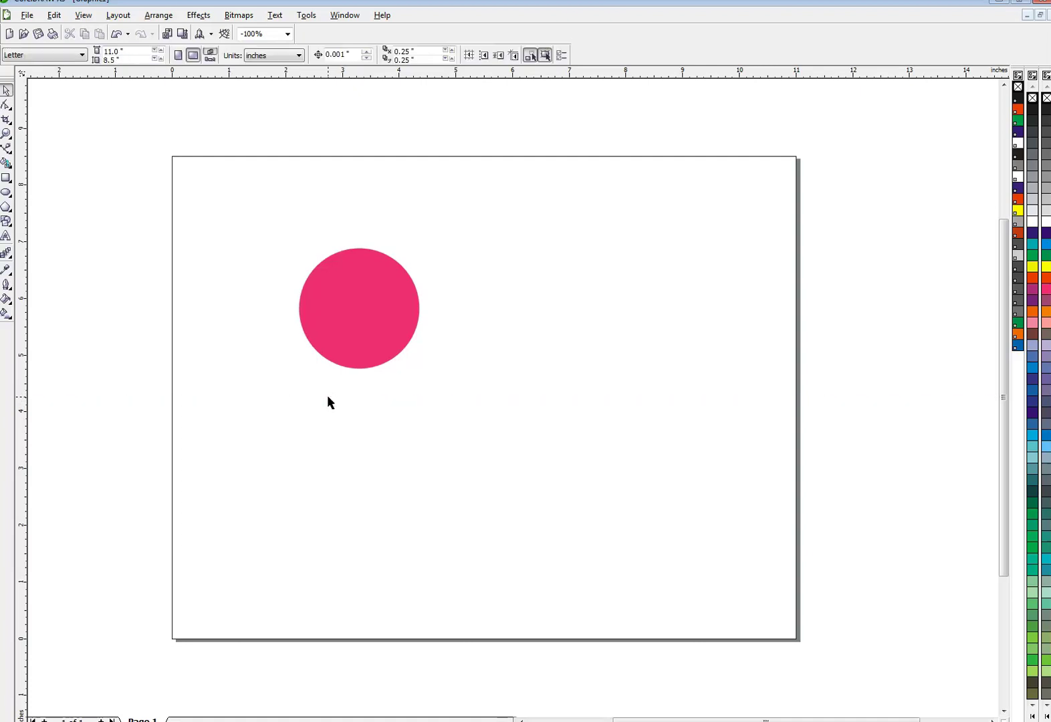
Step: Draw a blue-filled square with no outline below and right of the circle
{"action": "left_click", "coordinate": [6, 179]}
{"action": "left_click_drag", "start_coordinate": [488, 368], "coordinate": [647, 472]}
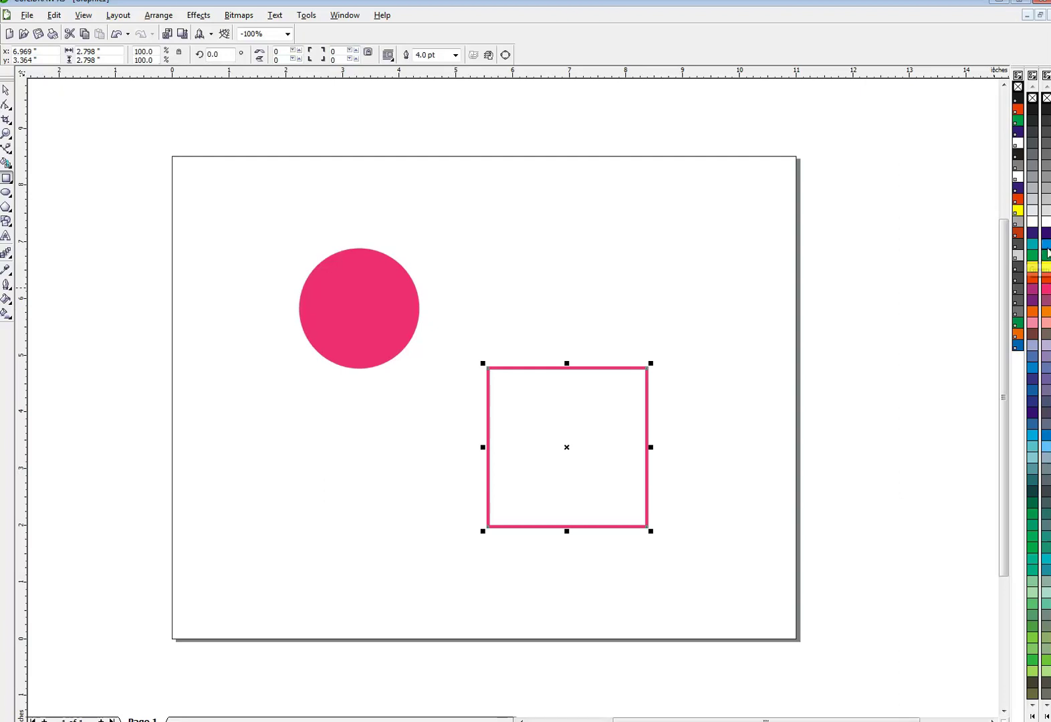
{"action": "left_click", "coordinate": [1046, 244]}
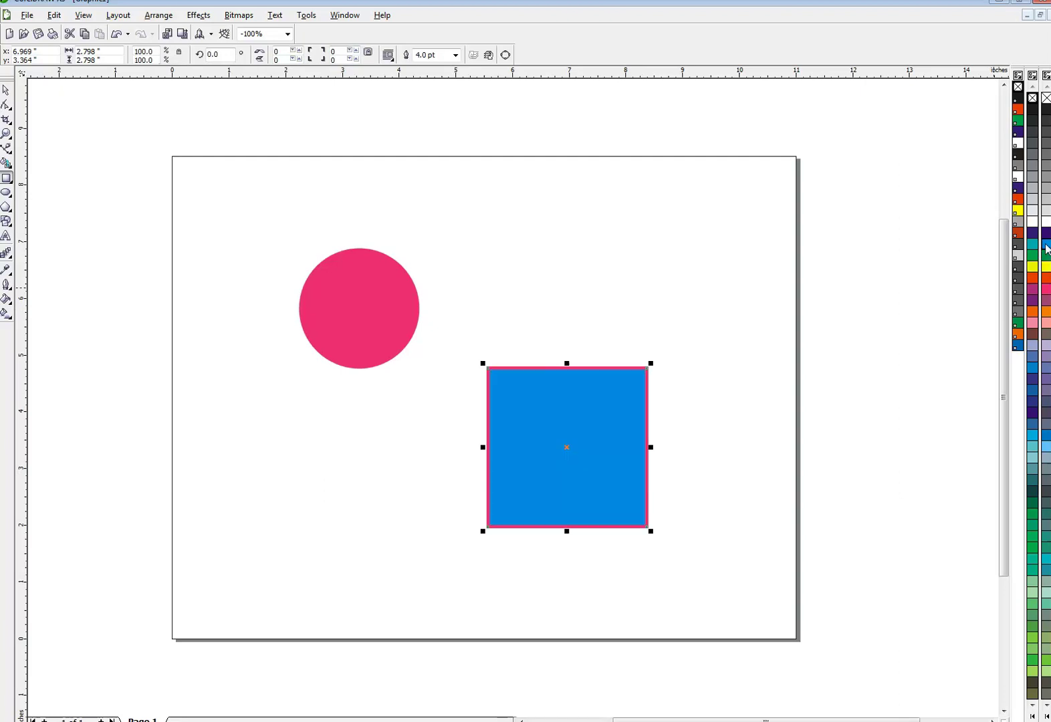
{"action": "right_click", "coordinate": [1047, 98]}
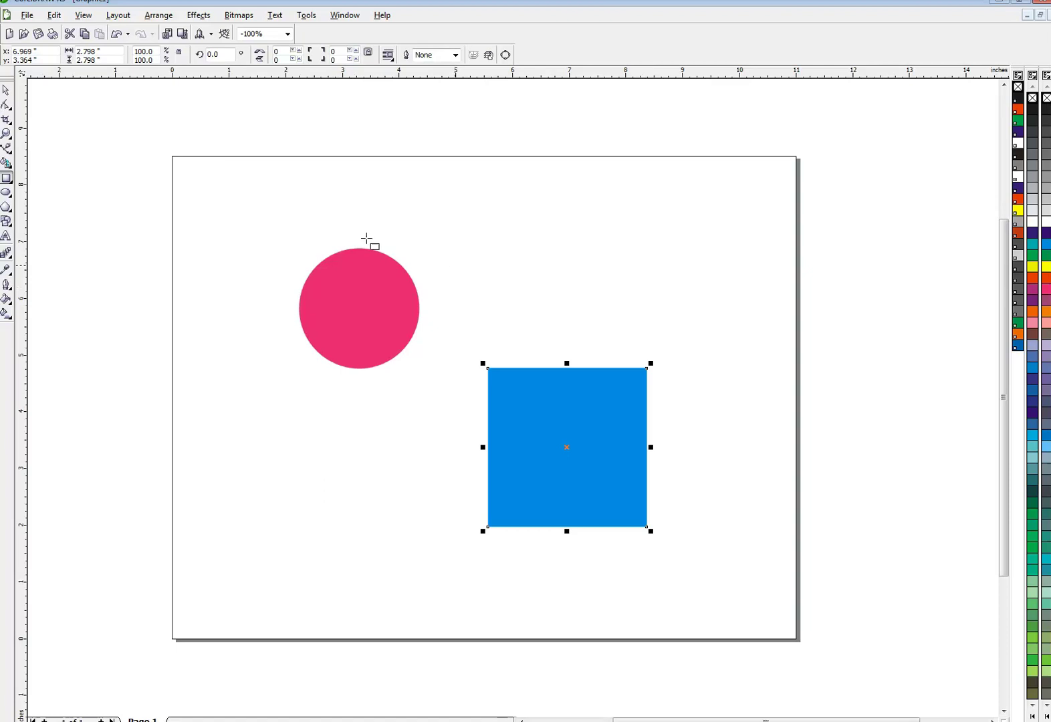
Step: Try resizing and skewing the square, then undo the skew
{"action": "left_click", "coordinate": [6, 91]}
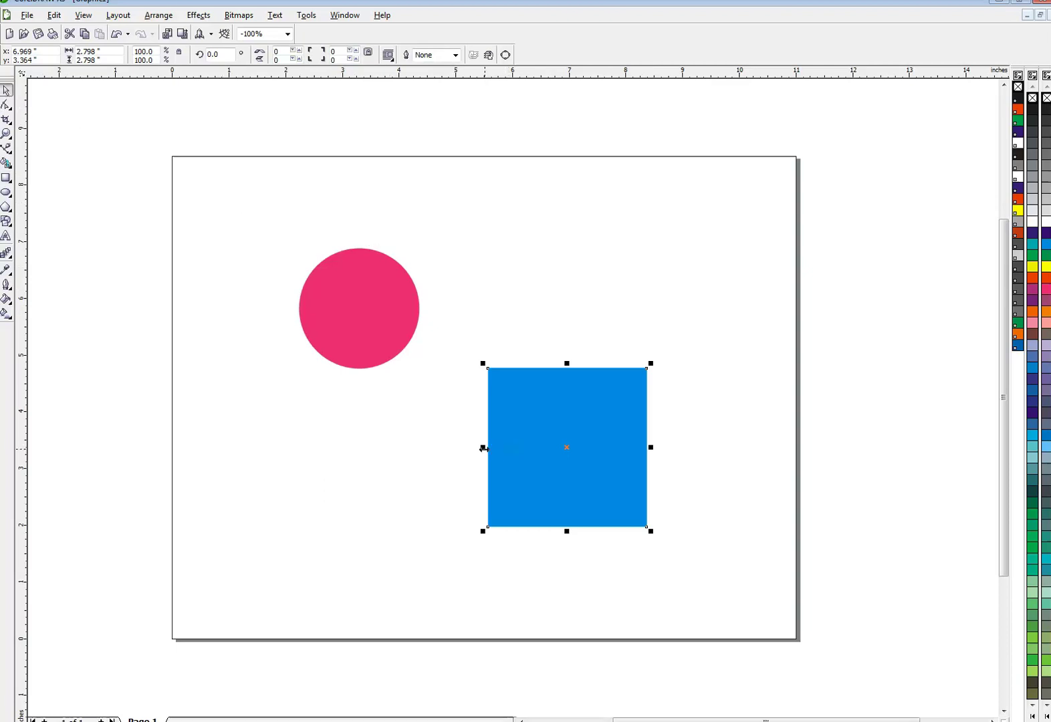
{"action": "left_click_drag", "start_coordinate": [483, 447], "coordinate": [535, 451]}
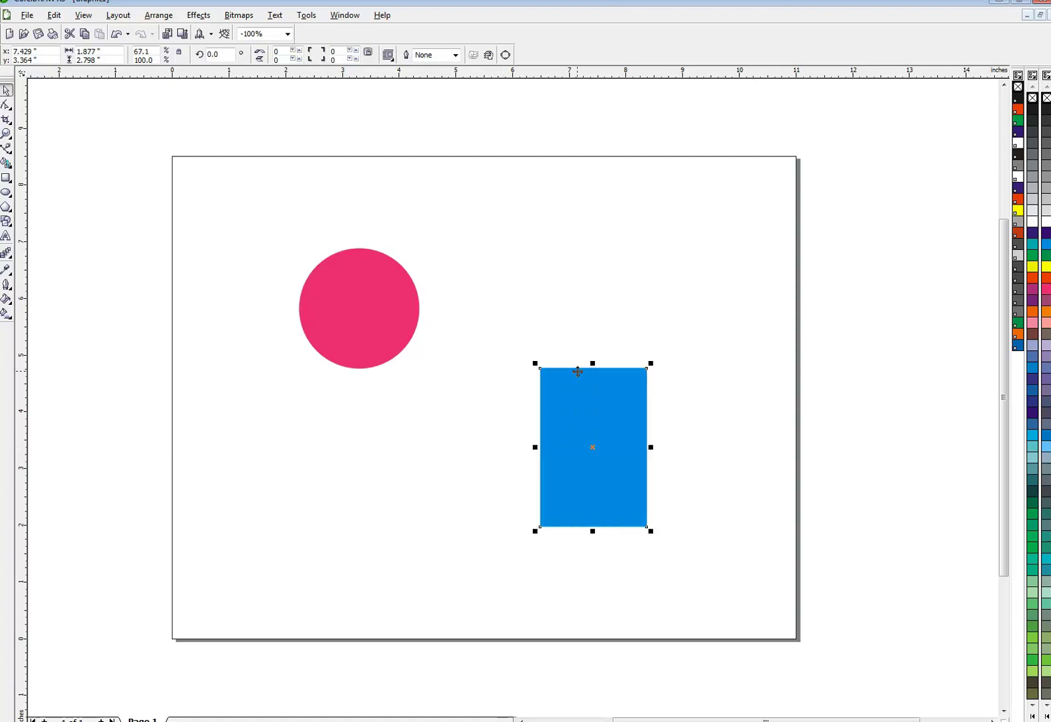
{"action": "left_click", "coordinate": [623, 416]}
{"action": "left_click_drag", "start_coordinate": [593, 367], "coordinate": [571, 369]}
{"action": "key", "text": "Escape"}
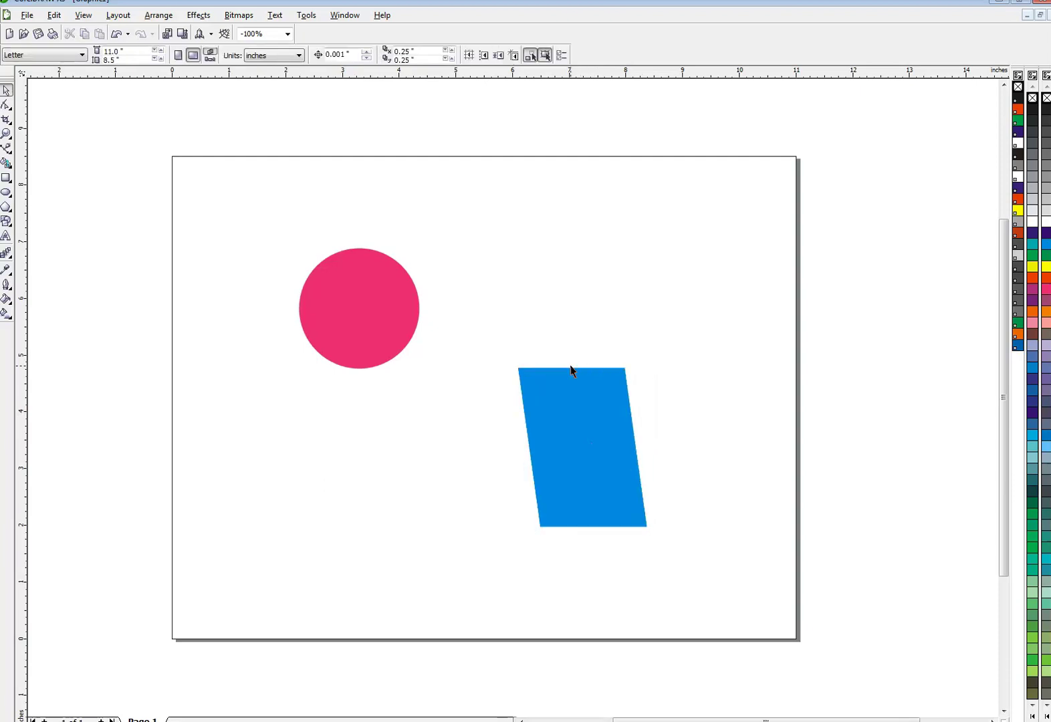
{"action": "key", "text": "ctrl+z"}
{"action": "key", "text": "ctrl+z"}
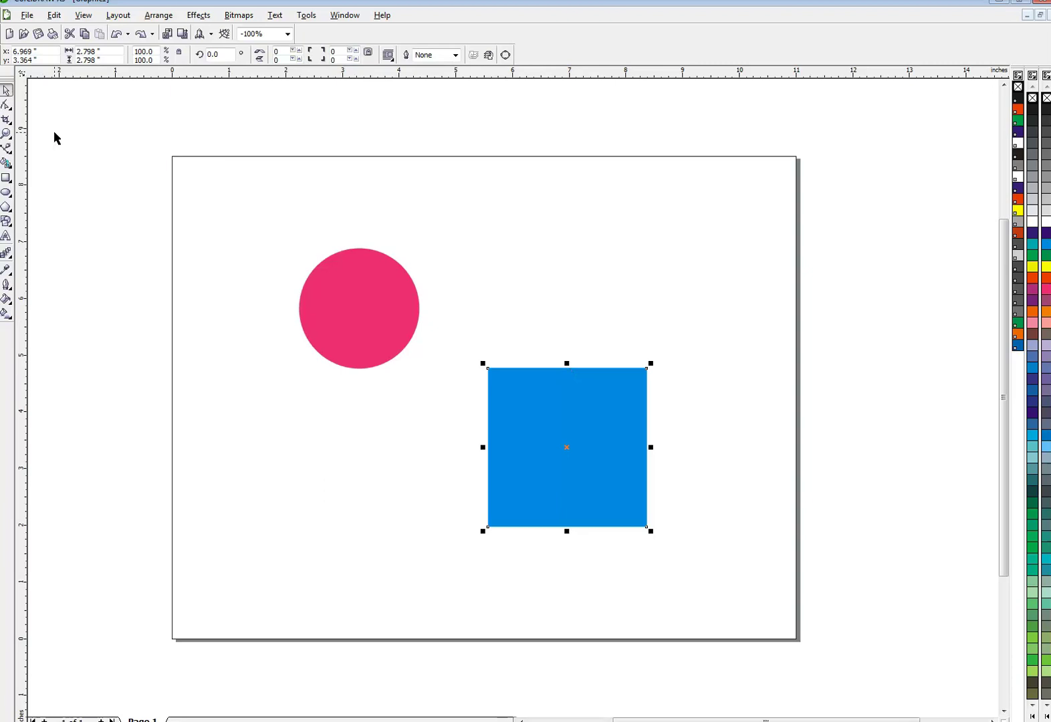
{"action": "left_click", "coordinate": [84, 136]}
{"action": "left_click", "coordinate": [355, 285]}
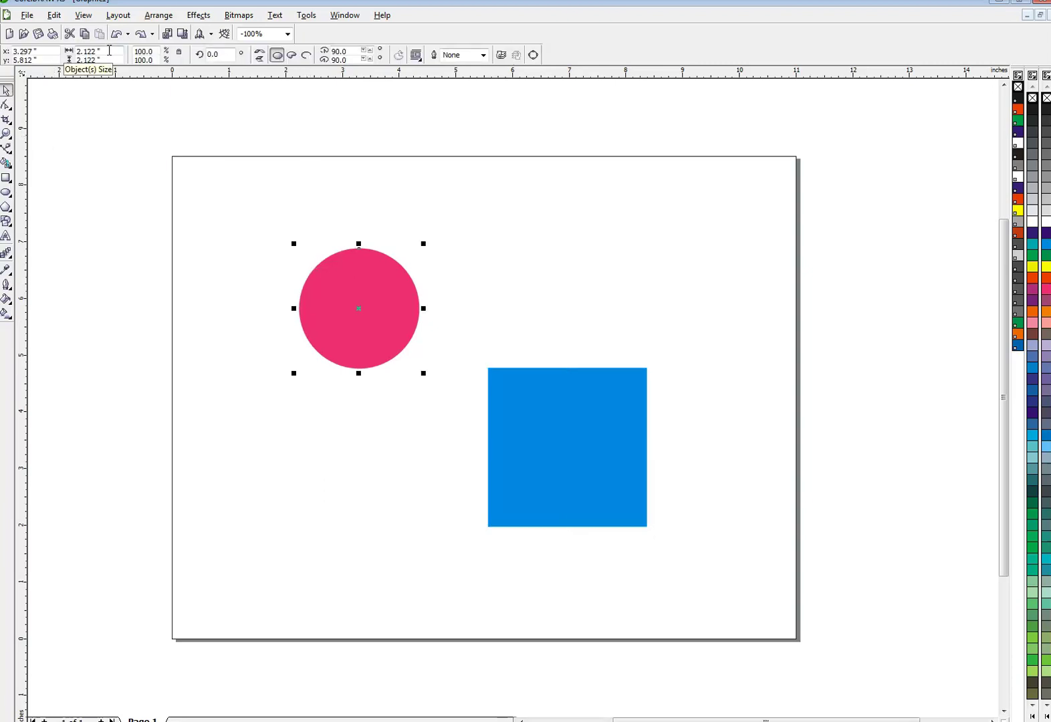
{"action": "left_click", "coordinate": [161, 14]}
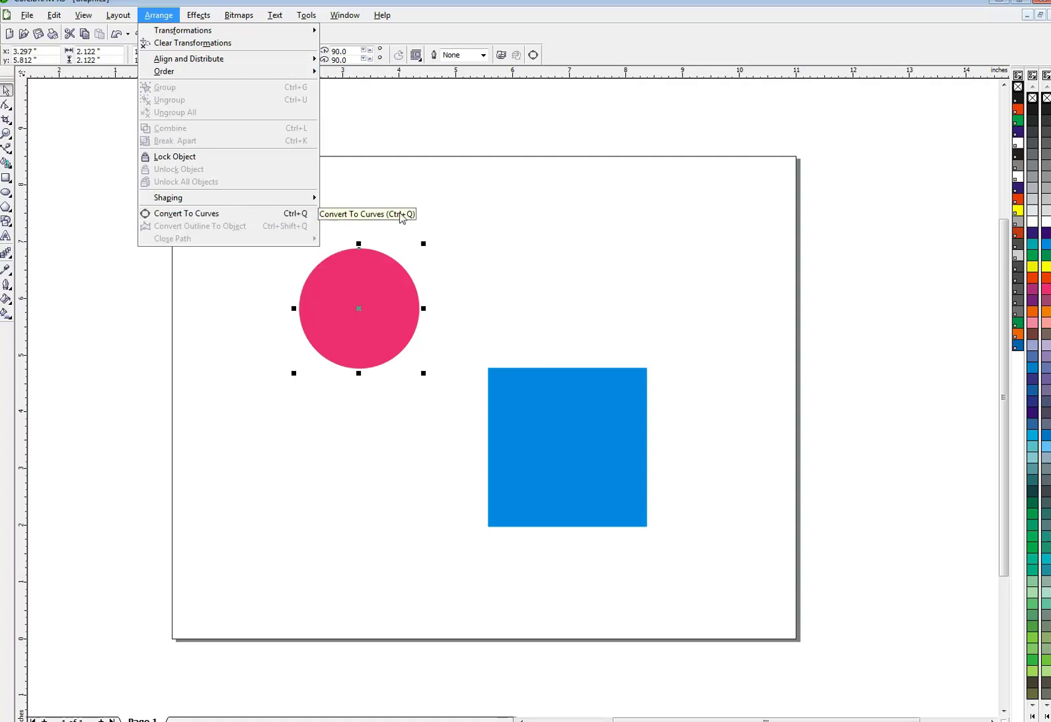
{"action": "left_click", "coordinate": [512, 223]}
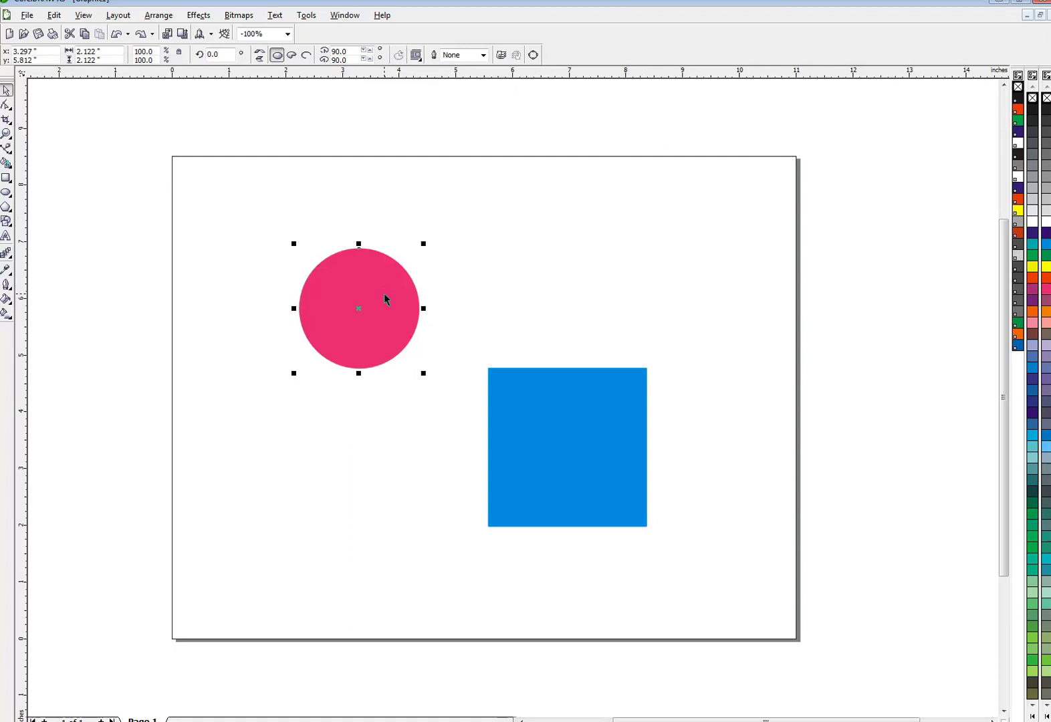
{"action": "key", "text": "ctrl+q"}
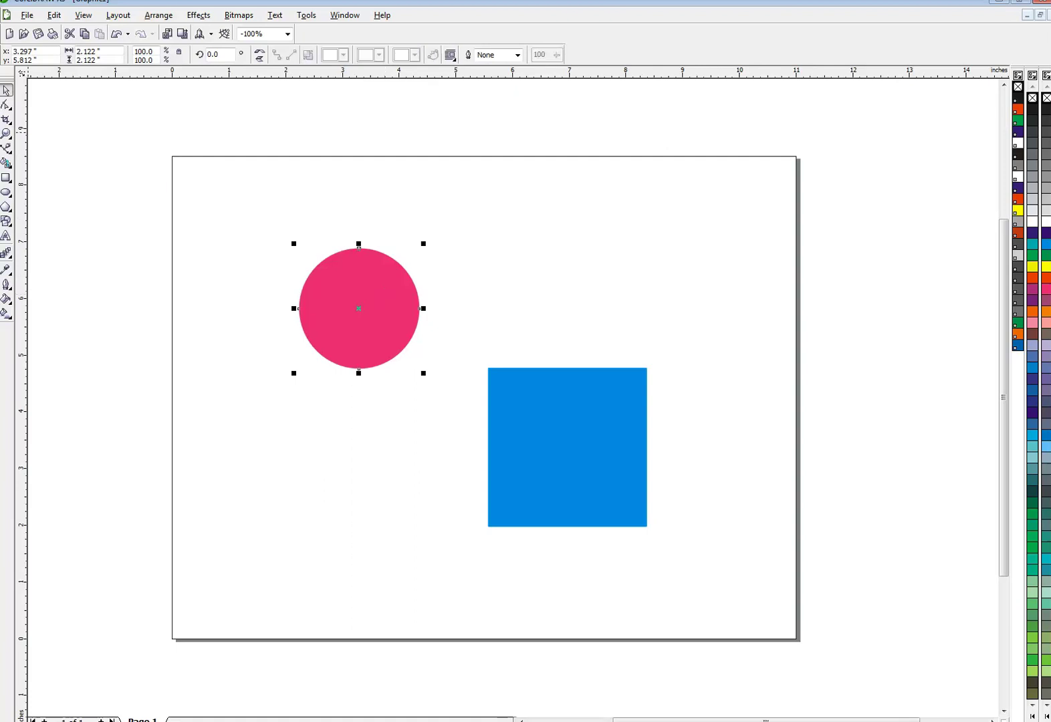
{"action": "left_click", "coordinate": [6, 105]}
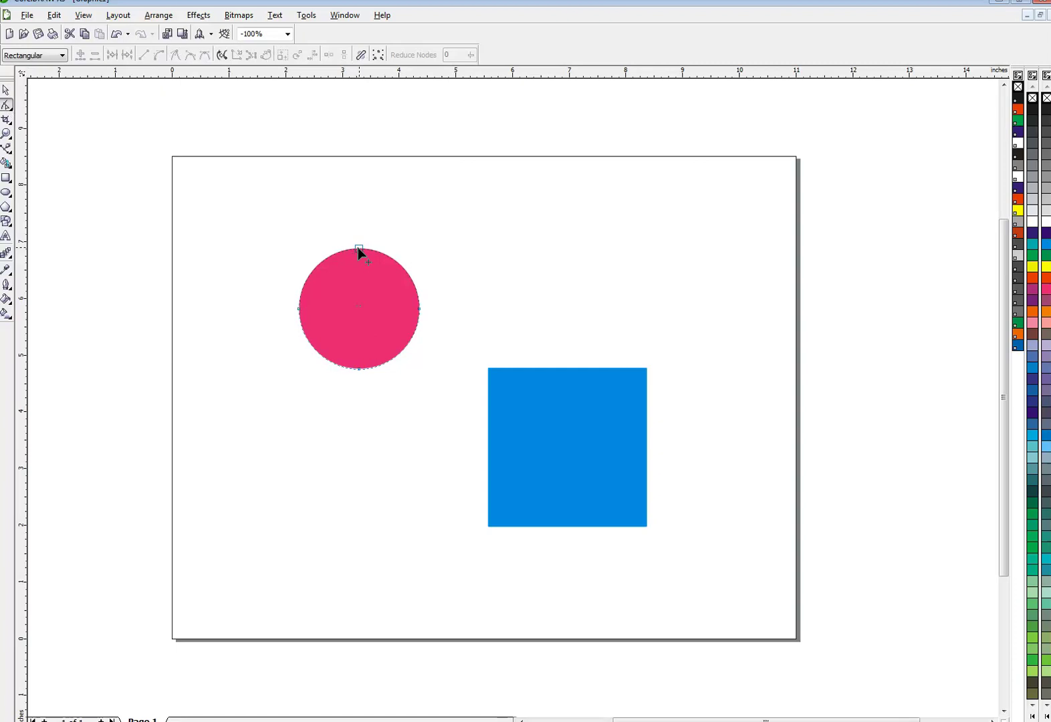
{"action": "left_click_drag", "start_coordinate": [359, 248], "coordinate": [358, 211]}
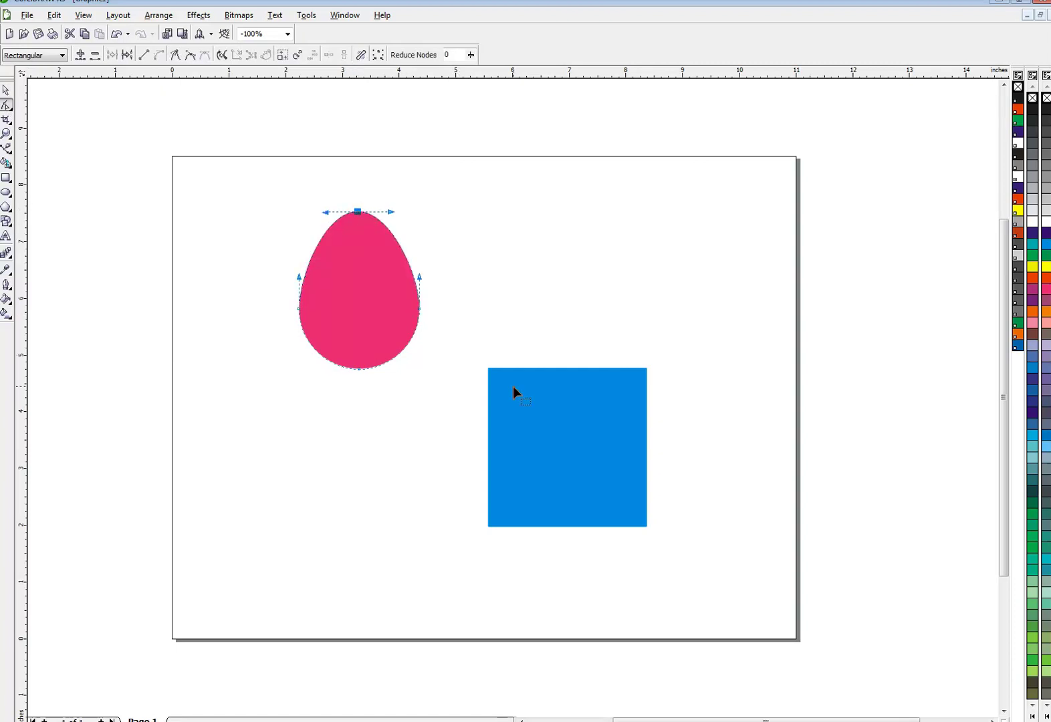
{"action": "key", "text": "space"}
{"action": "left_click", "coordinate": [529, 473]}
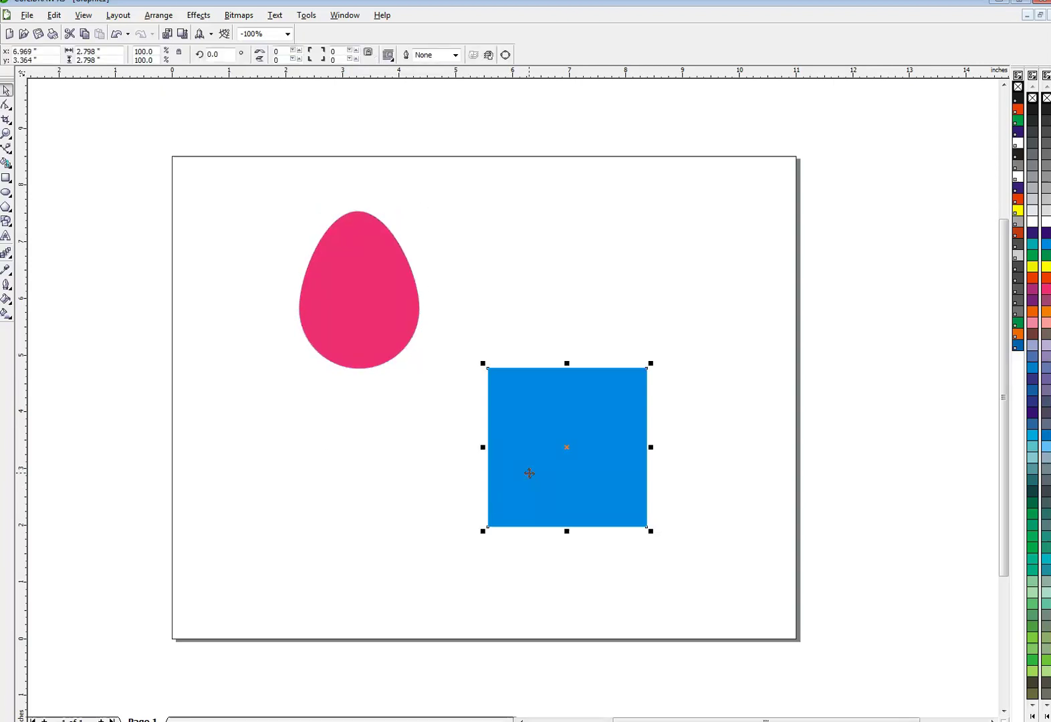
{"action": "key", "text": "ctrl+q"}
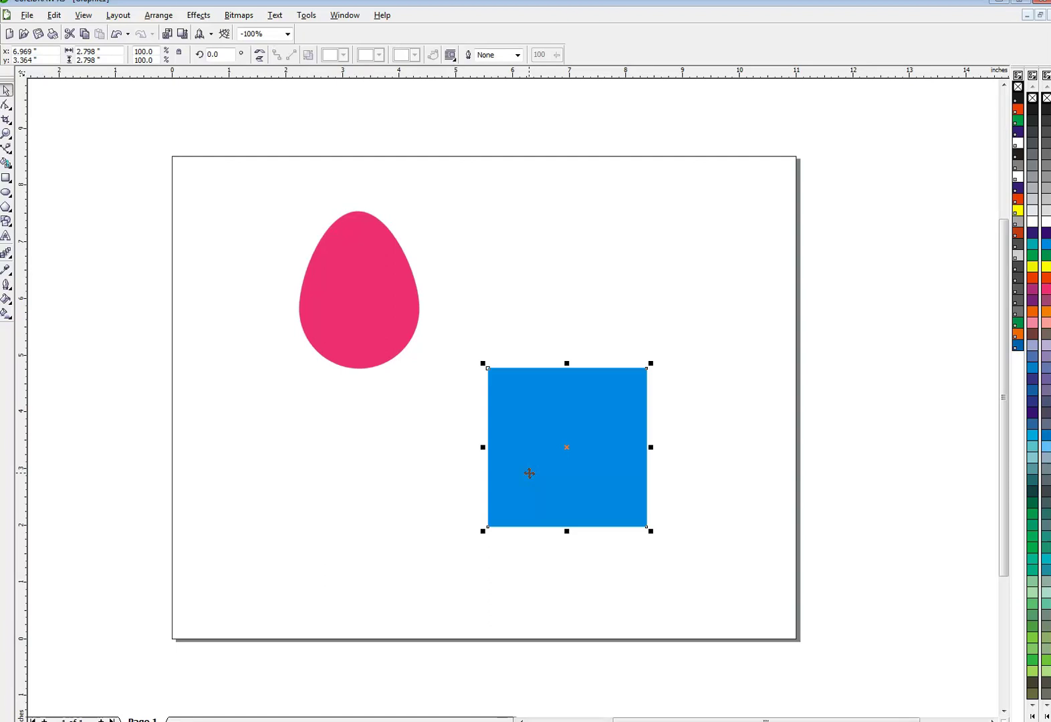
{"action": "left_click", "coordinate": [5, 108]}
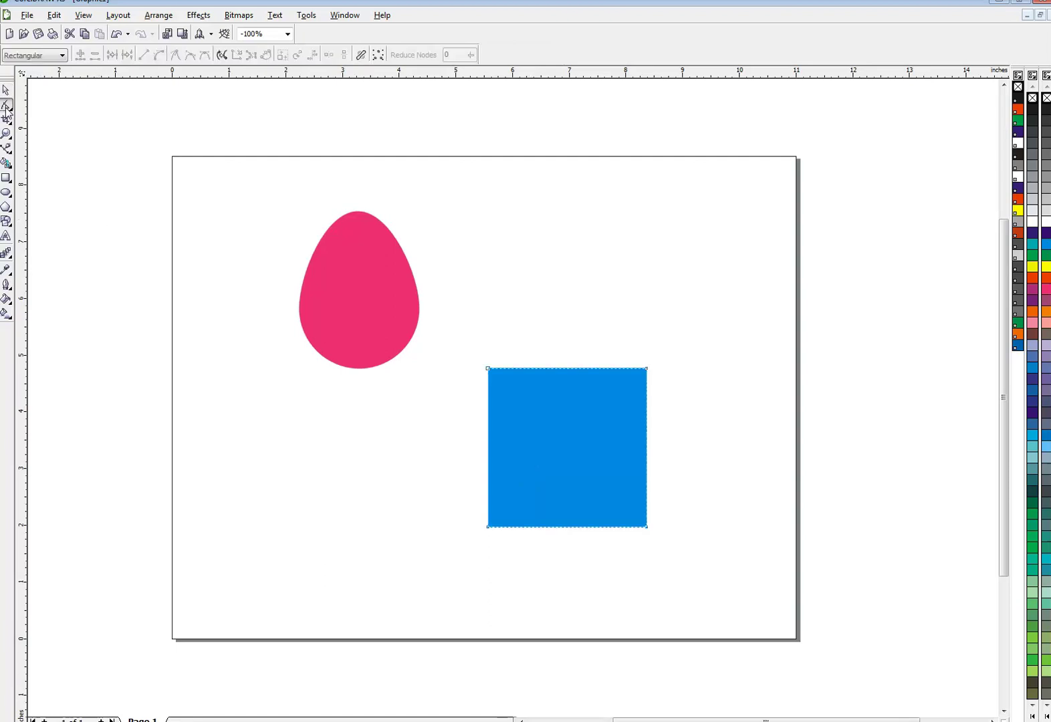
{"action": "left_click", "coordinate": [567, 367]}
{"action": "key", "text": "plus"}
{"action": "left_click_drag", "start_coordinate": [566, 367], "coordinate": [570, 322]}
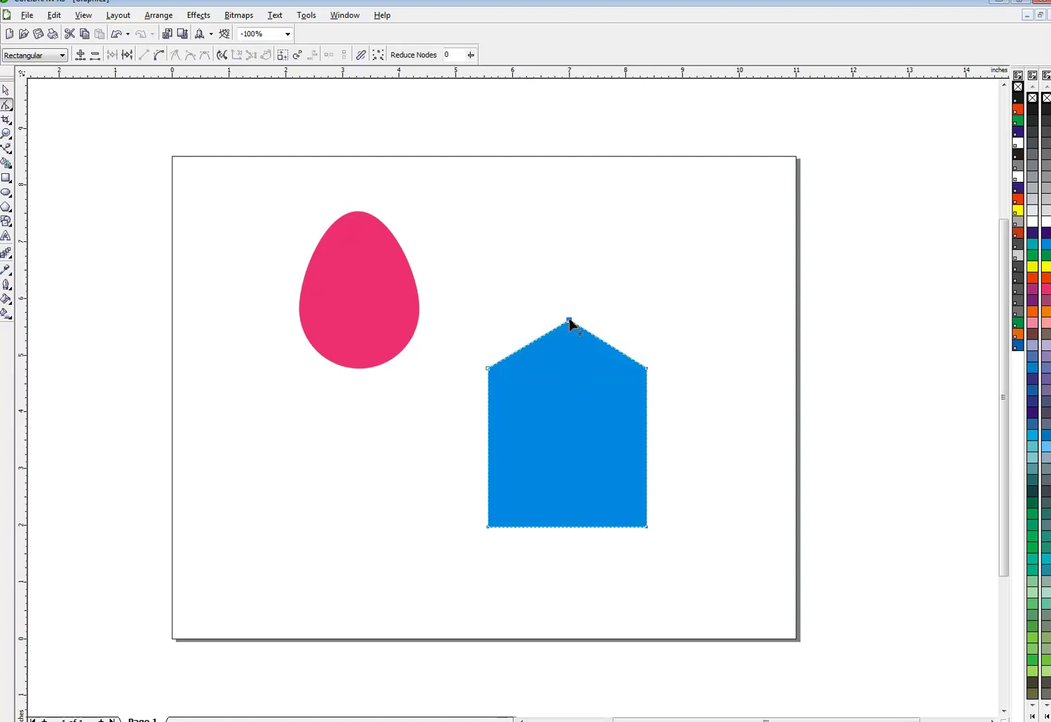
{"action": "left_click", "coordinate": [5, 89]}
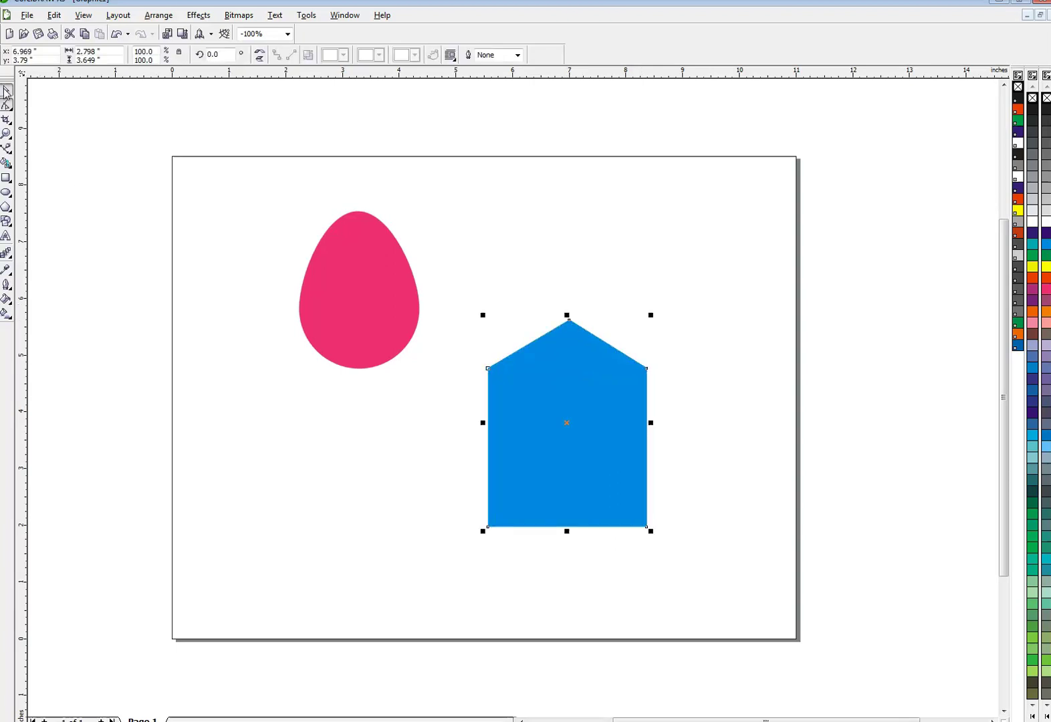
{"action": "key", "text": "ctrl+z"}
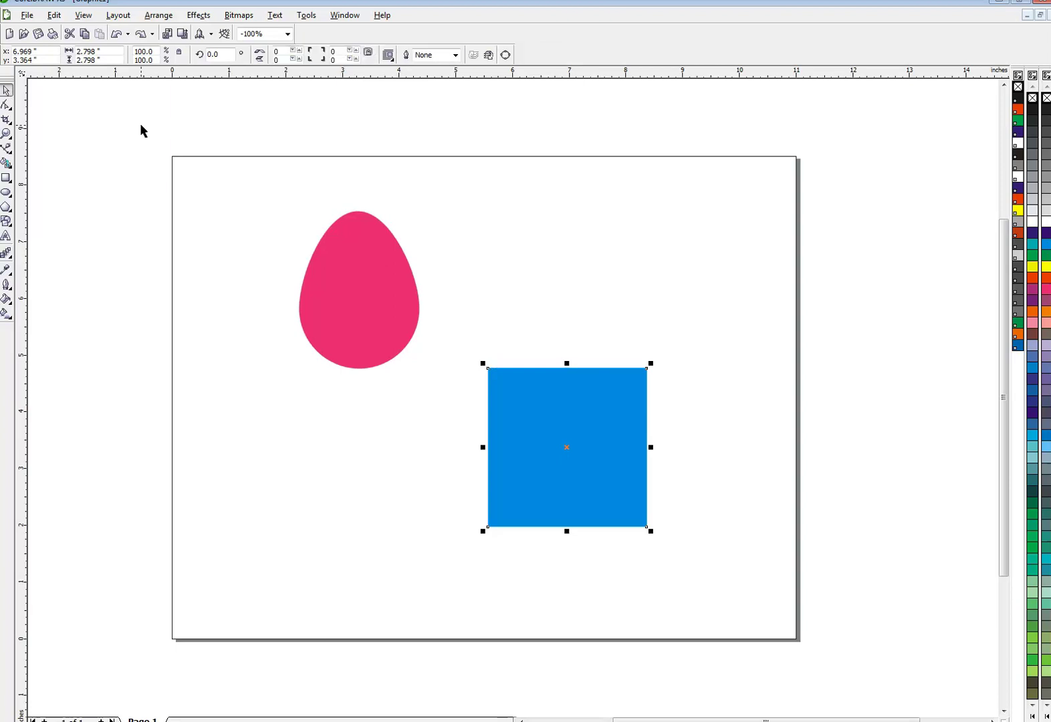
{"action": "key", "text": "ctrl+z"}
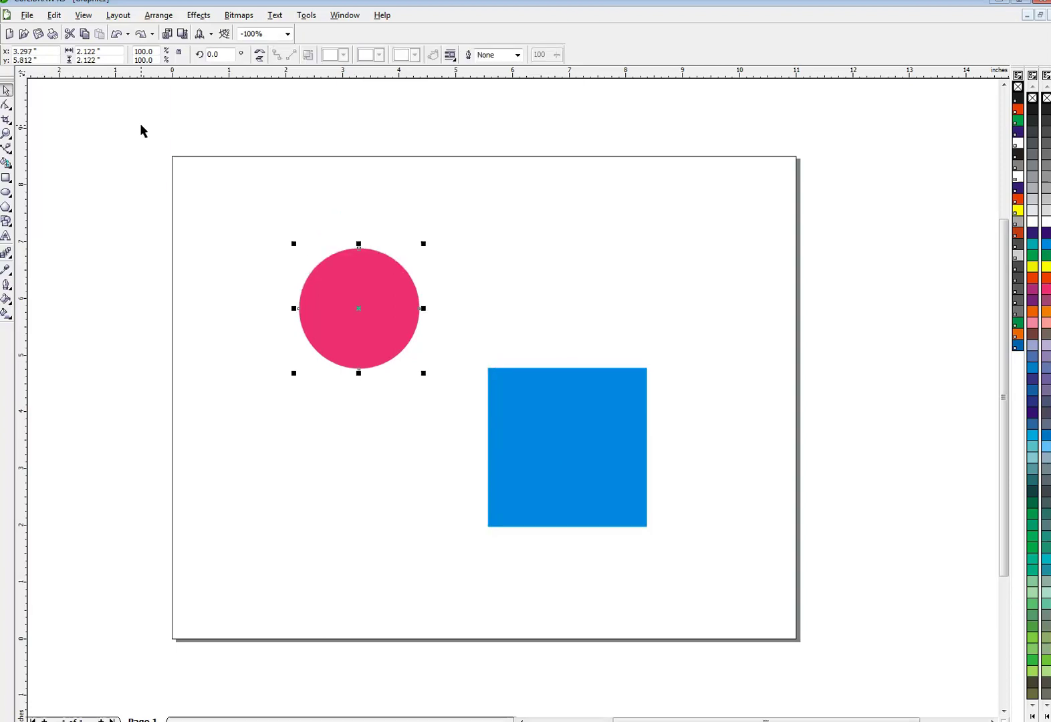
Step: Select the circle and square and align their centres horizontally with E
{"action": "left_click", "coordinate": [341, 221]}
{"action": "left_click", "coordinate": [361, 285]}
{"action": "left_click", "coordinate": [539, 411], "text": "shift"}
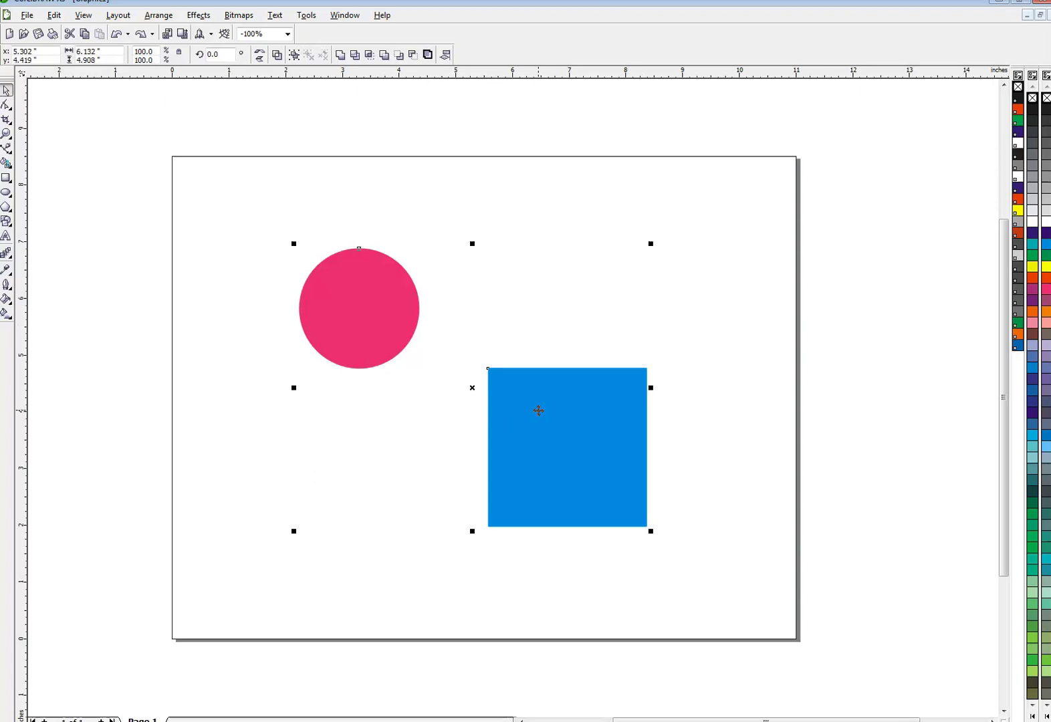
{"action": "key", "text": "e"}
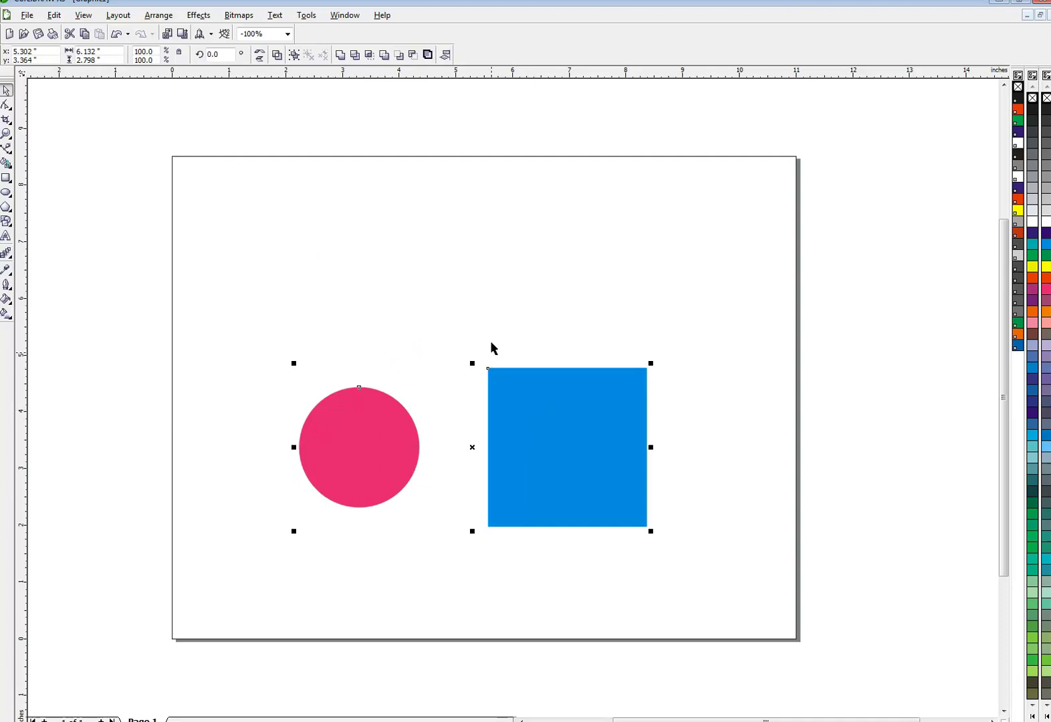
Step: Move the square up to the upper right and realign both centres with E
{"action": "left_click", "coordinate": [496, 310]}
{"action": "left_click_drag", "start_coordinate": [550, 412], "coordinate": [554, 277]}
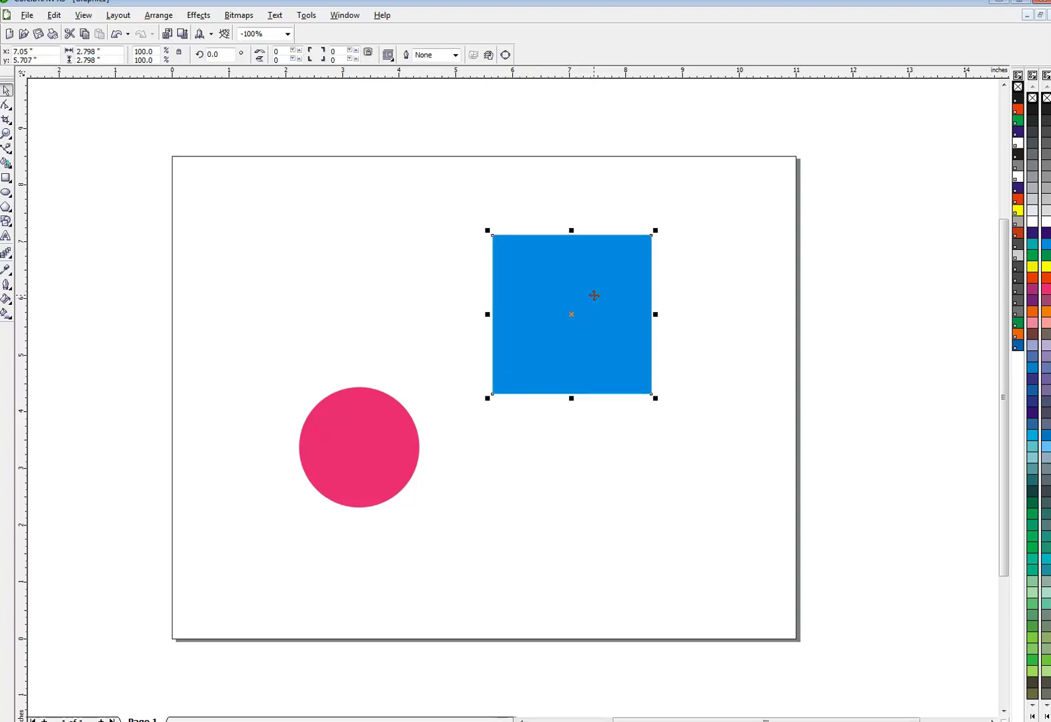
{"action": "left_click", "coordinate": [319, 432], "text": "shift"}
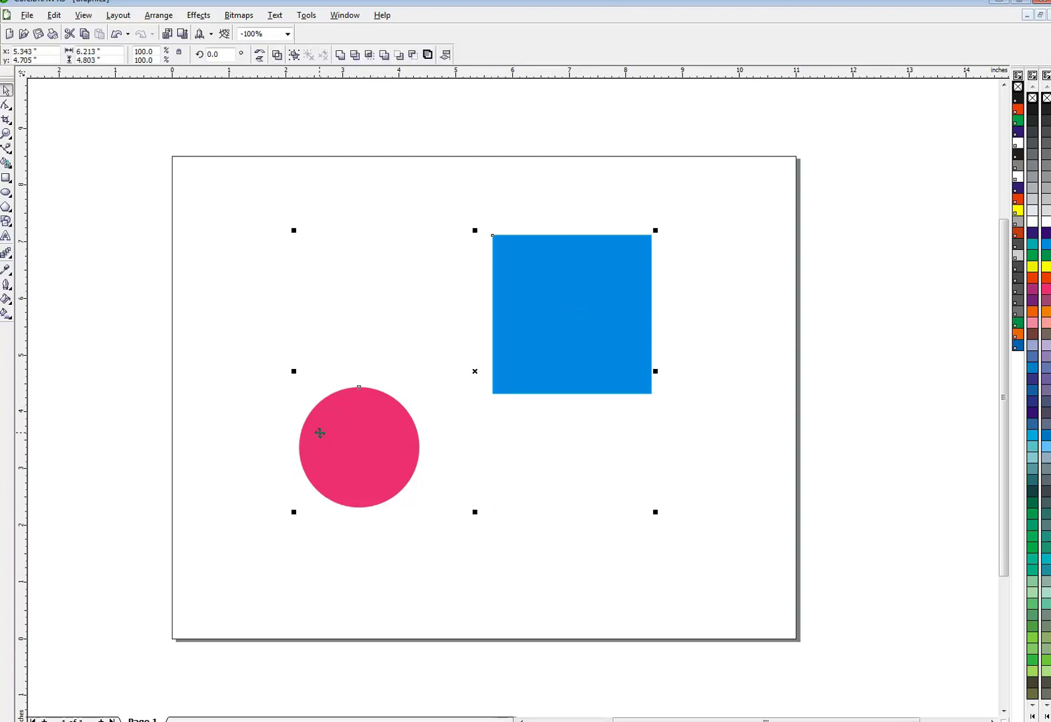
{"action": "key", "text": "e"}
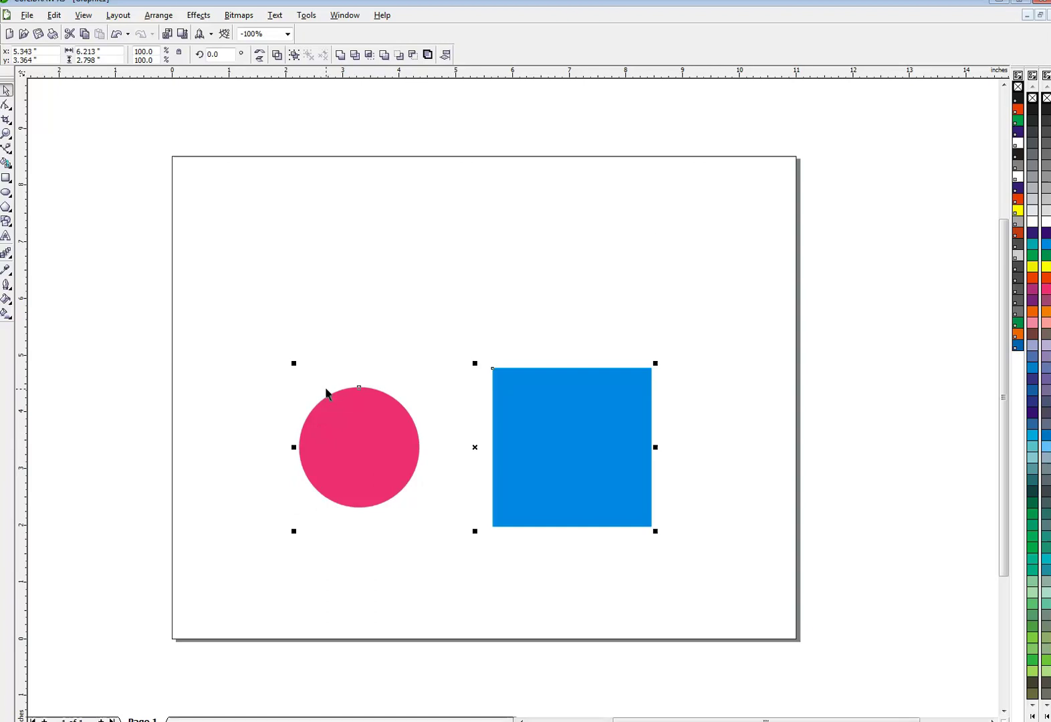
Step: Reposition both shapes, then centre the circle over the square with C
{"action": "left_click", "coordinate": [322, 336]}
{"action": "left_click_drag", "start_coordinate": [376, 393], "coordinate": [403, 246]}
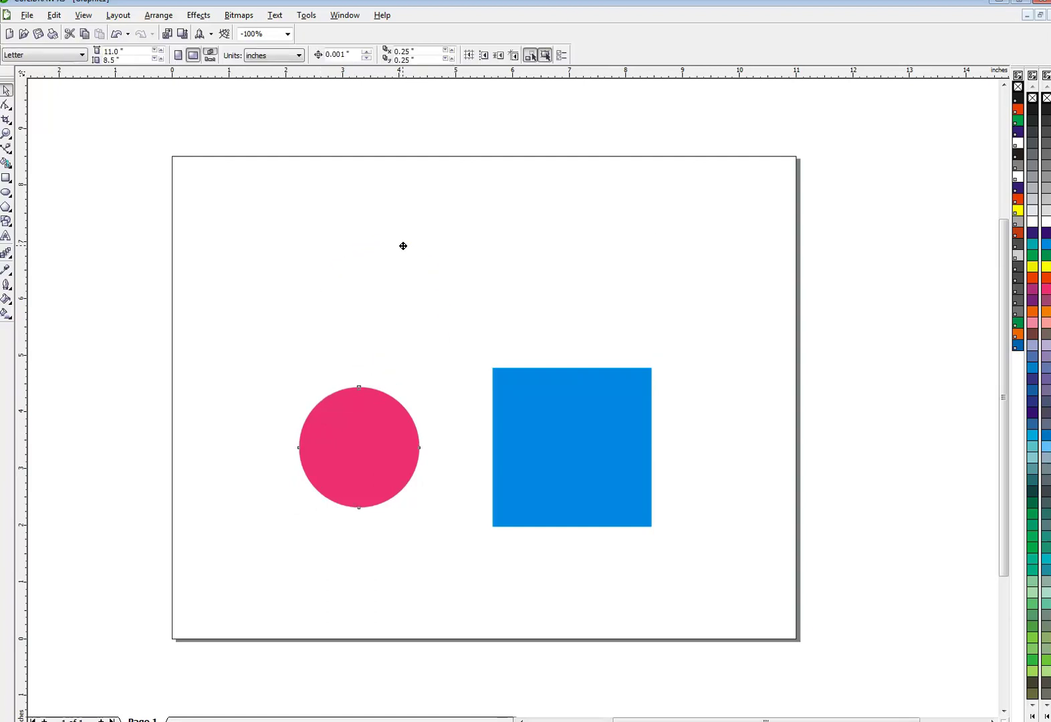
{"action": "left_click_drag", "start_coordinate": [546, 439], "coordinate": [534, 454]}
{"action": "left_click", "coordinate": [408, 338]}
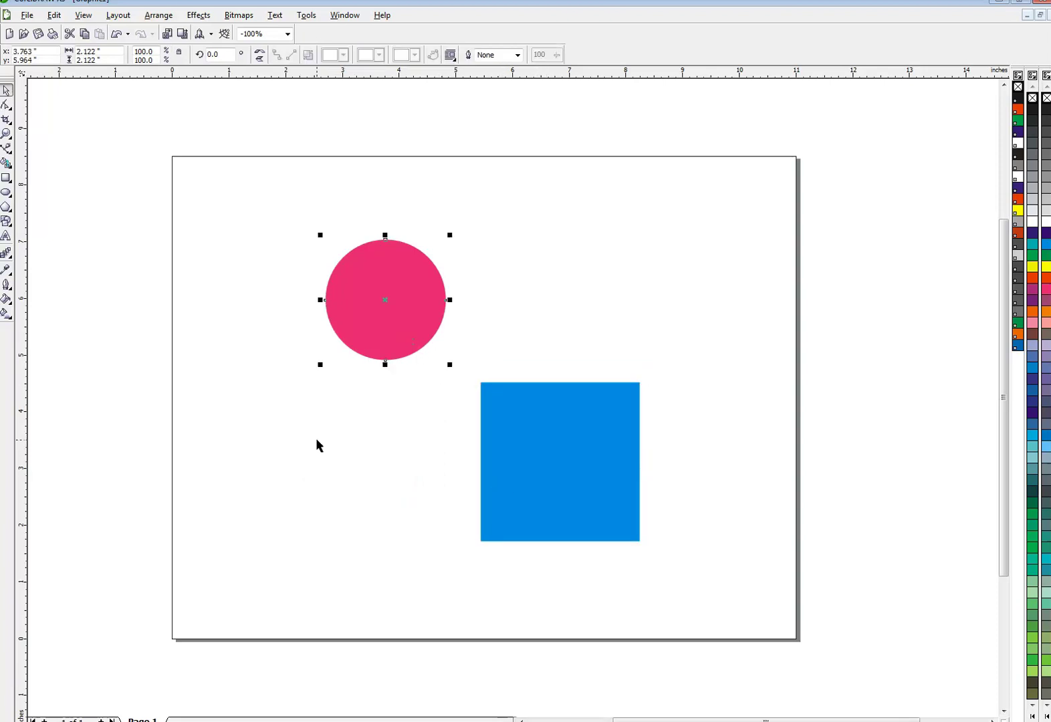
{"action": "left_click", "coordinate": [537, 431], "text": "shift"}
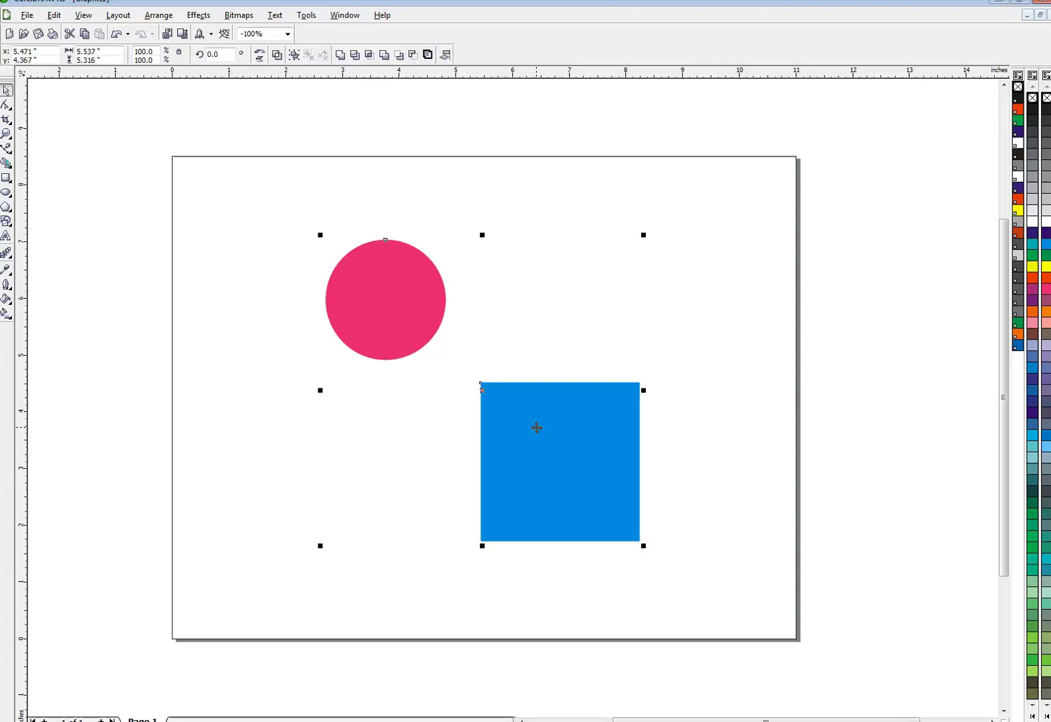
{"action": "key", "text": "c"}
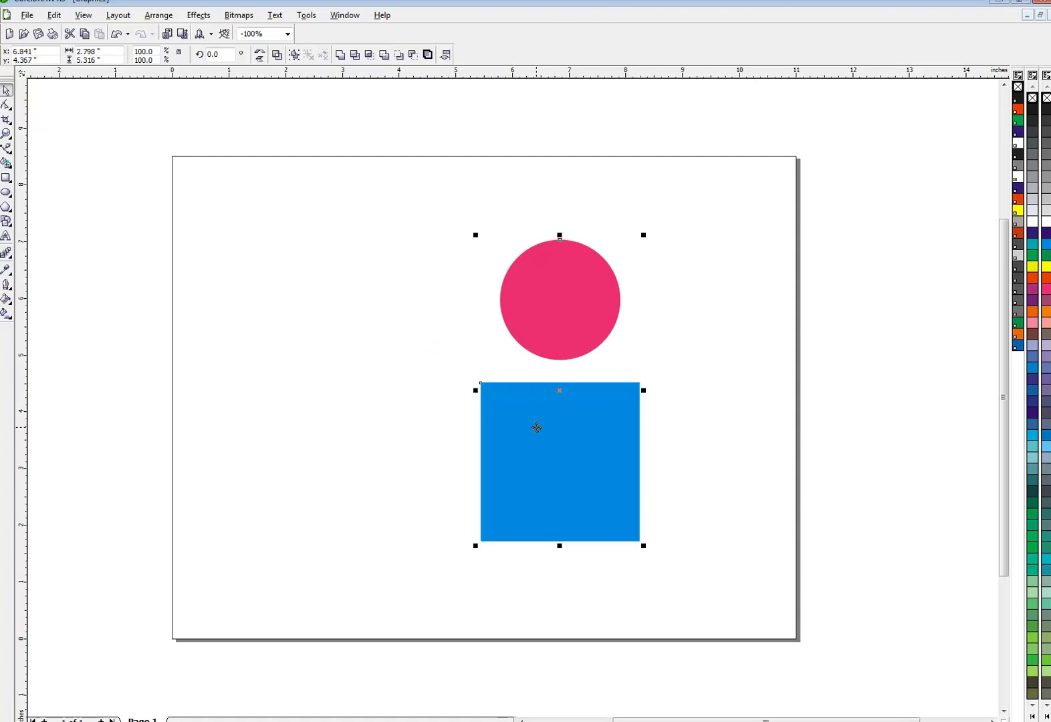
Step: Align the circle's left then right edge to the square, then move it back left
{"action": "left_click", "coordinate": [450, 318]}
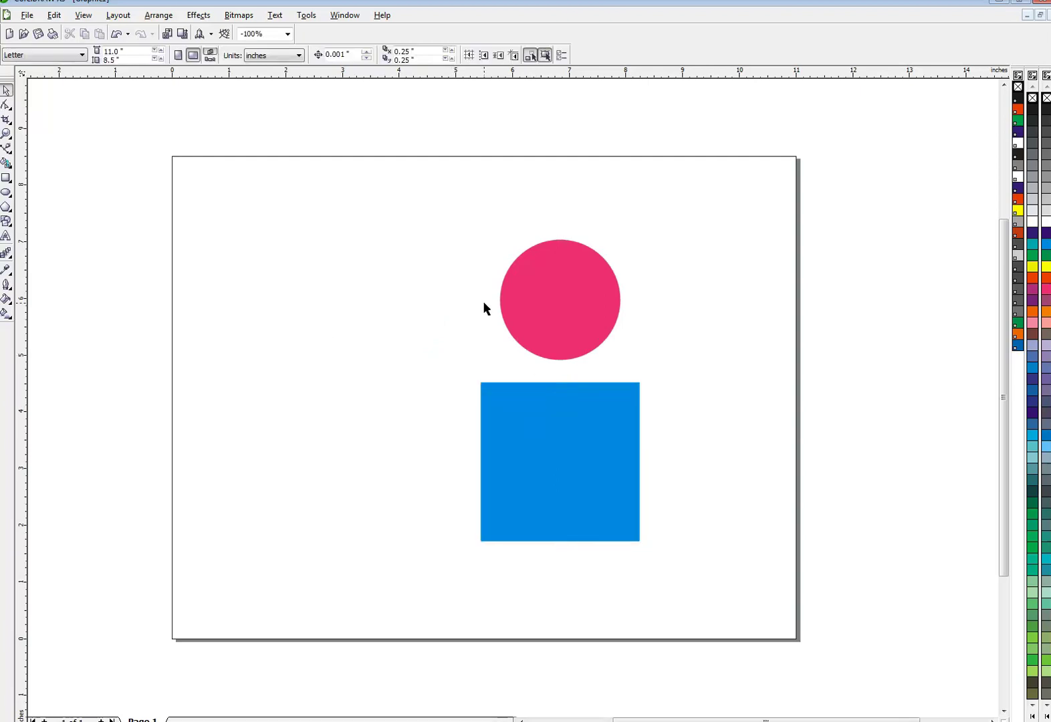
{"action": "left_click", "coordinate": [538, 300]}
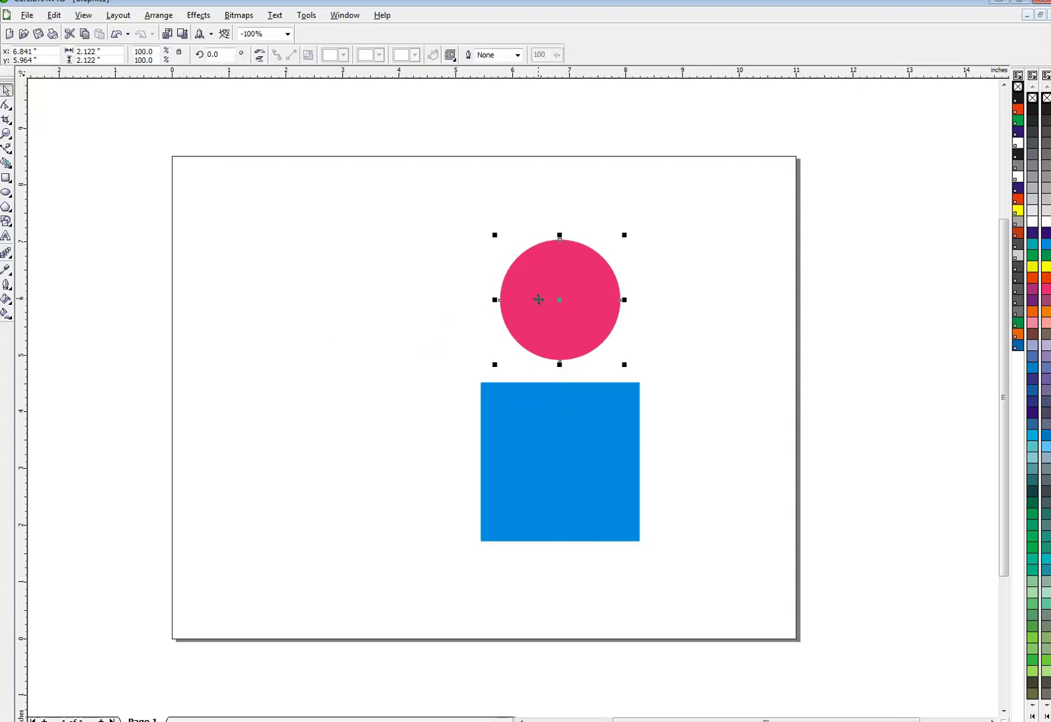
{"action": "left_click", "coordinate": [549, 429], "text": "shift"}
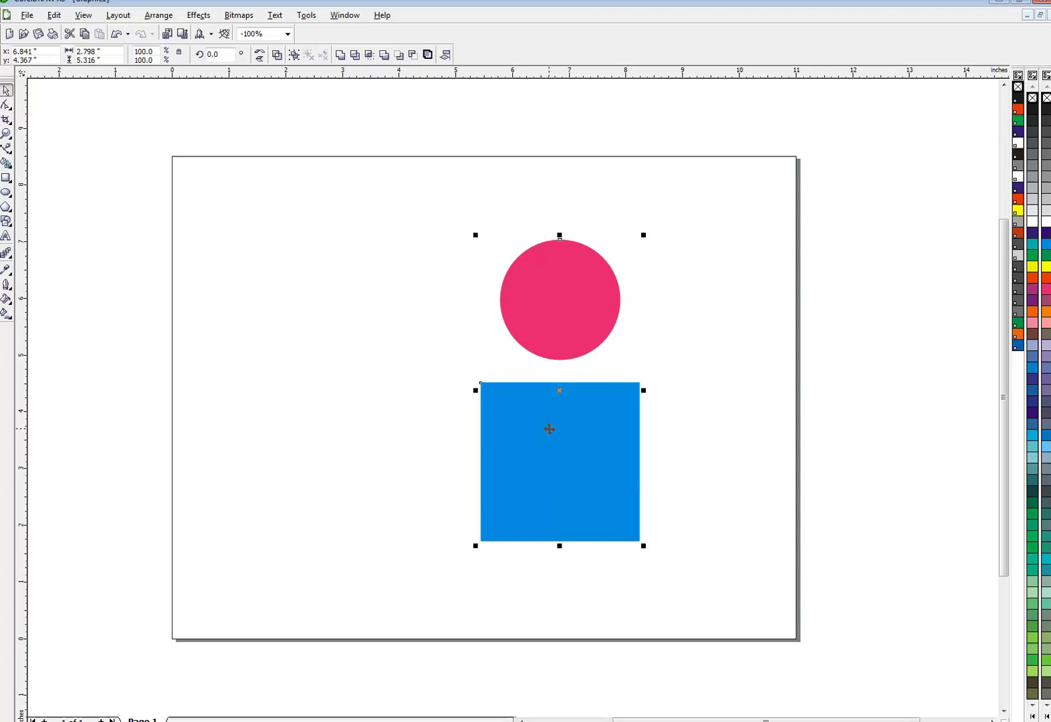
{"action": "key", "text": "l"}
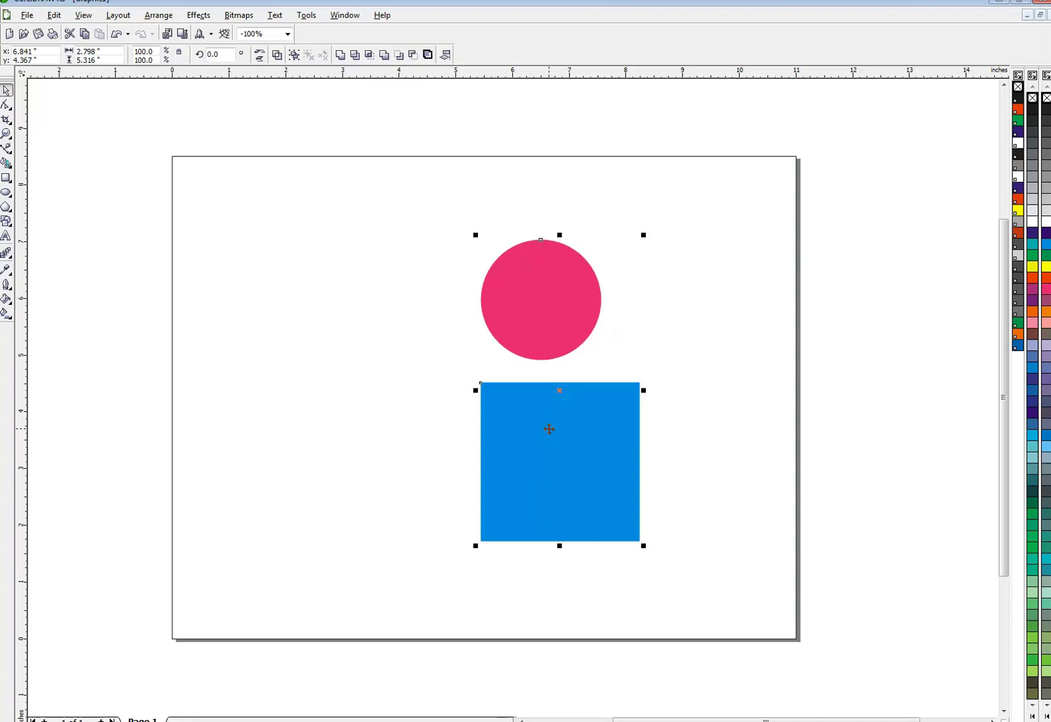
{"action": "key", "text": "r"}
{"action": "left_click", "coordinate": [498, 337]}
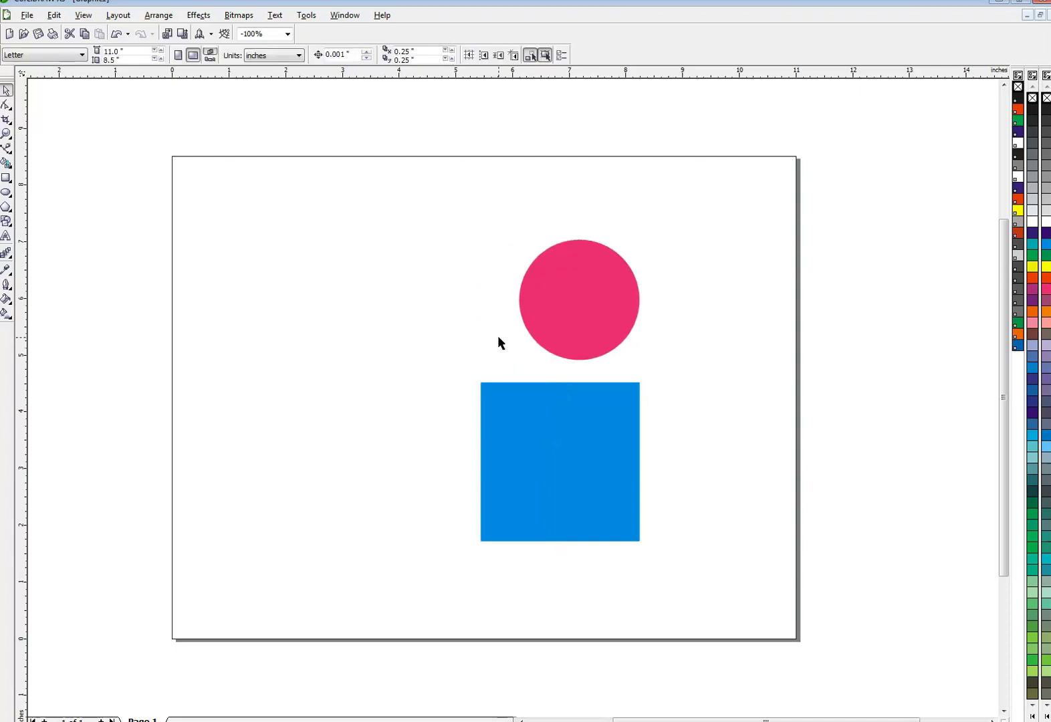
{"action": "left_click_drag", "start_coordinate": [559, 319], "coordinate": [287, 404]}
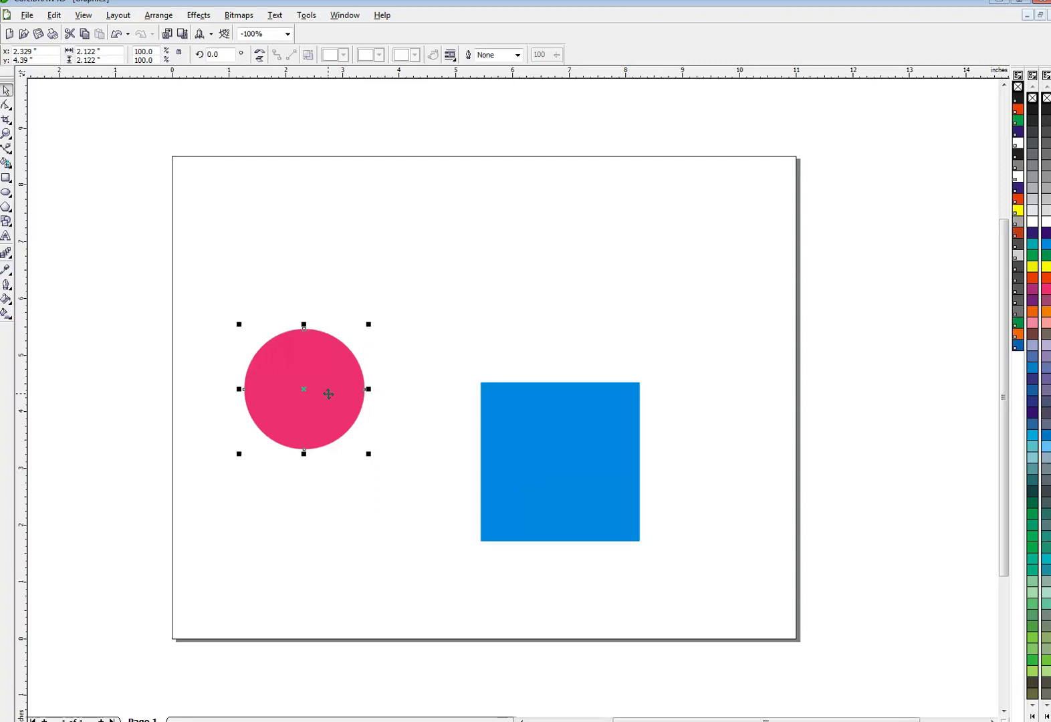
Step: Align the circle to the square's top then bottom with T and B, then shift both up-right
{"action": "left_click", "coordinate": [511, 434], "text": "shift"}
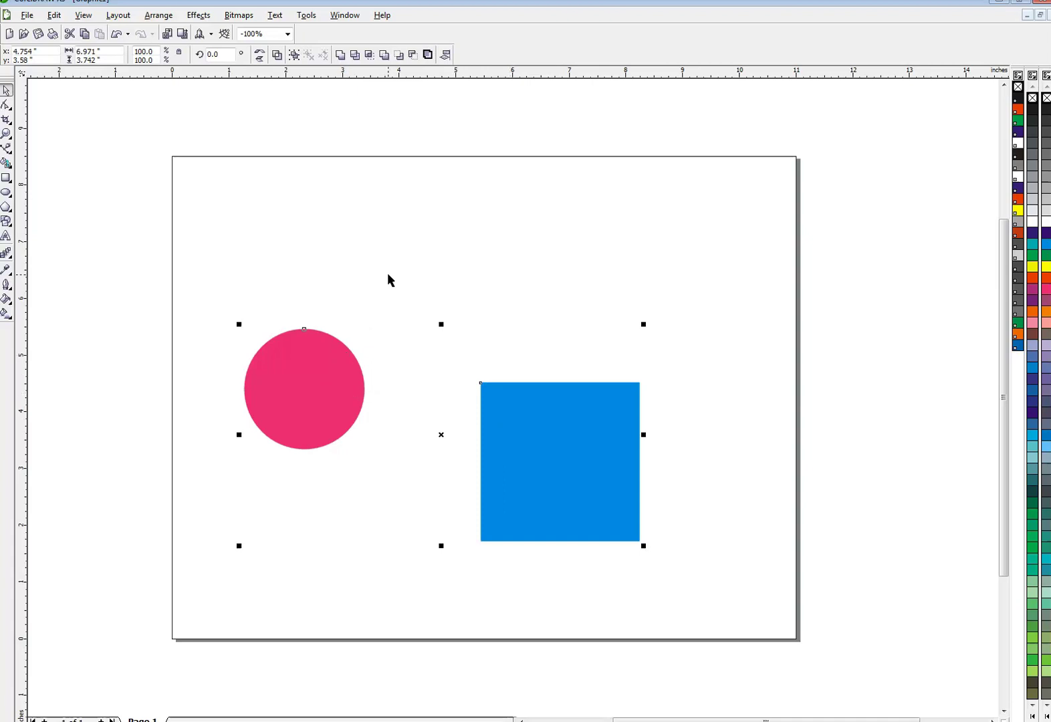
{"action": "key", "text": "t"}
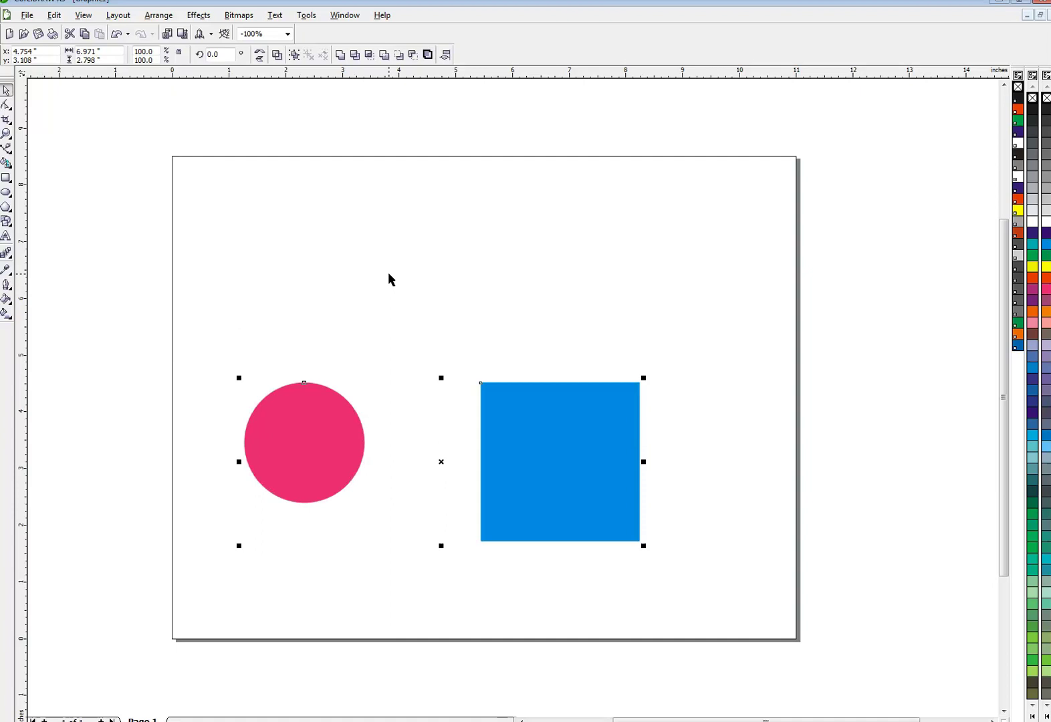
{"action": "key", "text": "b"}
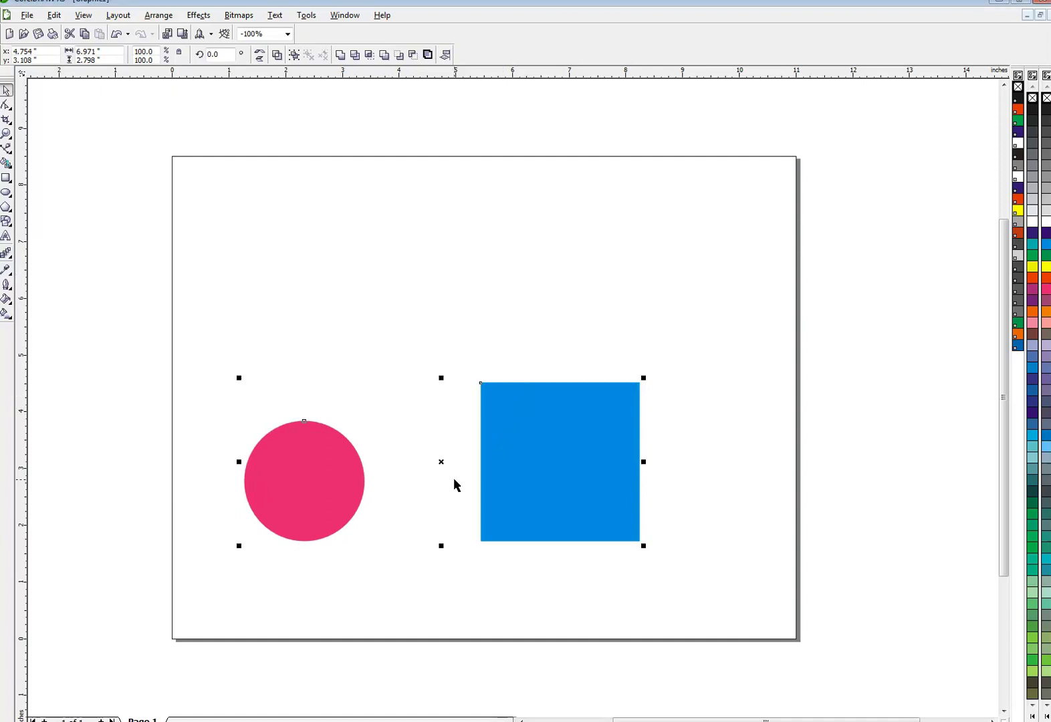
{"action": "left_click_drag", "start_coordinate": [443, 462], "coordinate": [475, 362]}
{"action": "left_click", "coordinate": [467, 512]}
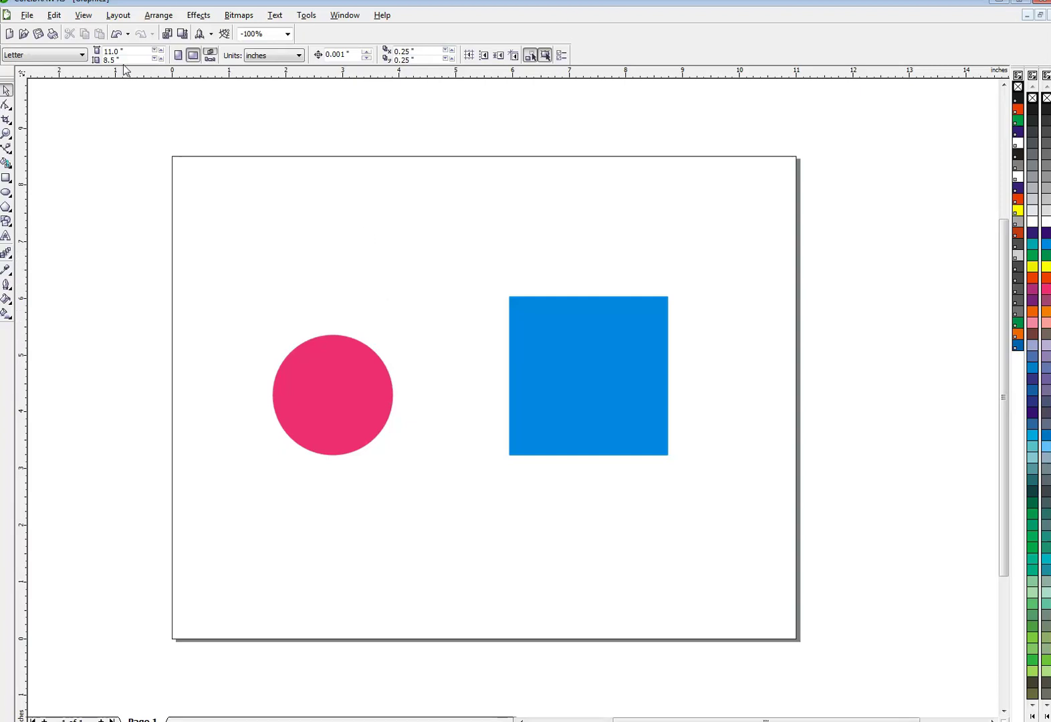
Step: Check the View menu, enable Snap to Objects with Alt+Z, and select the pink circle
{"action": "left_click", "coordinate": [88, 19]}
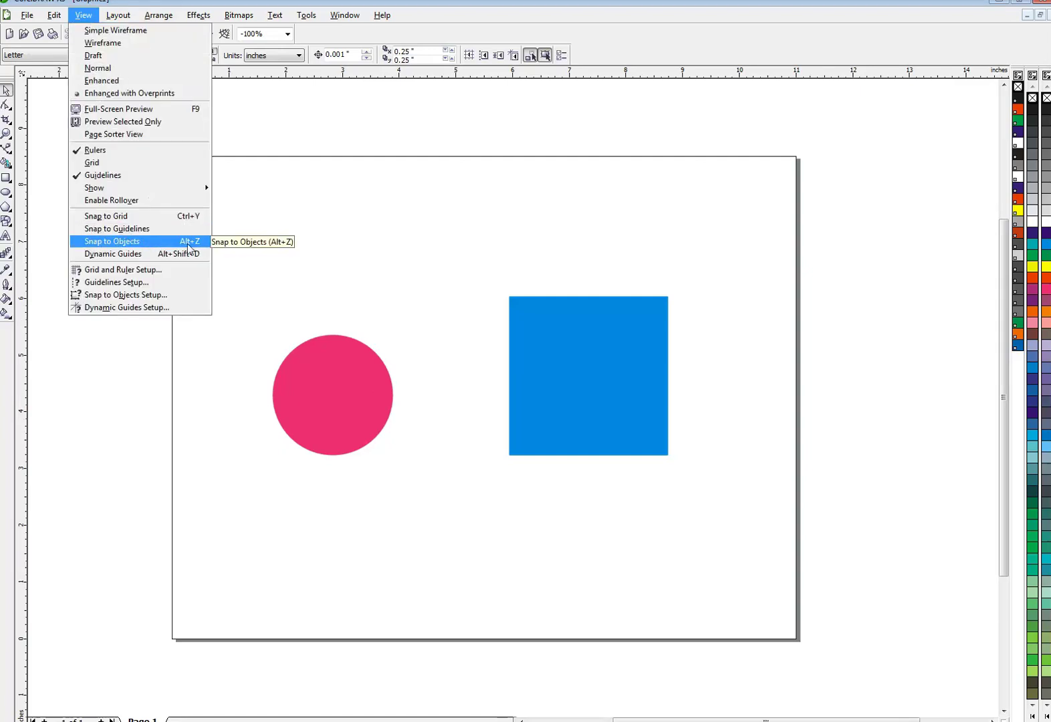
{"action": "left_click", "coordinate": [363, 240]}
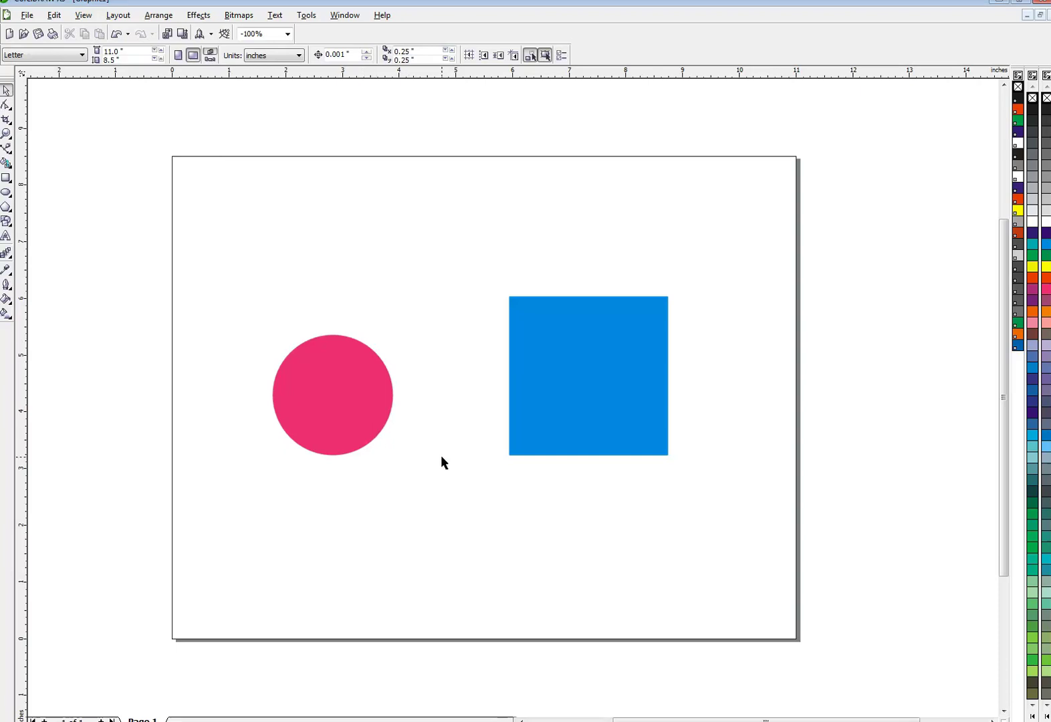
{"action": "key", "text": "alt+z"}
{"action": "left_click", "coordinate": [339, 388]}
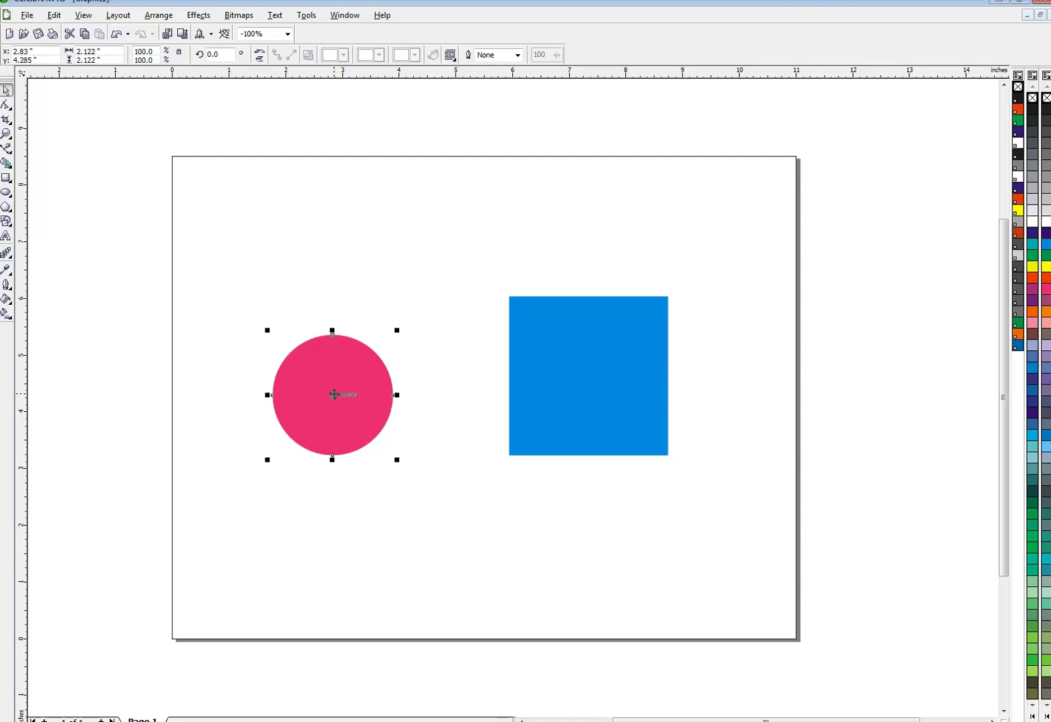
Step: Snap the pink circle onto the blue square's centre and bring it in front of the square
{"action": "left_click_drag", "start_coordinate": [335, 395], "coordinate": [592, 375]}
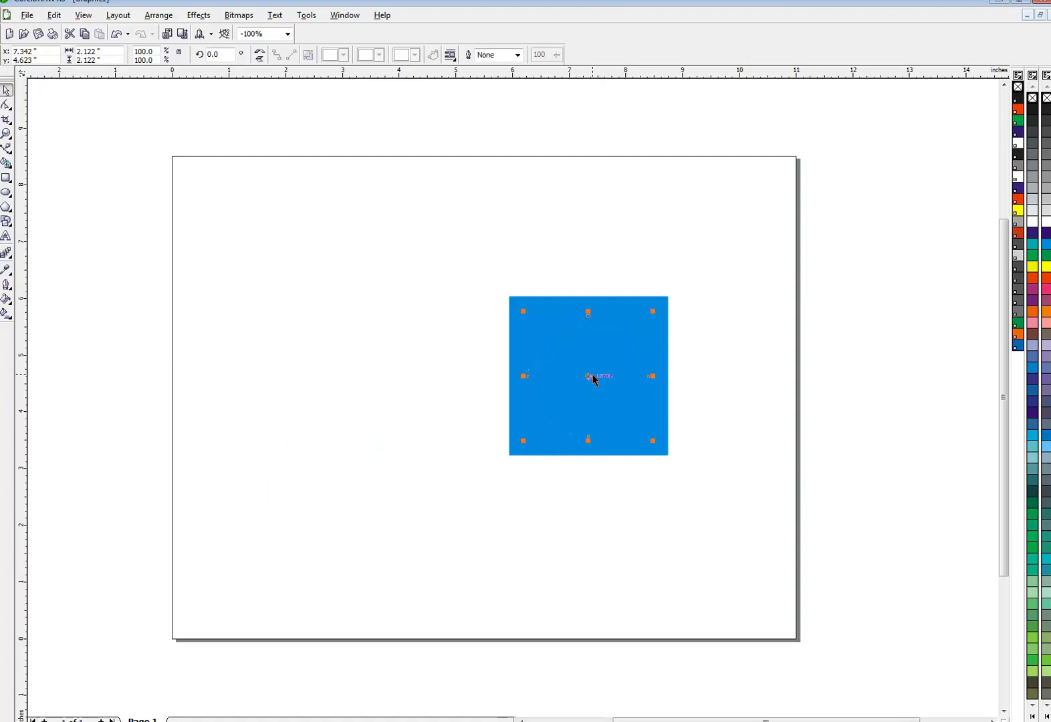
{"action": "key", "text": "shift+Page_Up"}
{"action": "left_click", "coordinate": [496, 246]}
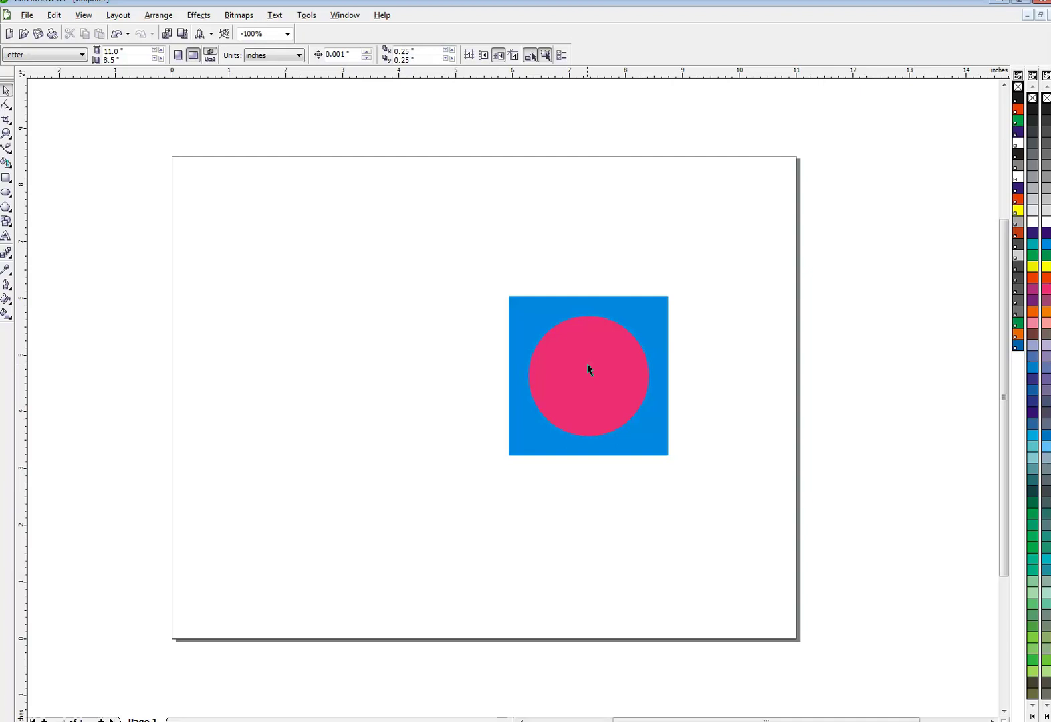
Step: Snap the circle against the square's left side, then nudge it away to leave a small gap
{"action": "left_click_drag", "start_coordinate": [576, 351], "coordinate": [380, 362]}
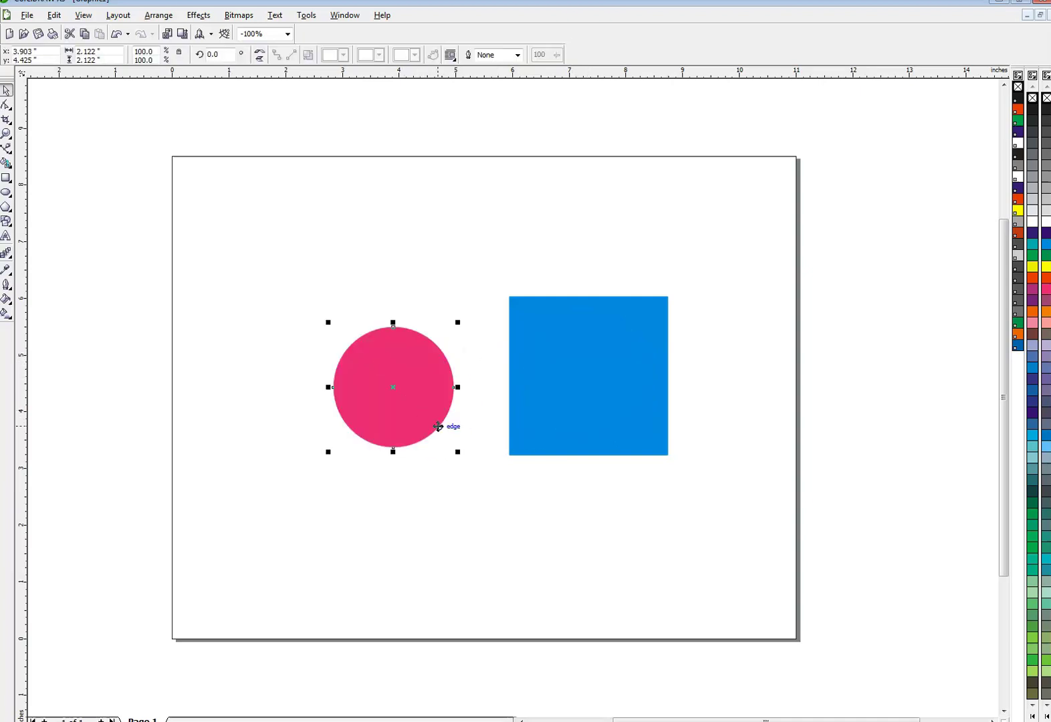
{"action": "left_click_drag", "start_coordinate": [438, 427], "coordinate": [509, 369]}
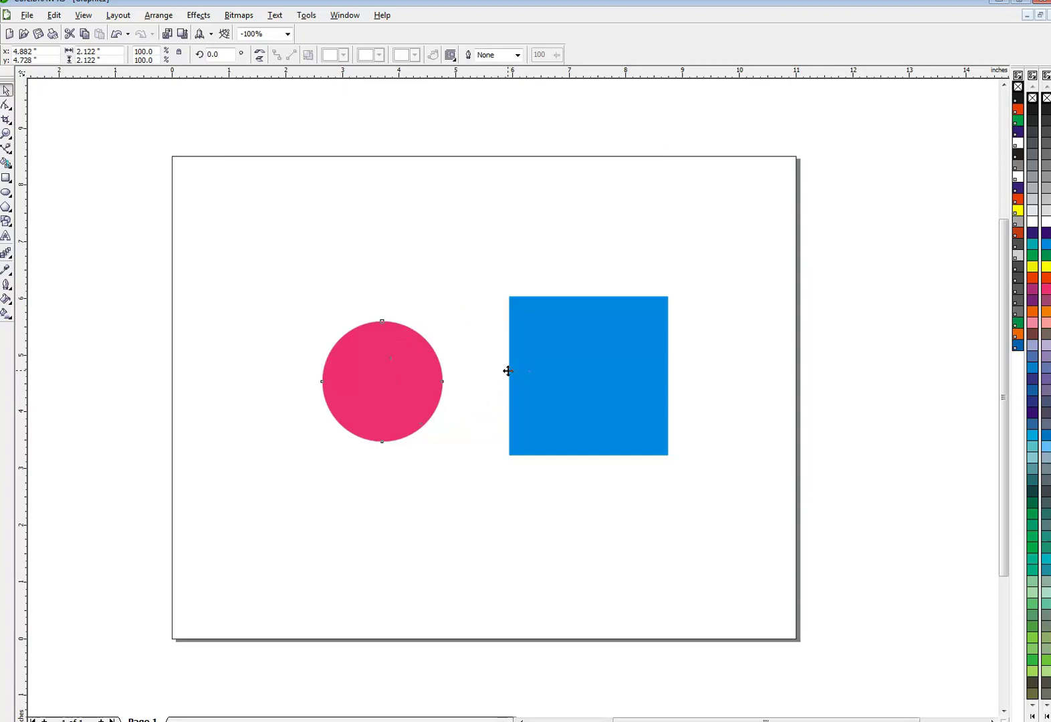
{"action": "left_click", "coordinate": [437, 485]}
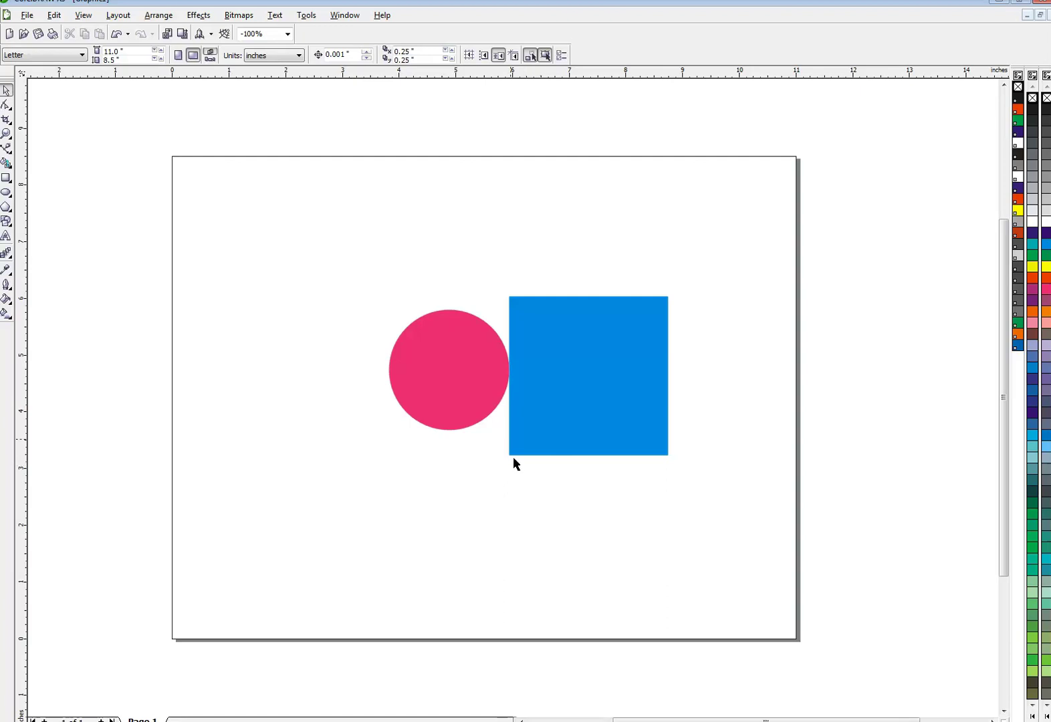
{"action": "left_click_drag", "start_coordinate": [486, 368], "coordinate": [446, 387]}
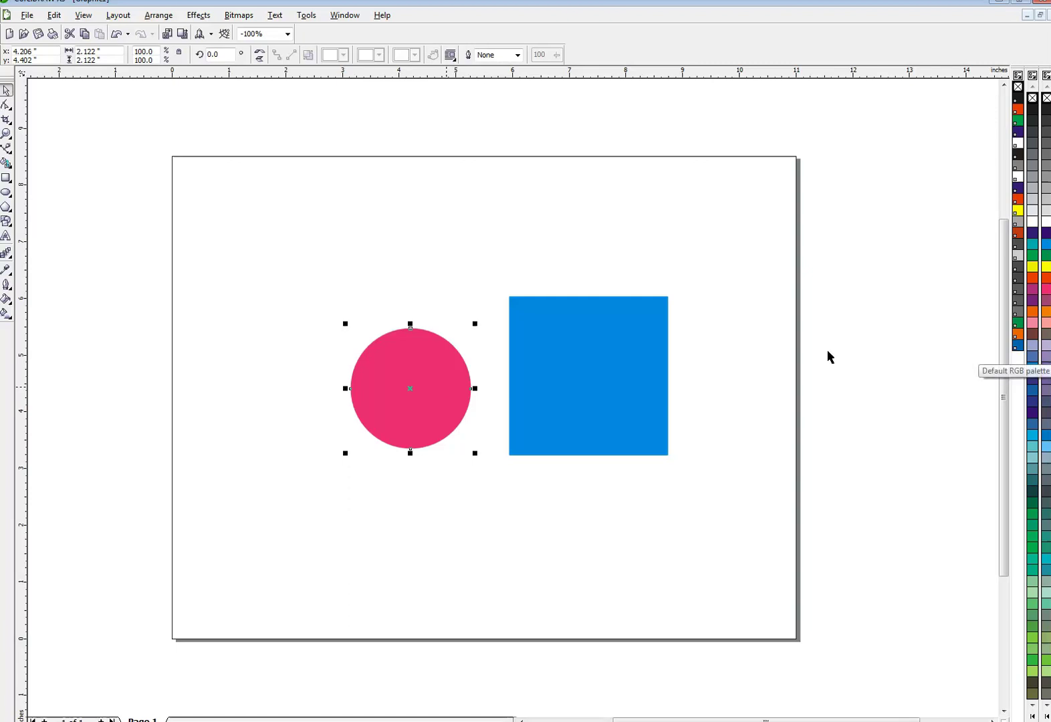
Step: Fill the circle yellow and centre it on the blue square (C and E)
{"action": "left_click", "coordinate": [1047, 266]}
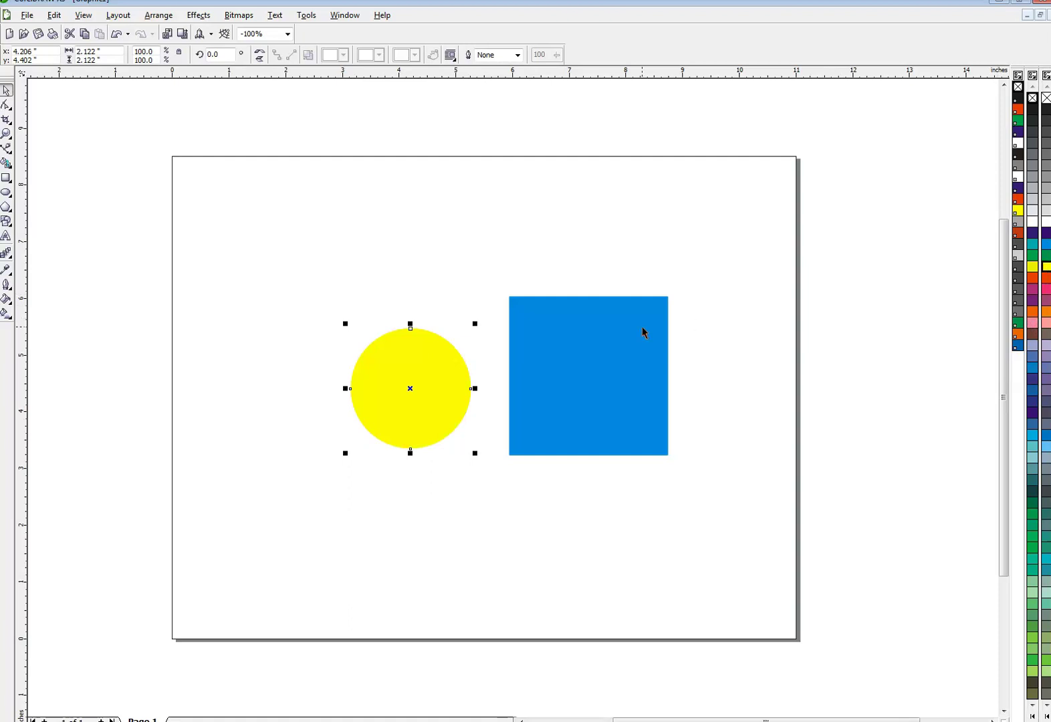
{"action": "left_click", "coordinate": [608, 327], "text": "shift"}
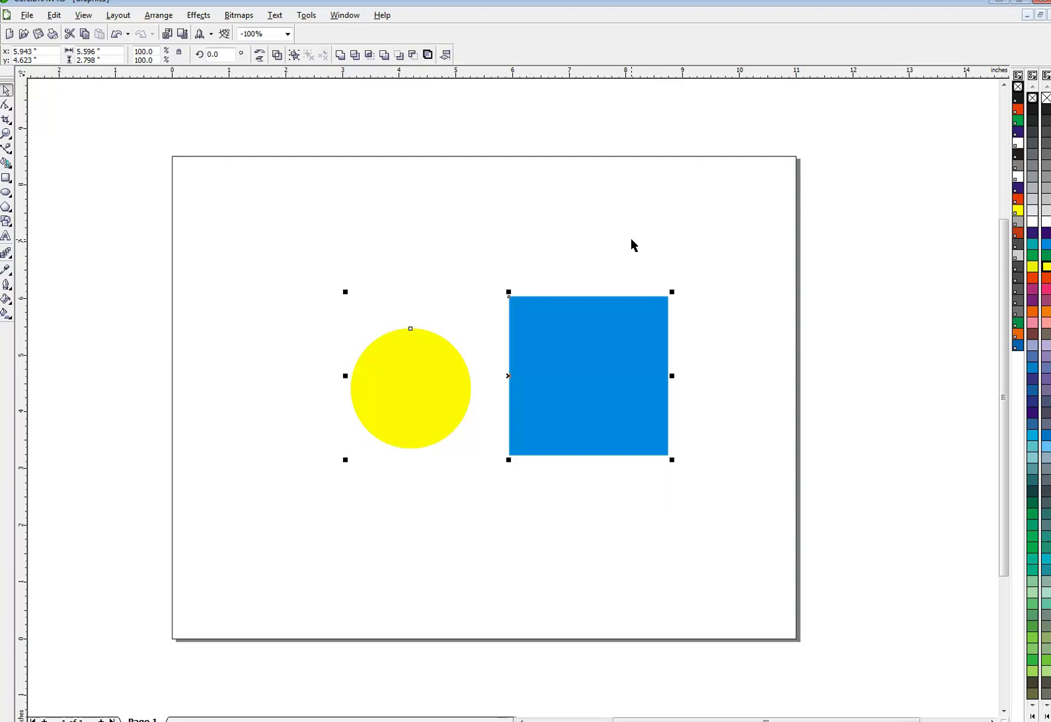
{"action": "key", "text": "c"}
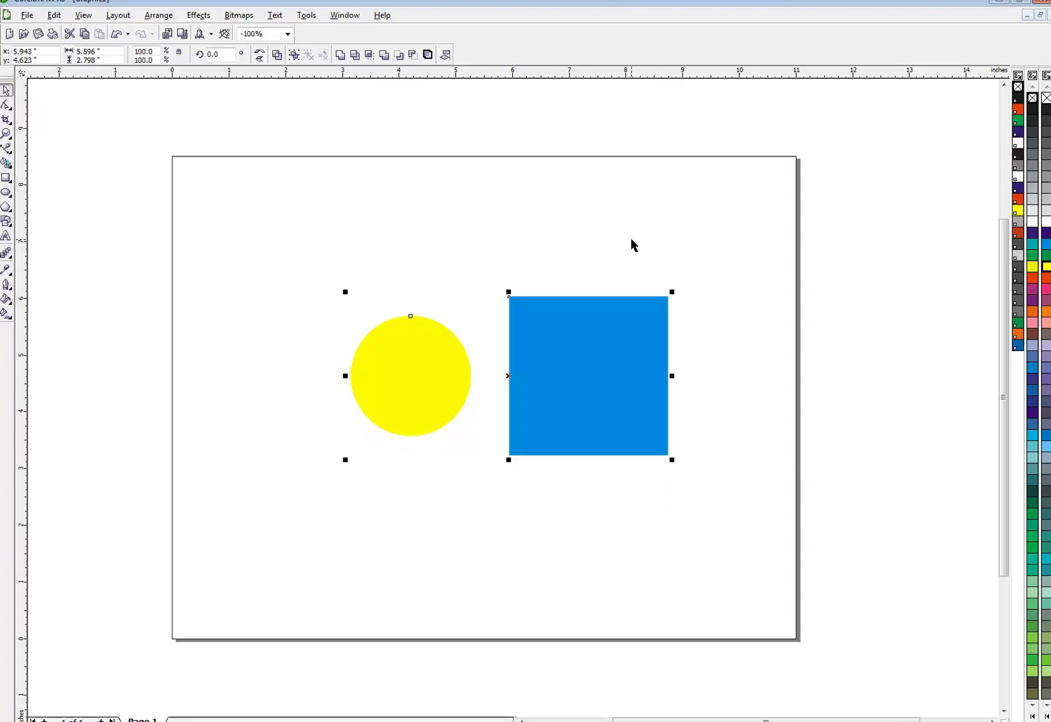
{"action": "key", "text": "e"}
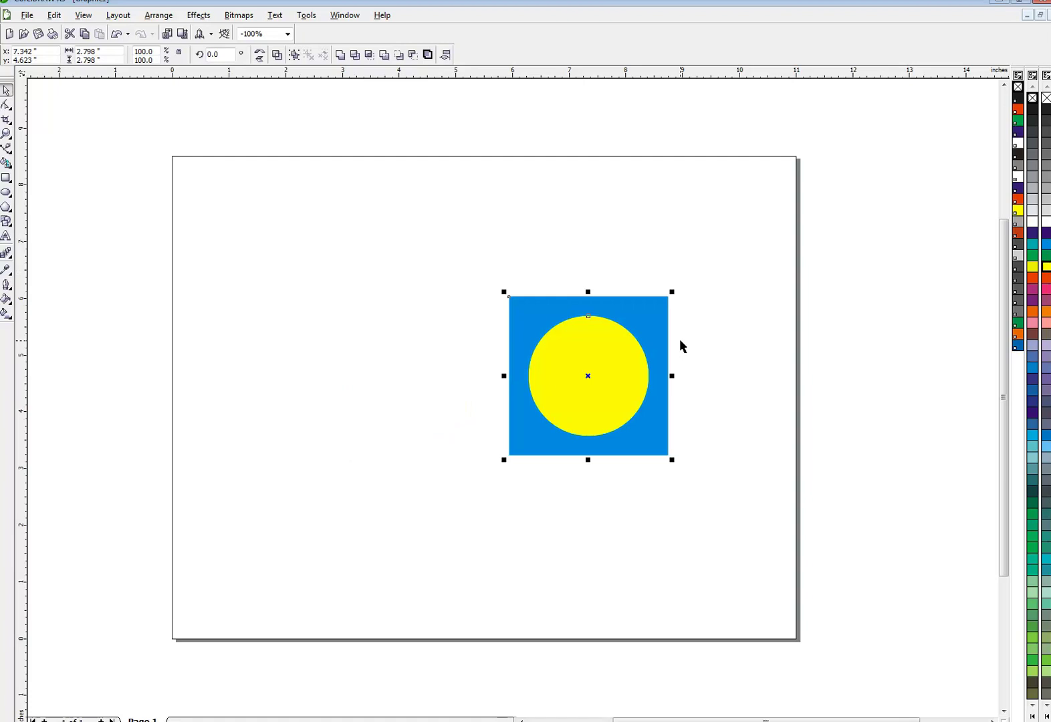
{"action": "left_click", "coordinate": [549, 248]}
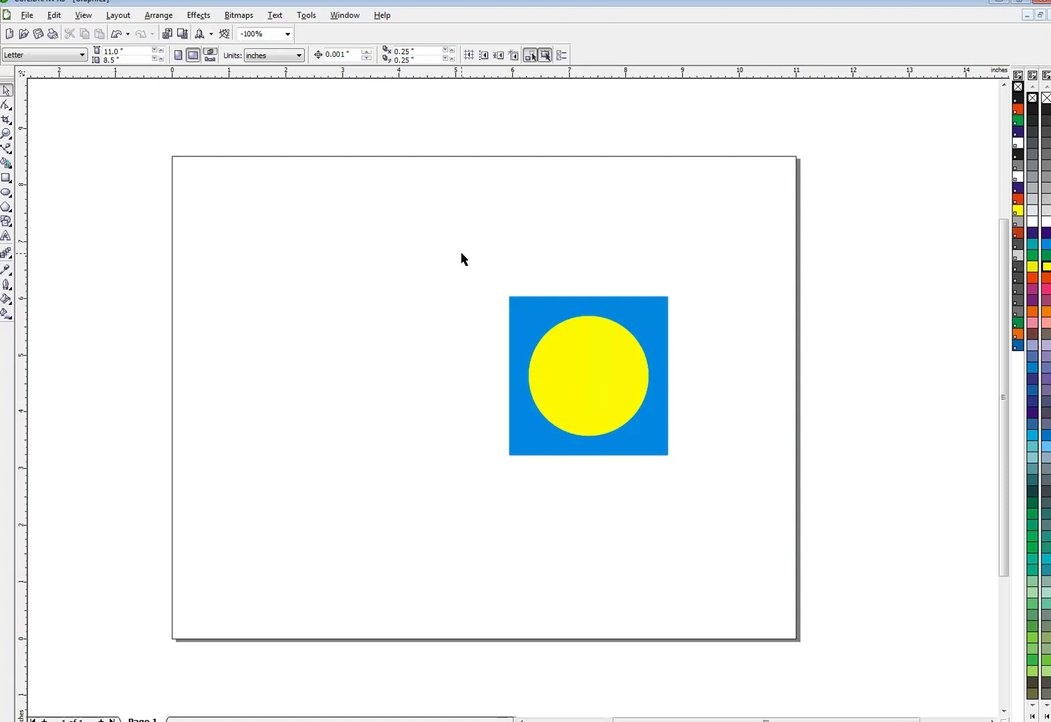
Step: Combine the circle and square with Ctrl+L into a holed square and move it left
{"action": "left_click_drag", "start_coordinate": [462, 254], "coordinate": [754, 508]}
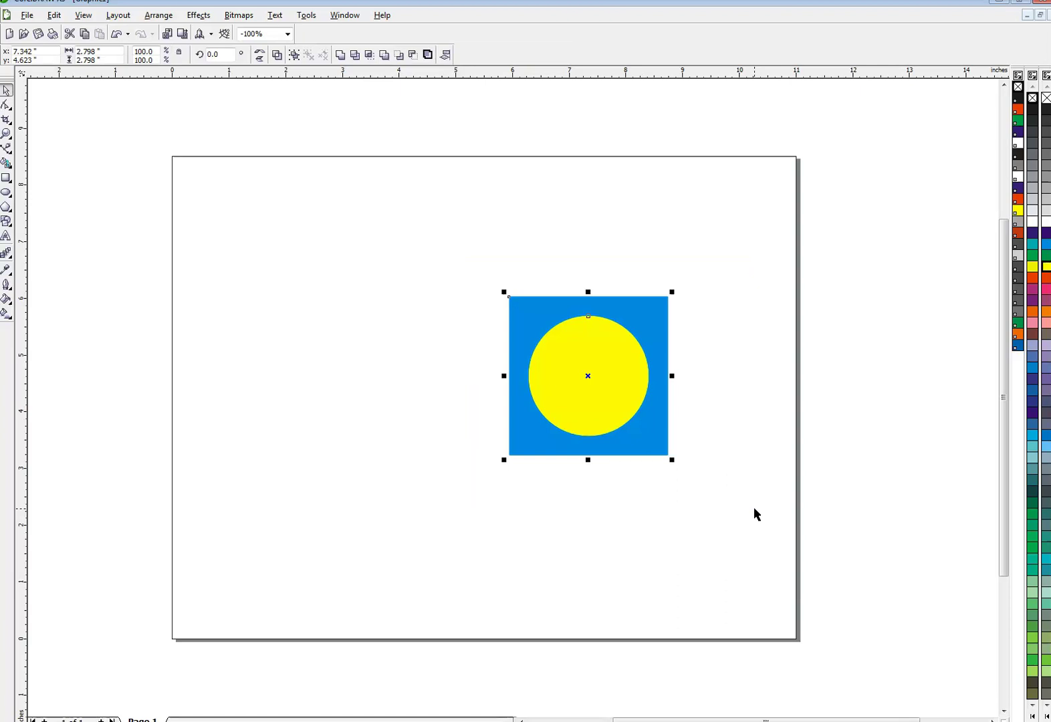
{"action": "key", "text": "ctrl+l"}
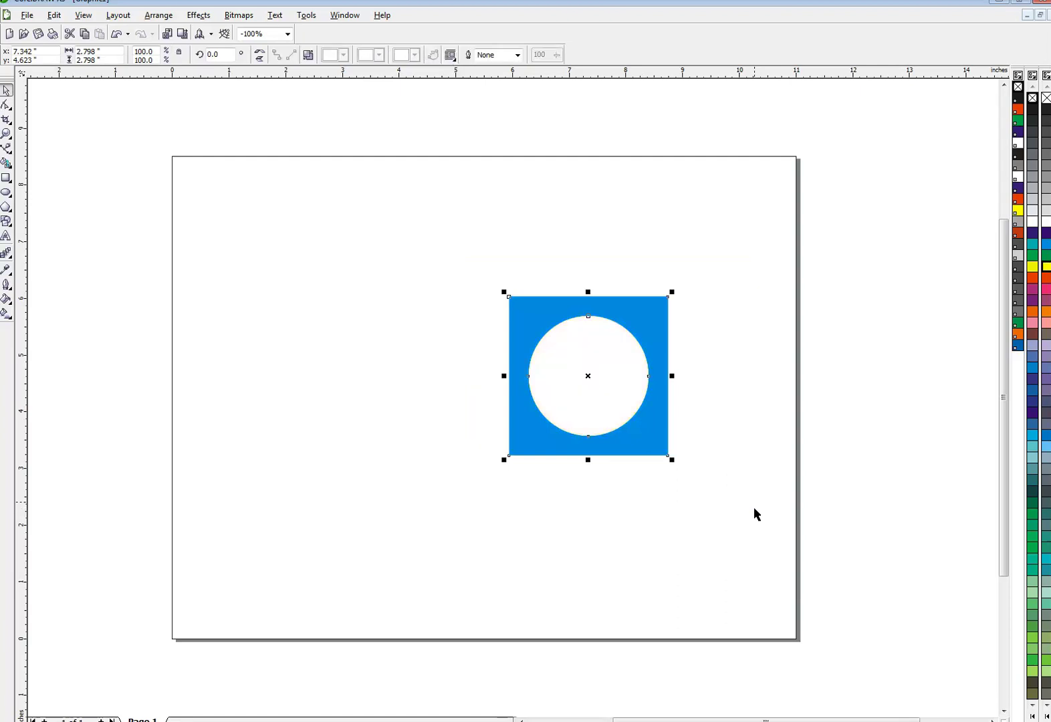
{"action": "left_click", "coordinate": [706, 329]}
{"action": "left_click_drag", "start_coordinate": [629, 302], "coordinate": [499, 295]}
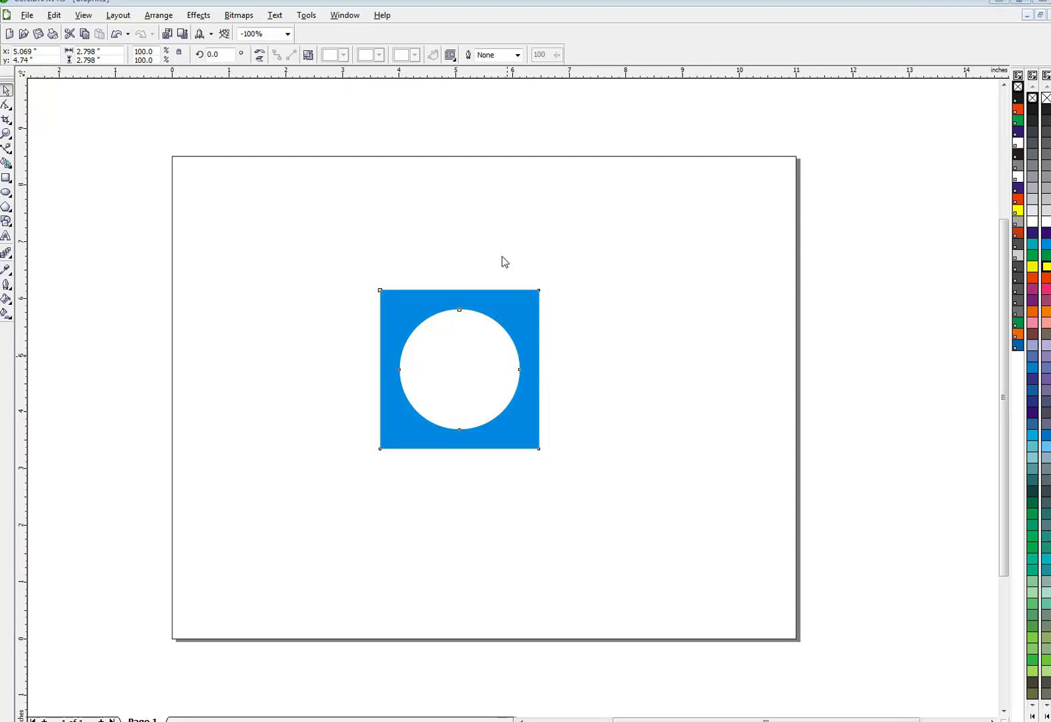
{"action": "left_click", "coordinate": [514, 301]}
{"action": "key", "text": "Delete"}
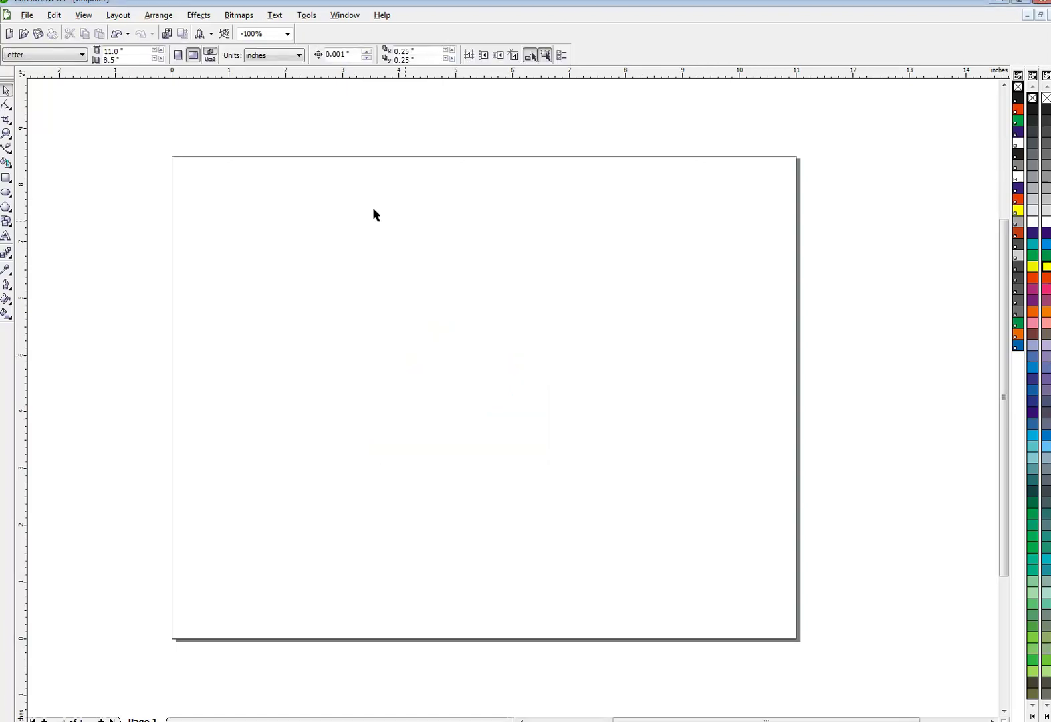
{"action": "left_click", "coordinate": [6, 150]}
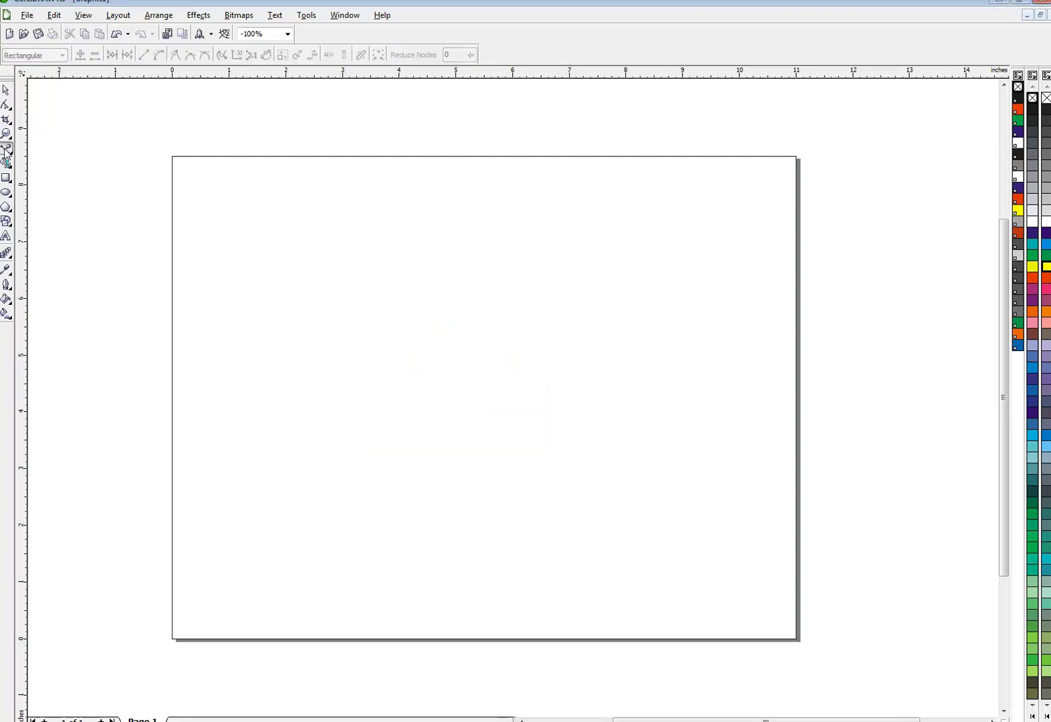
{"action": "left_click", "coordinate": [236, 248]}
{"action": "left_click_drag", "start_coordinate": [461, 285], "coordinate": [560, 389]}
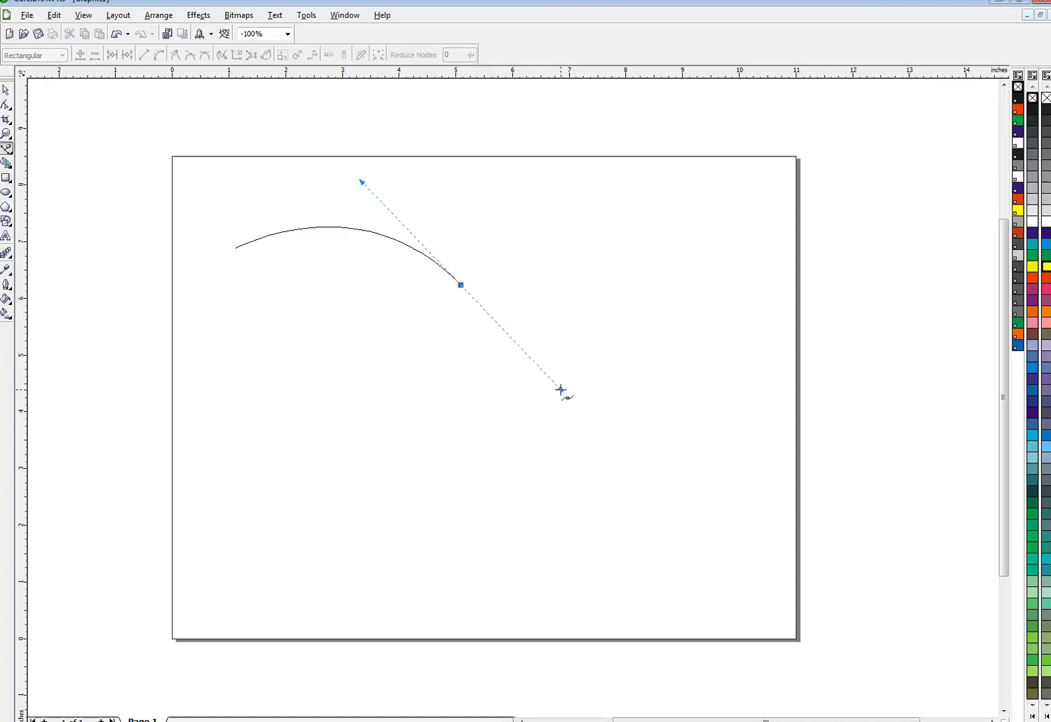
{"action": "left_click_drag", "start_coordinate": [705, 371], "coordinate": [742, 360]}
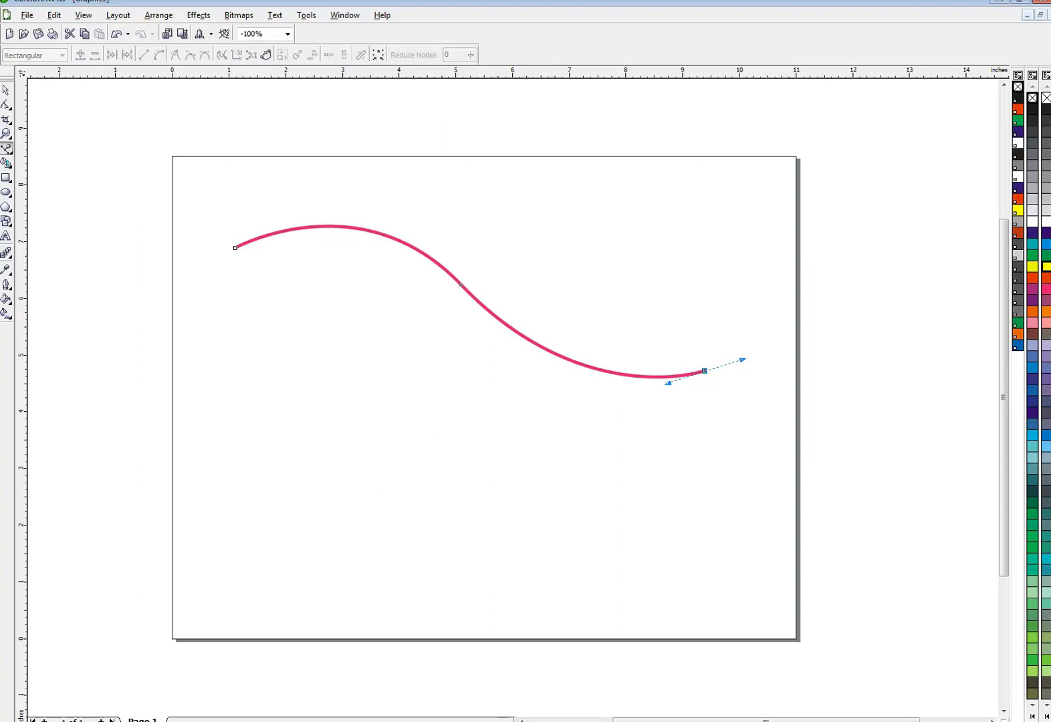
{"action": "left_click", "coordinate": [6, 90]}
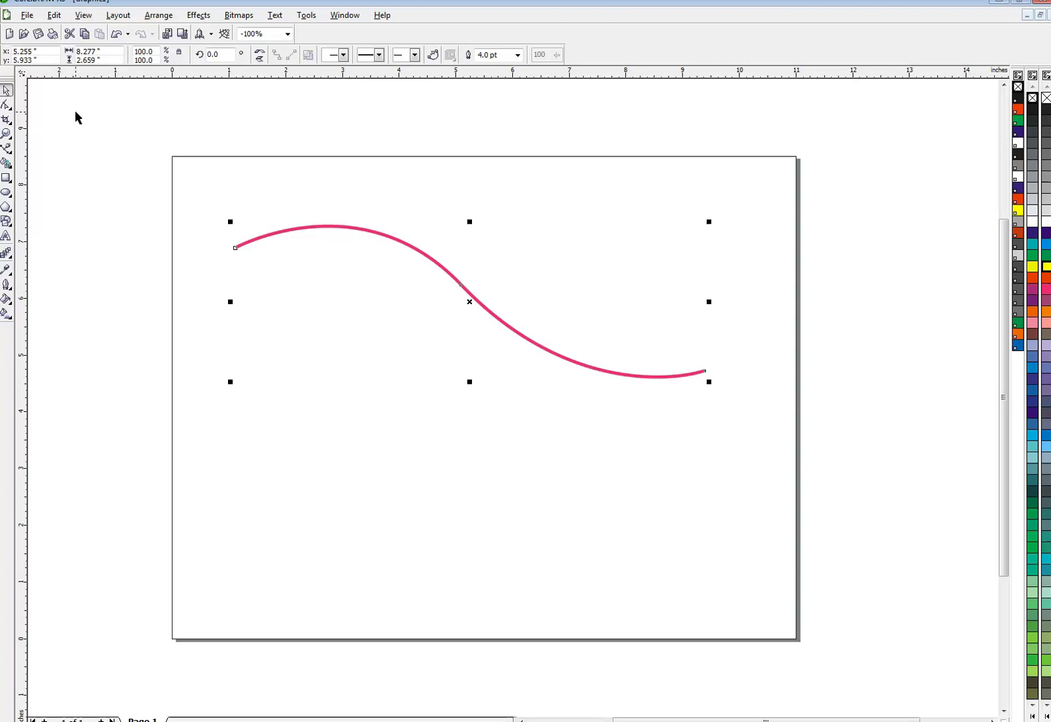
{"action": "key", "text": "ctrl+z"}
{"action": "key", "text": "ctrl+z"}
{"action": "key", "text": "ctrl+z"}
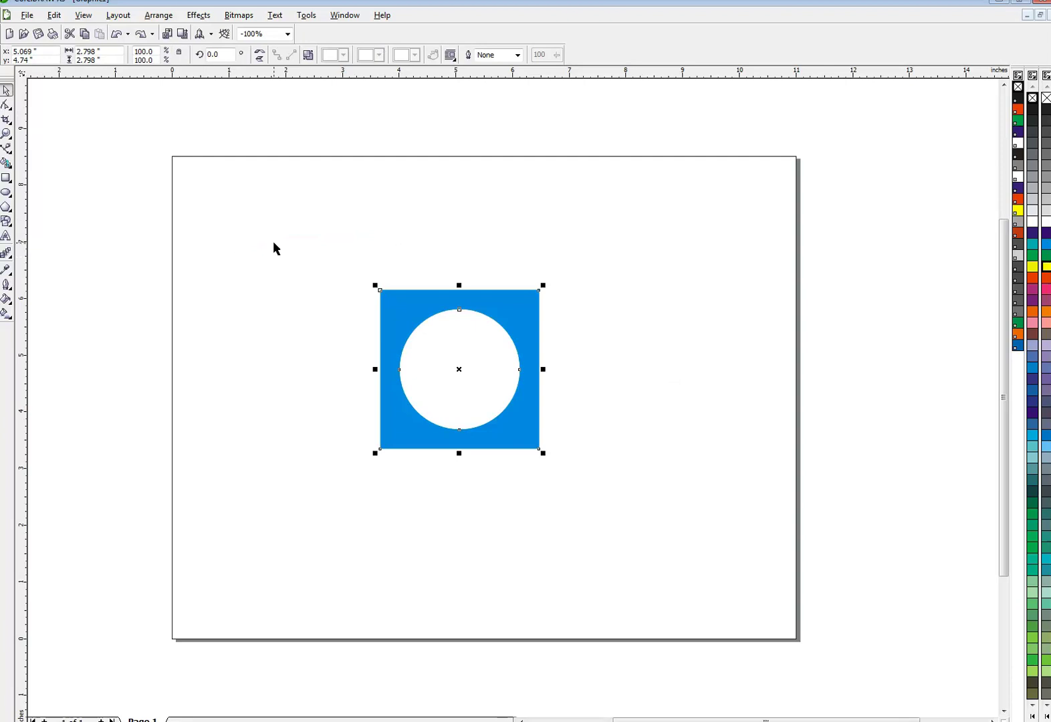
{"action": "key", "text": "Delete"}
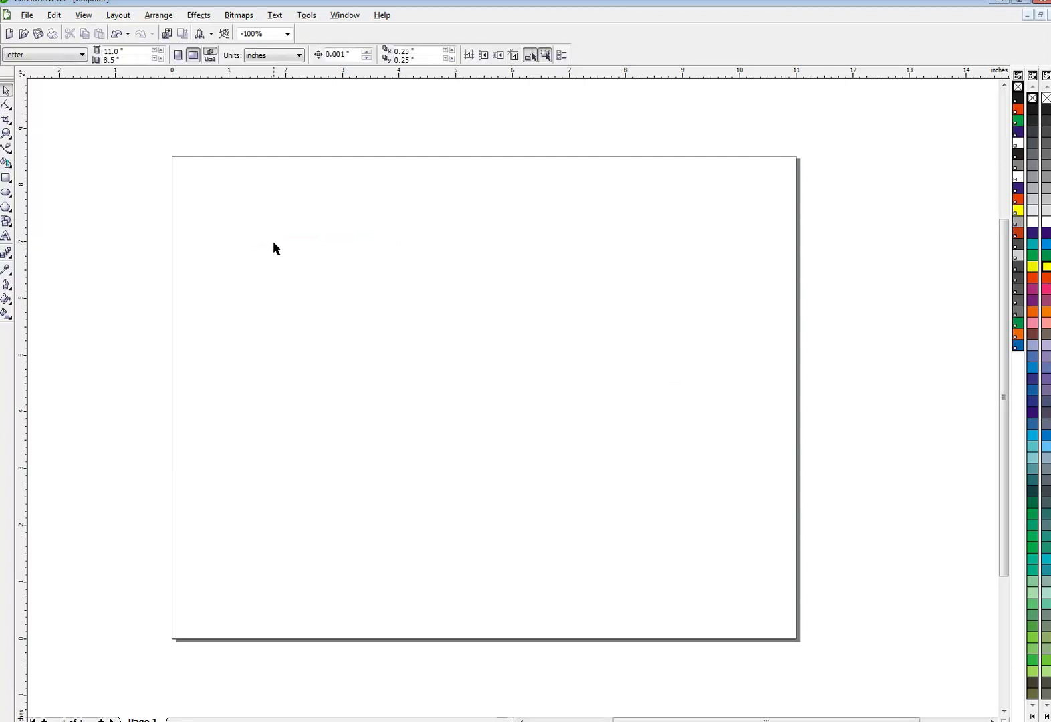
Step: Draw a closed straight-sided pentagon from upper left, right, lower middle and lower left corners
{"action": "left_click", "coordinate": [7, 148]}
{"action": "left_click", "coordinate": [353, 213]}
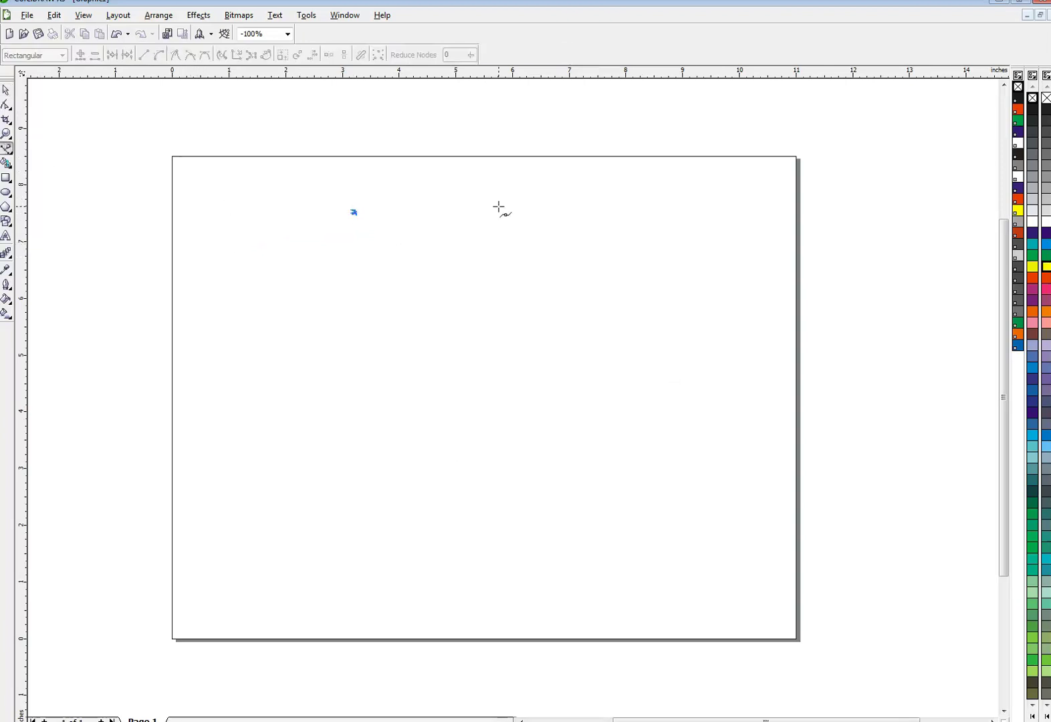
{"action": "left_click", "coordinate": [574, 203]}
{"action": "left_click", "coordinate": [749, 363]}
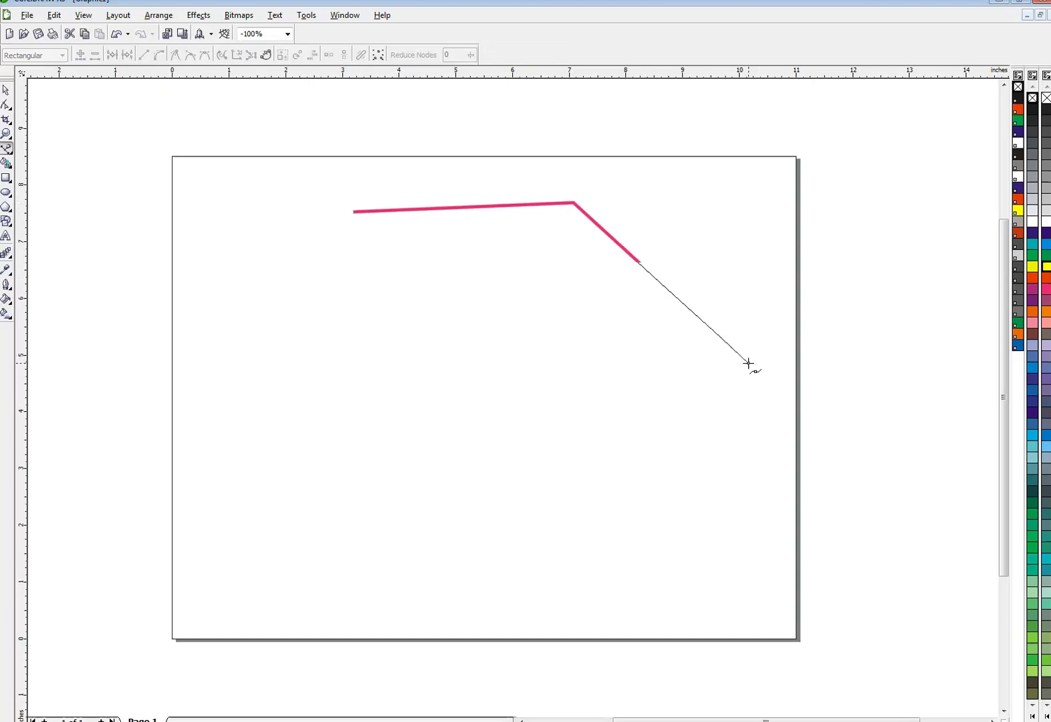
{"action": "left_click", "coordinate": [518, 556]}
{"action": "left_click", "coordinate": [323, 458]}
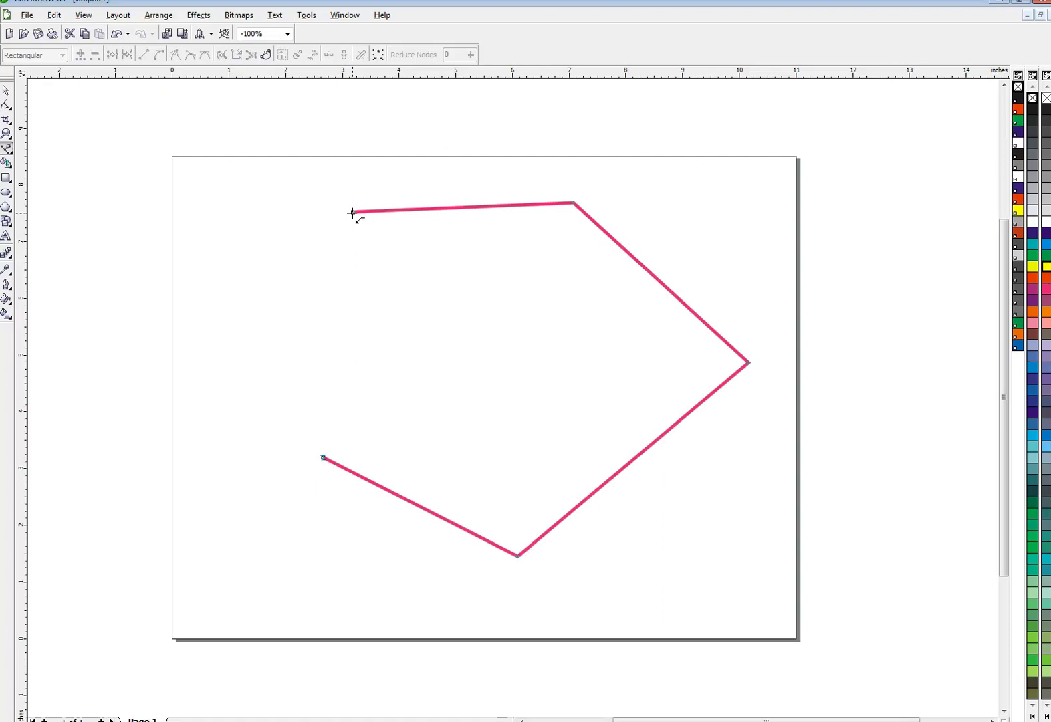
{"action": "left_click", "coordinate": [353, 212]}
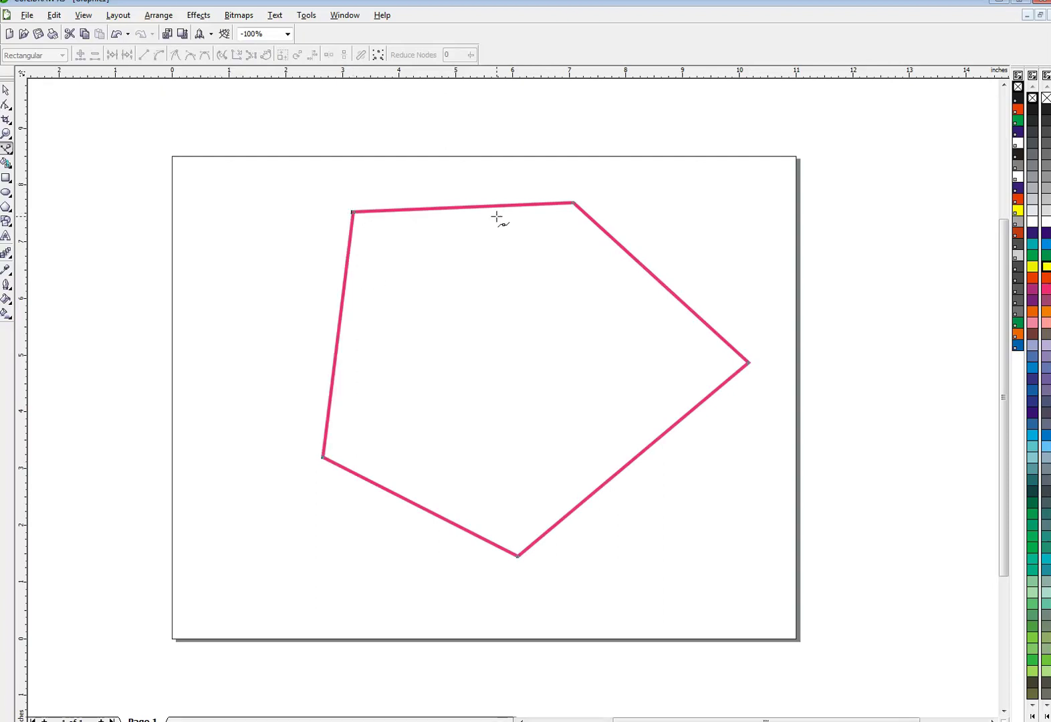
{"action": "left_click", "coordinate": [8, 107]}
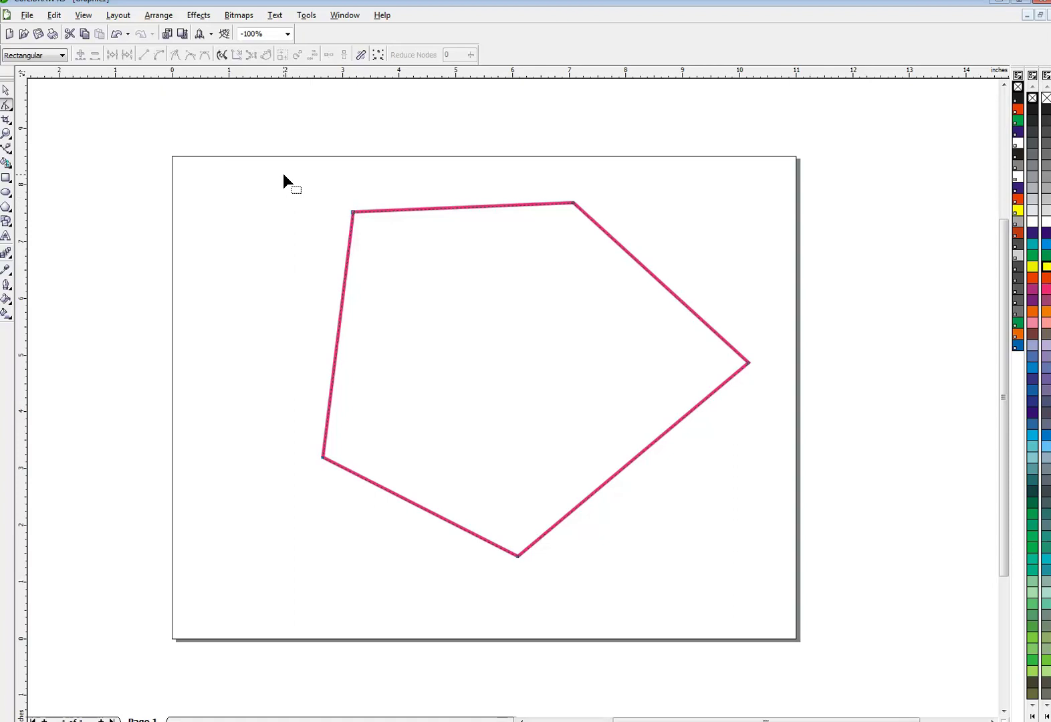
Step: Convert all pentagon segments to curves, arc the top edge down and bow the left edge outward
{"action": "left_click_drag", "start_coordinate": [284, 174], "coordinate": [793, 569]}
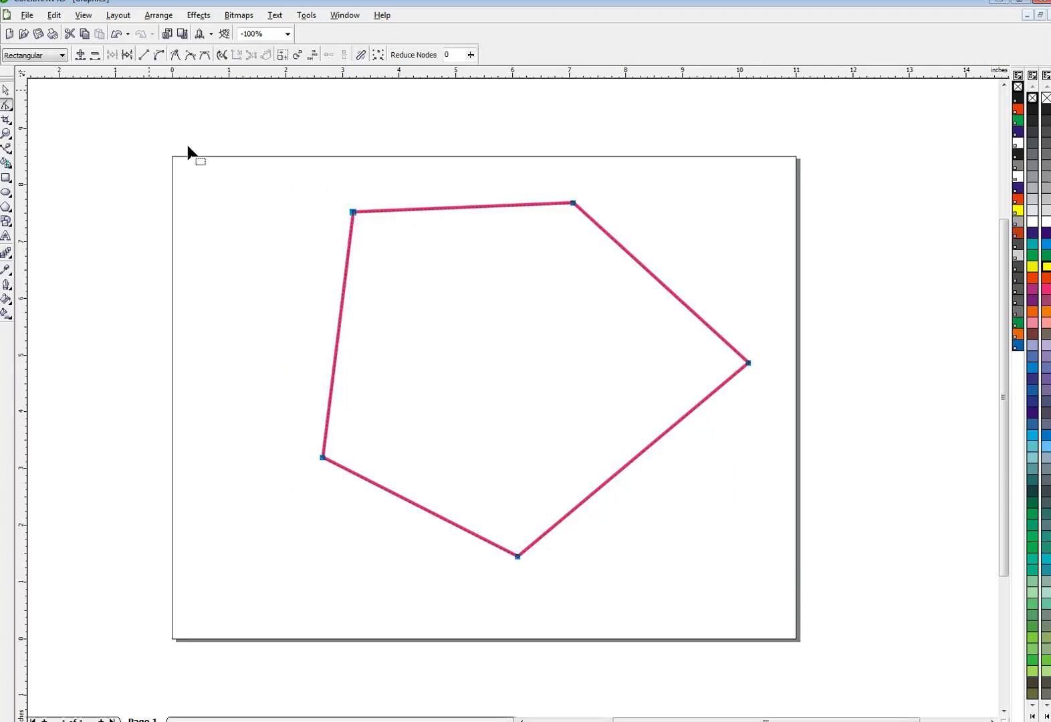
{"action": "left_click", "coordinate": [160, 57]}
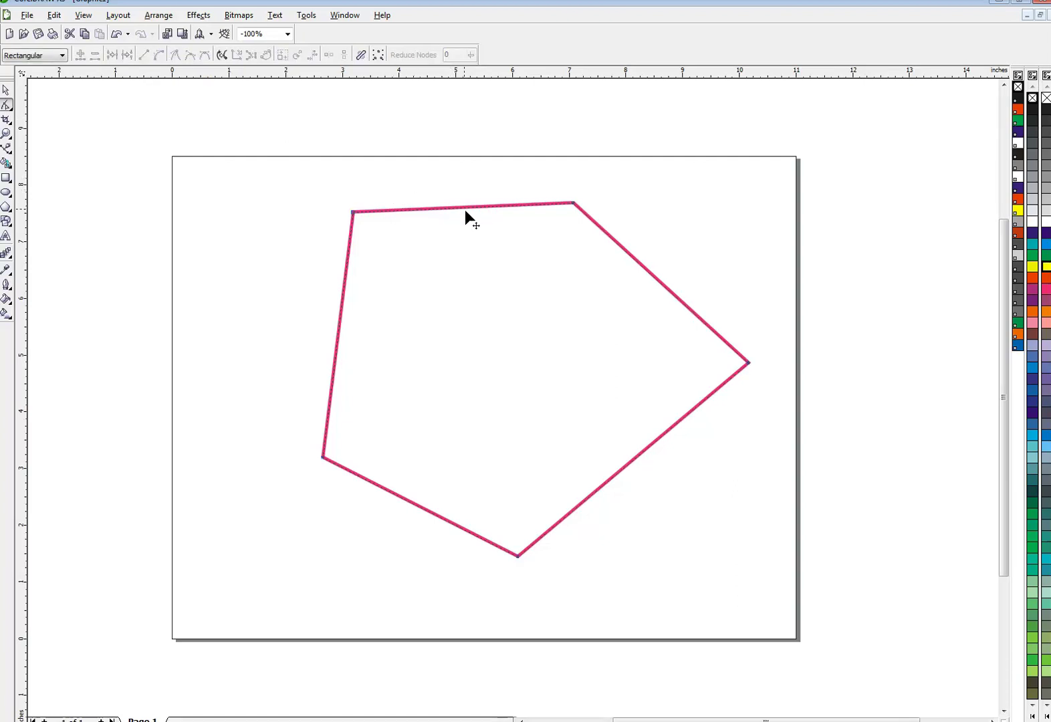
{"action": "left_click_drag", "start_coordinate": [465, 209], "coordinate": [469, 256]}
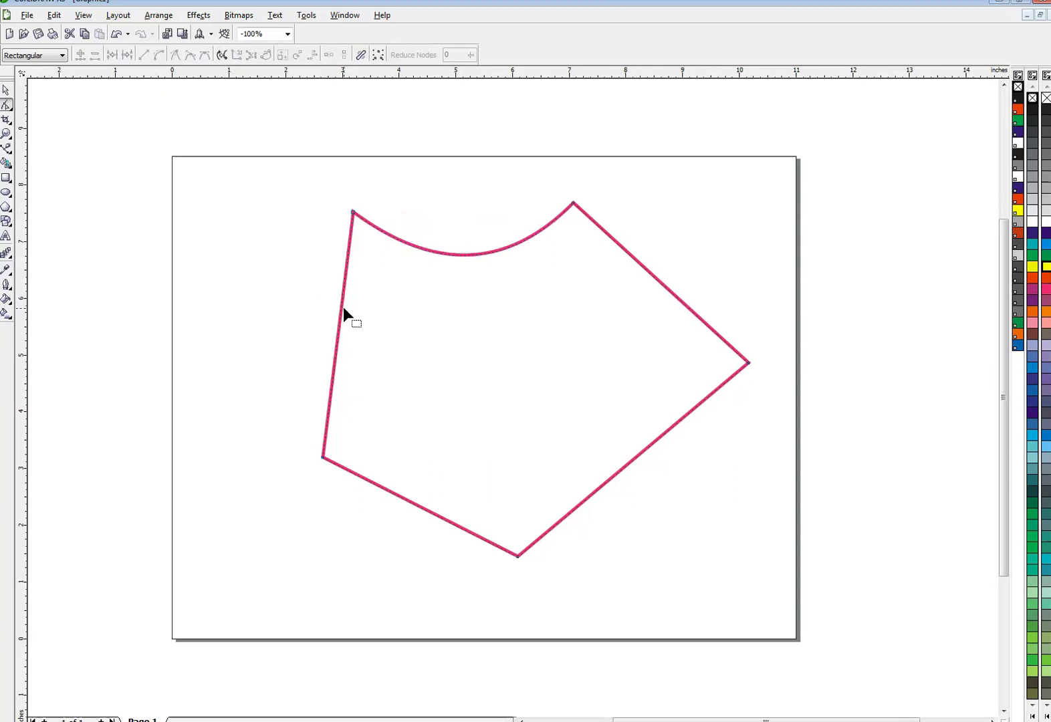
{"action": "left_click_drag", "start_coordinate": [343, 307], "coordinate": [274, 334]}
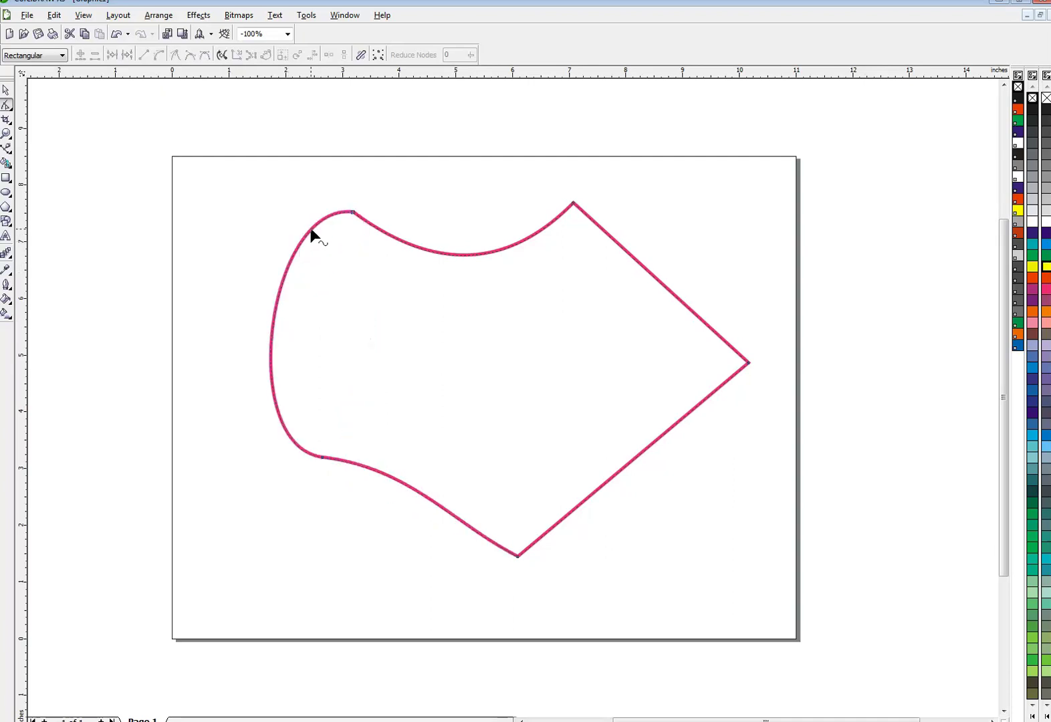
{"action": "left_click", "coordinate": [353, 214]}
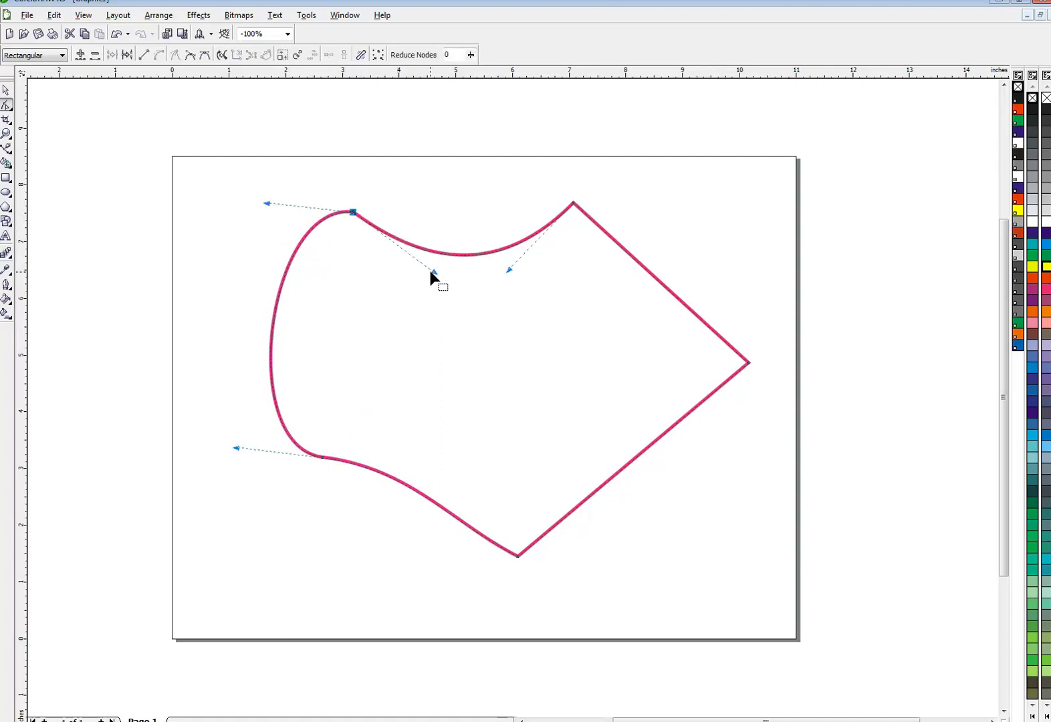
{"action": "left_click_drag", "start_coordinate": [436, 279], "coordinate": [372, 389]}
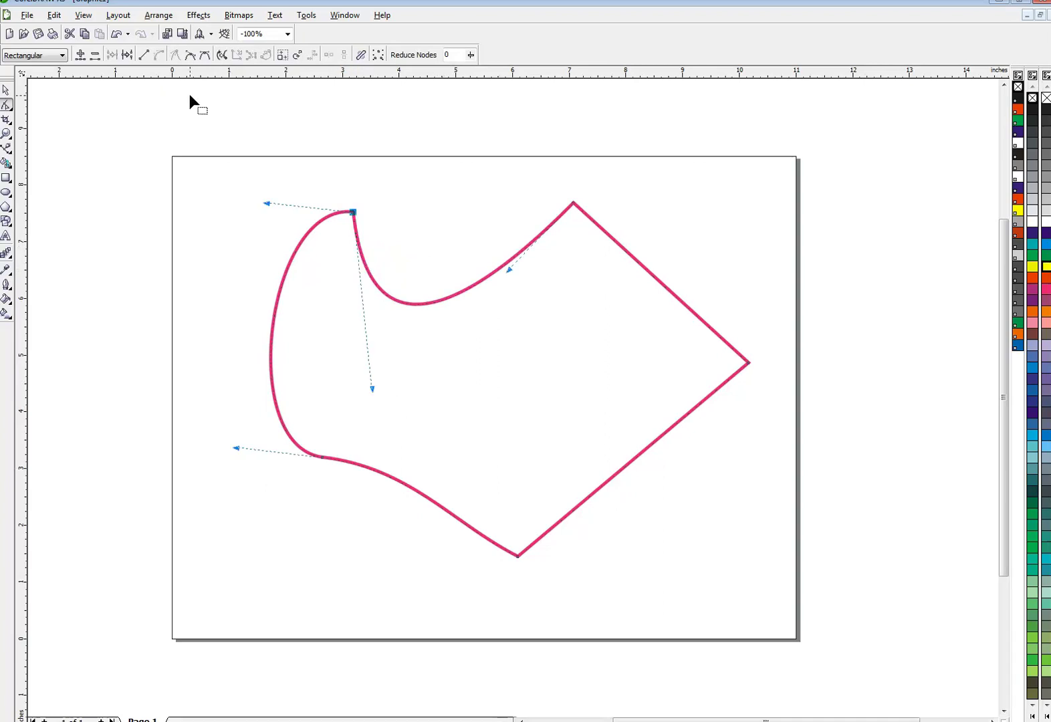
Step: Make the top-left node smooth and swing its handles to flatten and round the top edge
{"action": "left_click", "coordinate": [191, 56]}
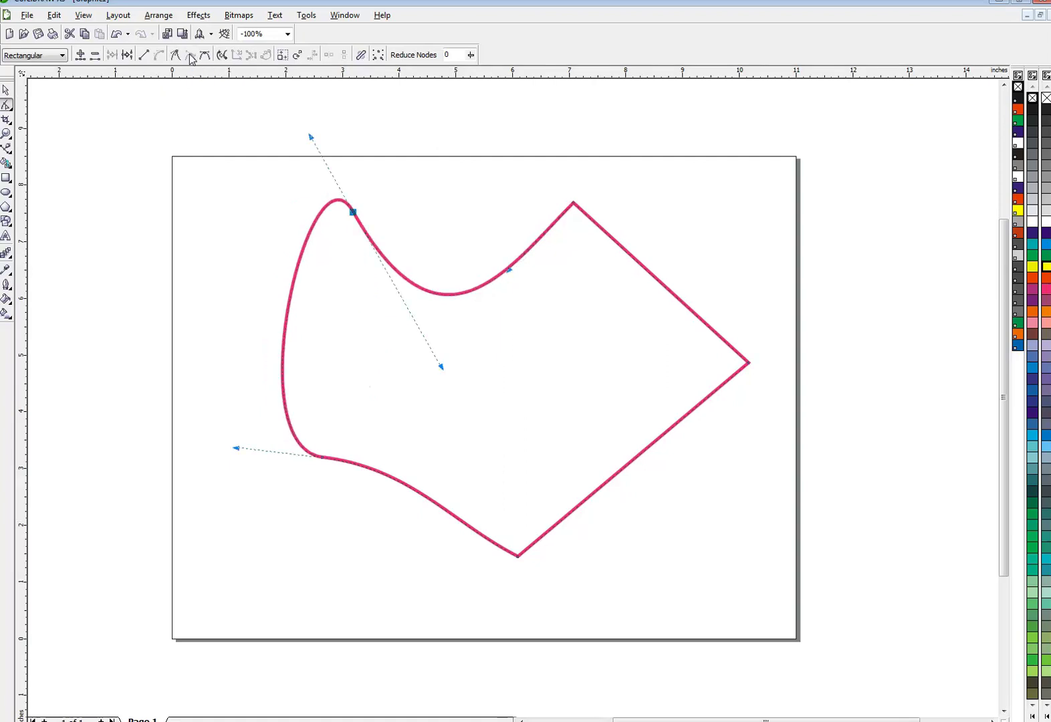
{"action": "left_click_drag", "start_coordinate": [310, 137], "coordinate": [284, 179]}
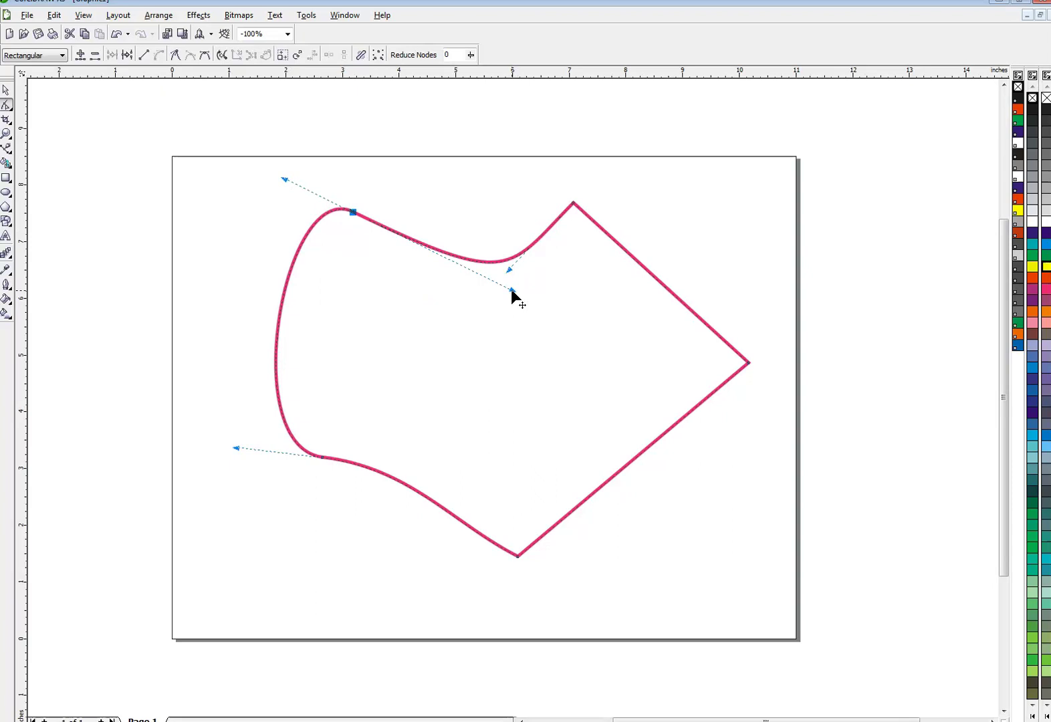
{"action": "left_click_drag", "start_coordinate": [515, 291], "coordinate": [421, 229]}
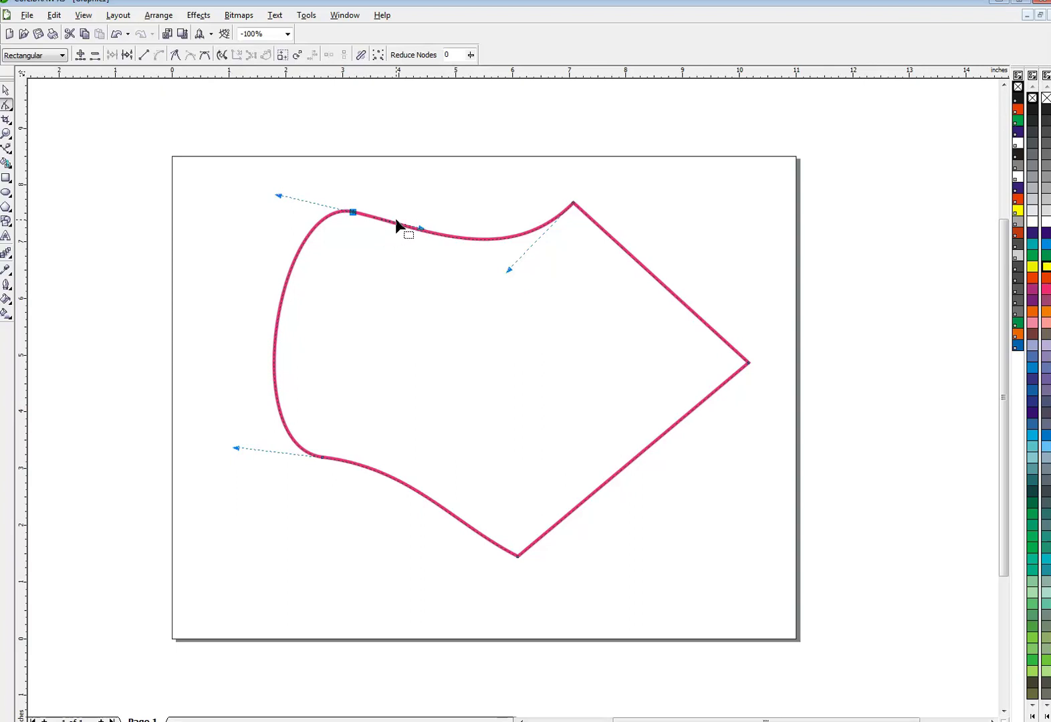
{"action": "left_click_drag", "start_coordinate": [419, 230], "coordinate": [431, 190]}
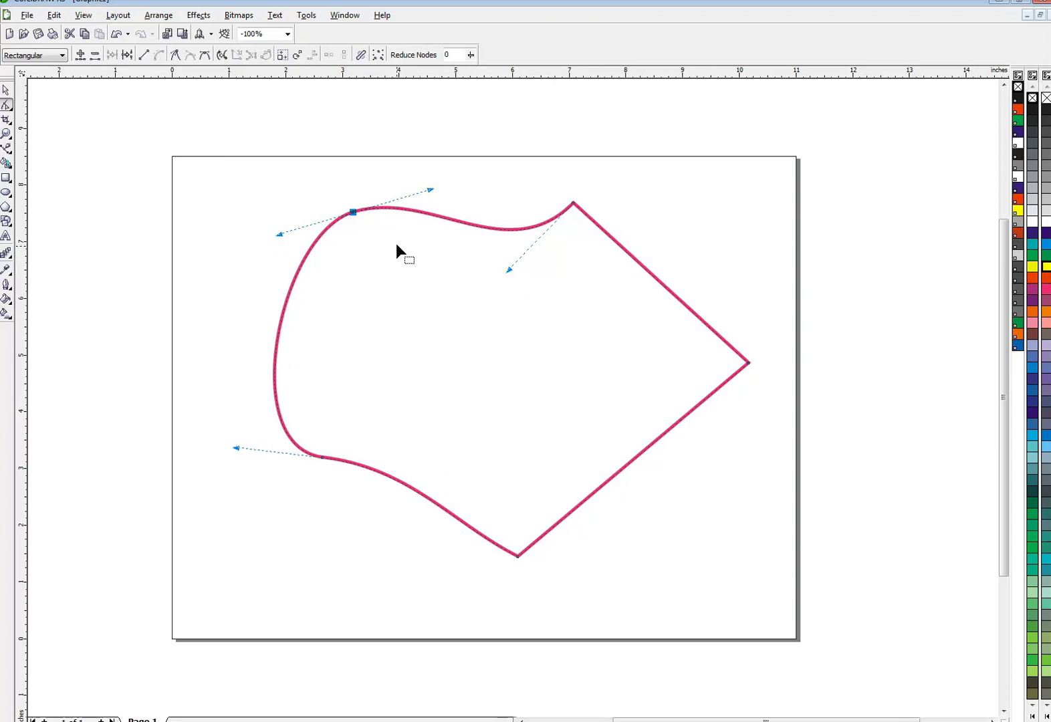
{"action": "left_click", "coordinate": [459, 296]}
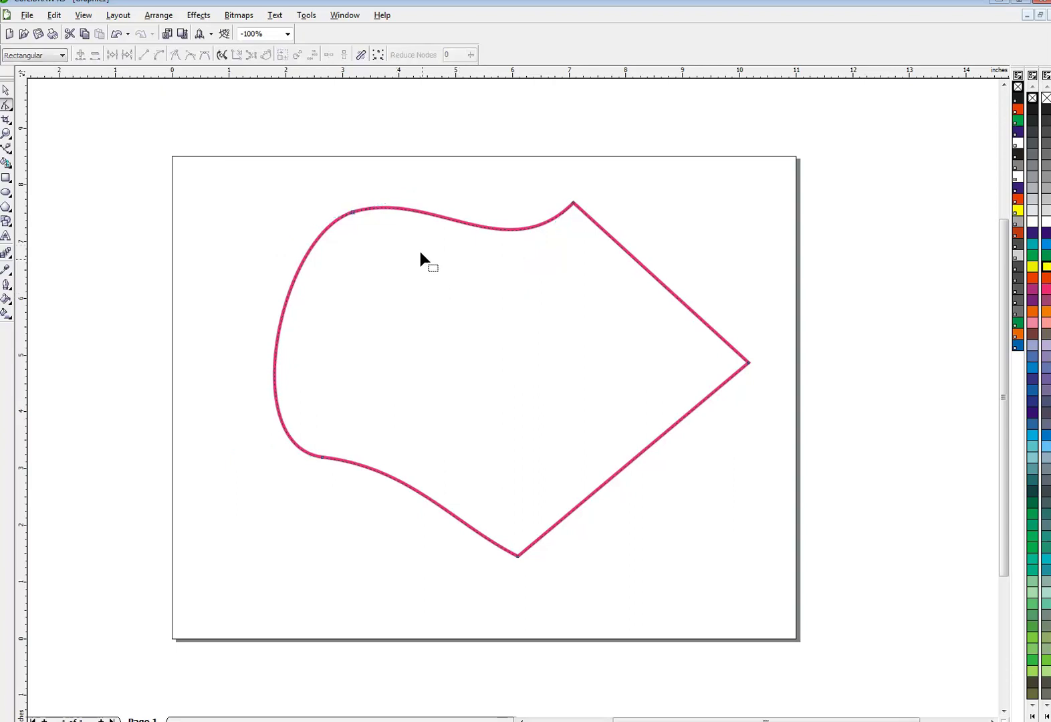
Step: Reshape the left side with the node's handle, smooth it again, and move the node lower
{"action": "left_click", "coordinate": [354, 212]}
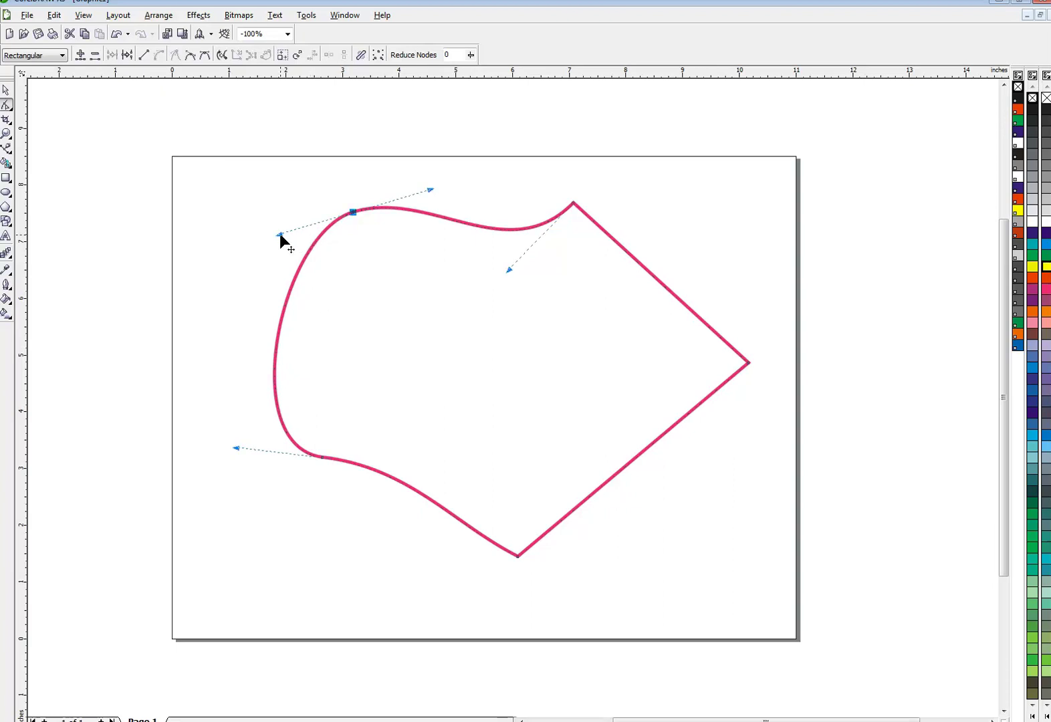
{"action": "left_click_drag", "start_coordinate": [279, 234], "coordinate": [453, 349]}
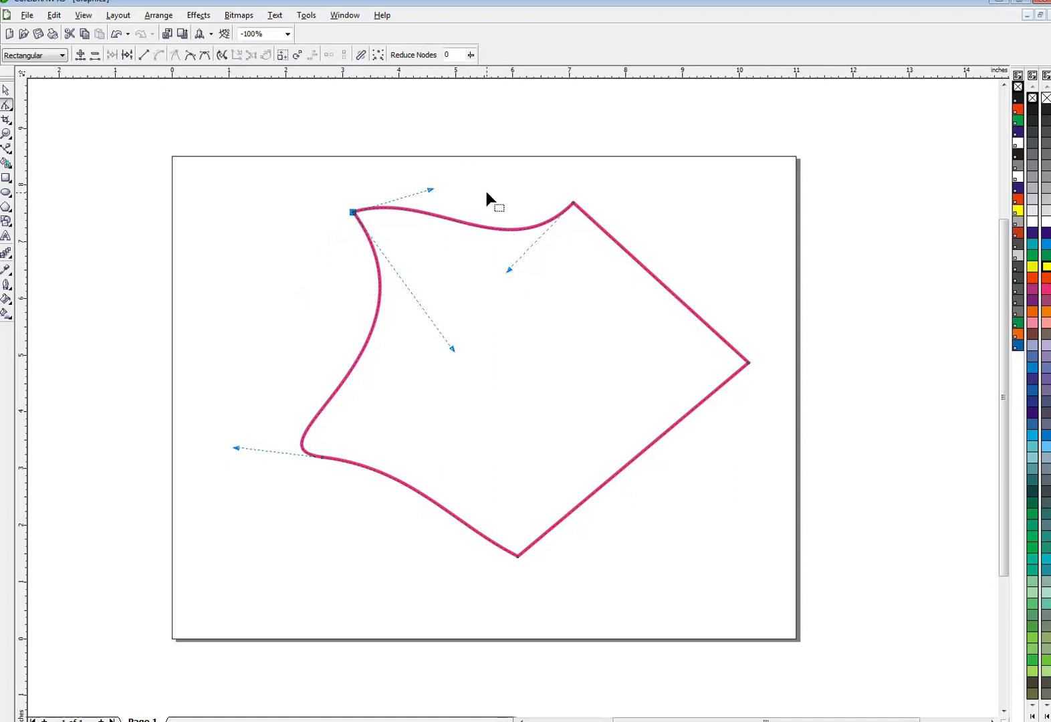
{"action": "key", "text": "s"}
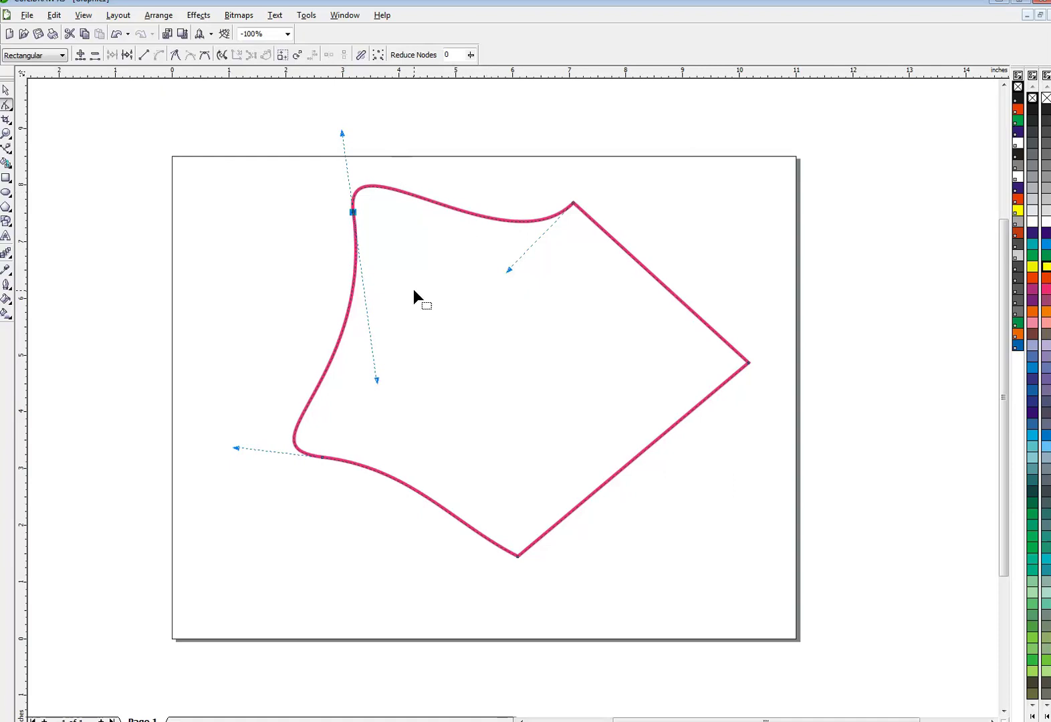
{"action": "left_click_drag", "start_coordinate": [352, 212], "coordinate": [315, 286]}
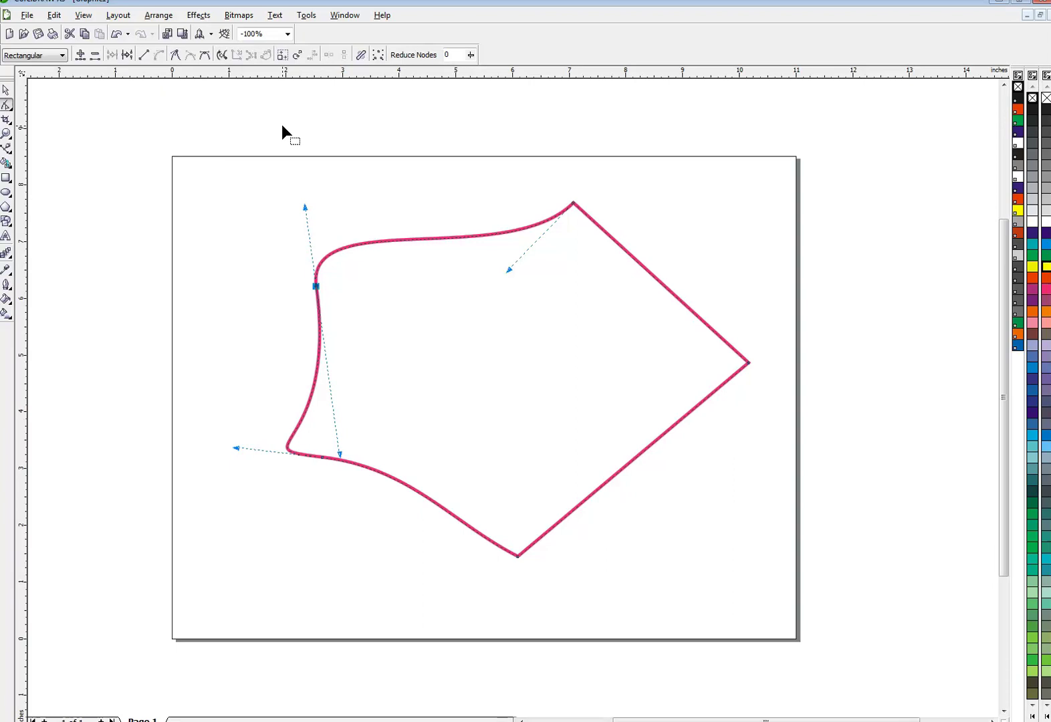
Step: Fill the shape magenta, delete its bottom-left node, and bulge the left side into a rounded curve
{"action": "left_click", "coordinate": [1045, 293]}
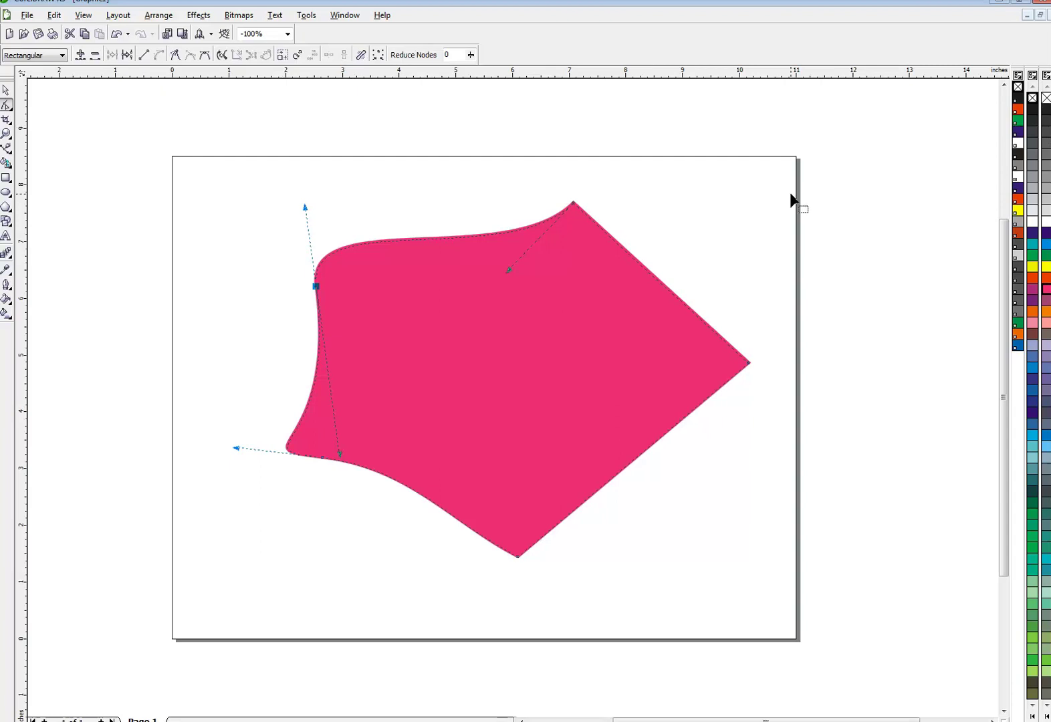
{"action": "left_click", "coordinate": [322, 458]}
{"action": "key", "text": "Delete"}
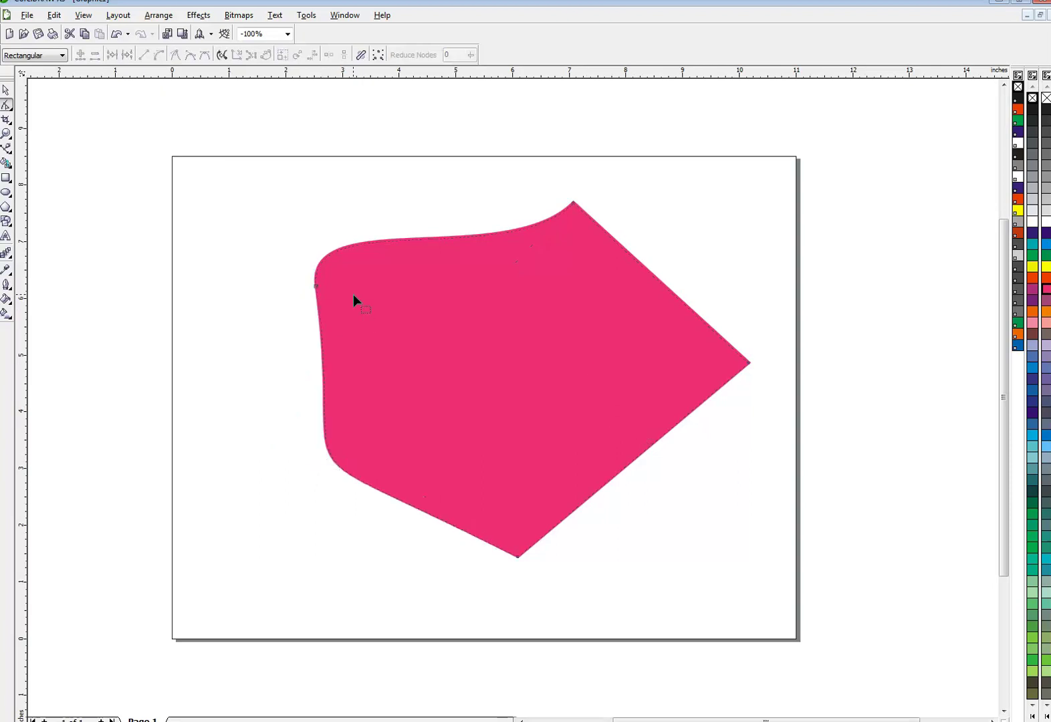
{"action": "left_click", "coordinate": [316, 287]}
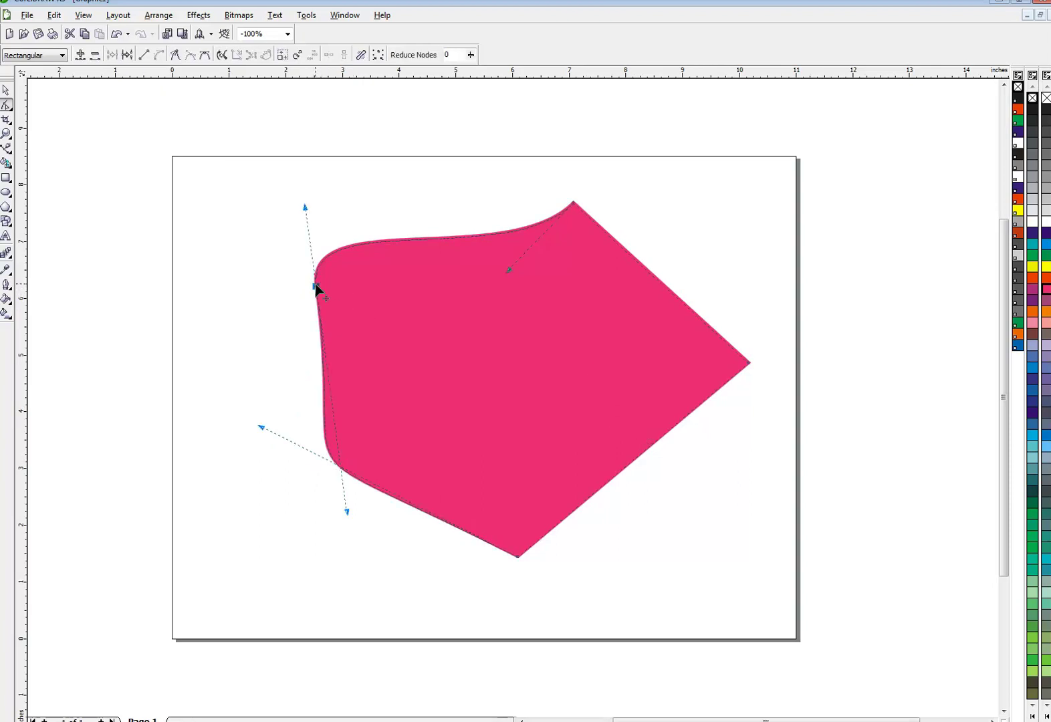
{"action": "left_click_drag", "start_coordinate": [345, 511], "coordinate": [276, 343]}
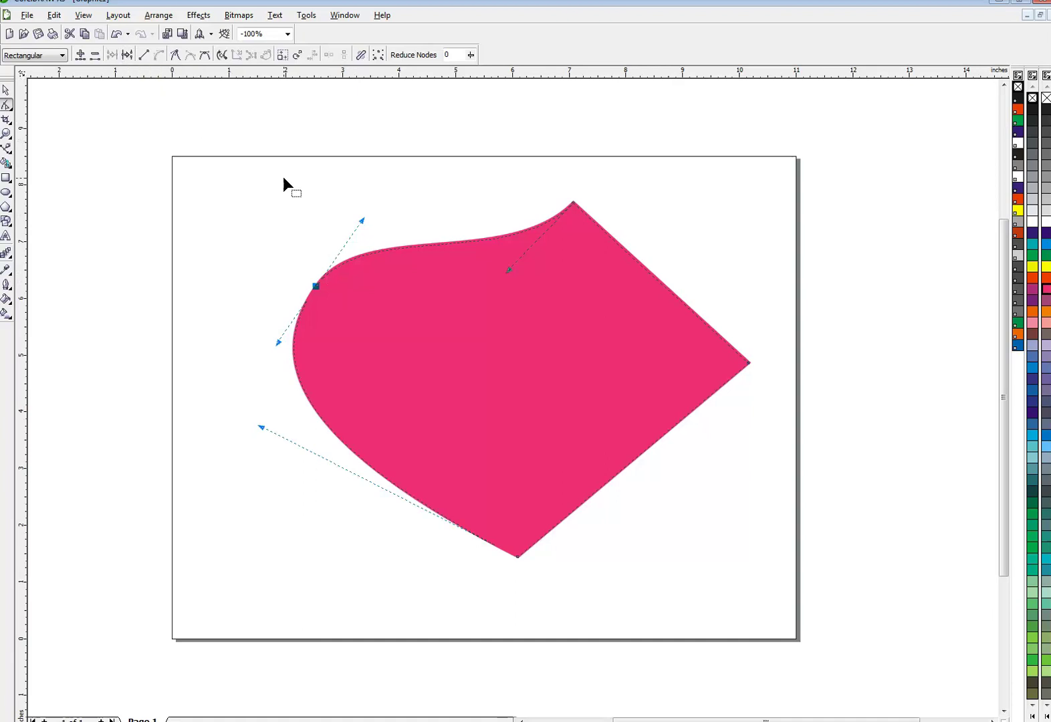
Step: Break the path at the upper-left node with Ctrl+3 and reposition the two open ends
{"action": "key", "text": "ctrl+3"}
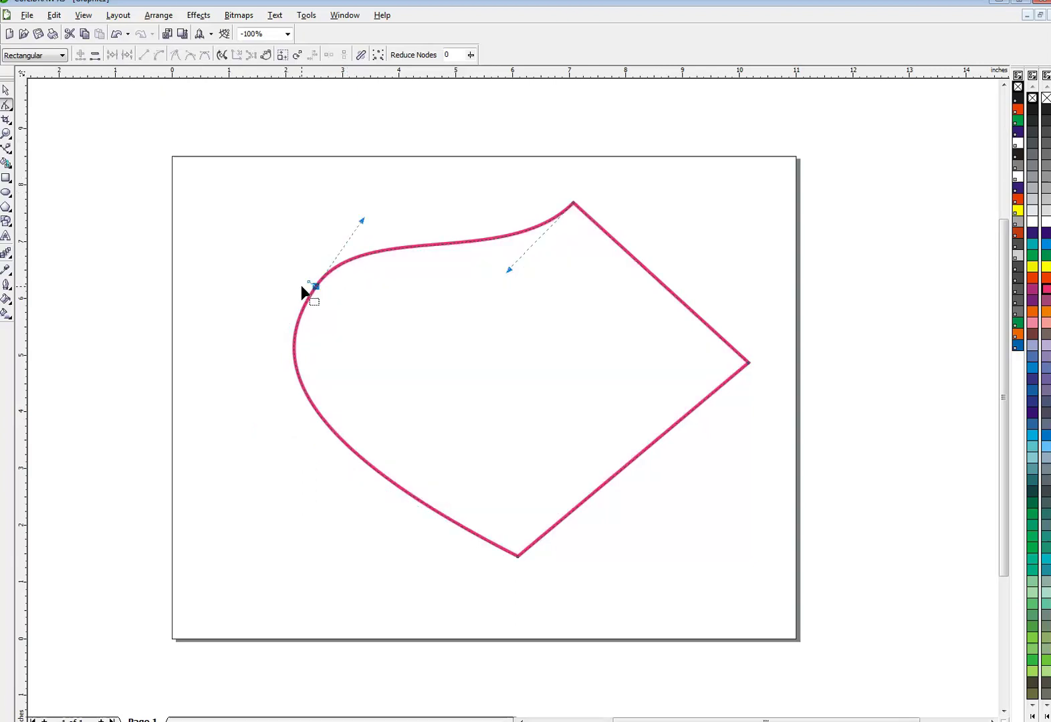
{"action": "left_click_drag", "start_coordinate": [317, 287], "coordinate": [321, 235]}
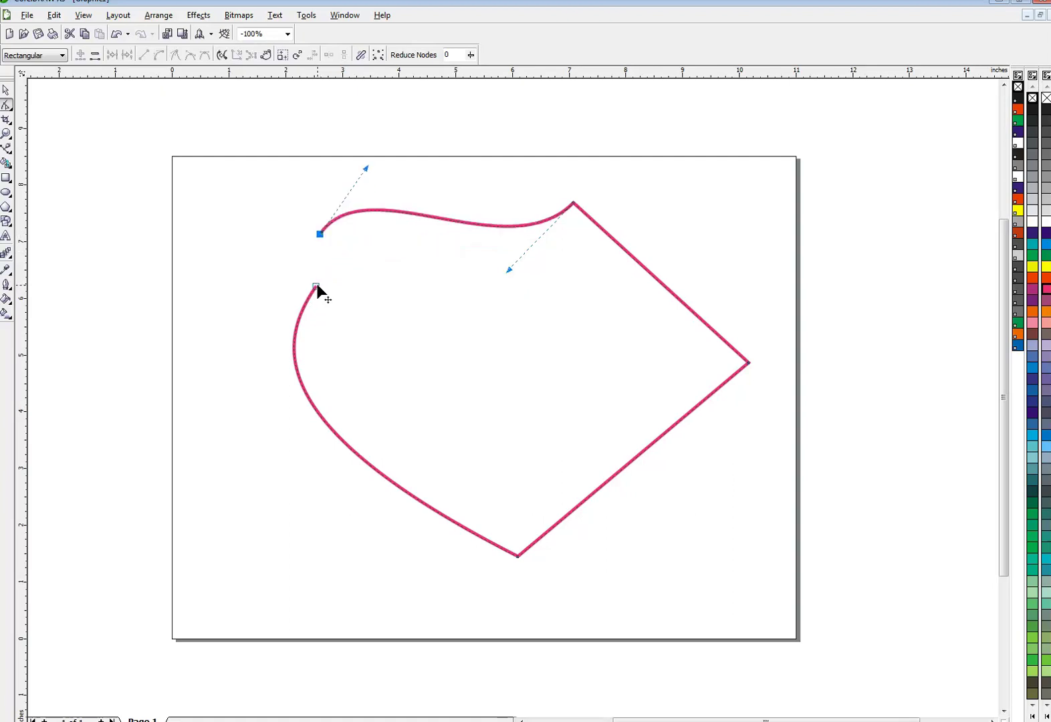
{"action": "mouse_move", "coordinate": [317, 288]}
{"action": "left_mouse_down"}
{"action": "mouse_move", "coordinate": [292, 288]}
{"action": "mouse_move", "coordinate": [323, 298]}
{"action": "left_mouse_up"}
{"action": "left_click_drag", "start_coordinate": [320, 234], "coordinate": [331, 286]}
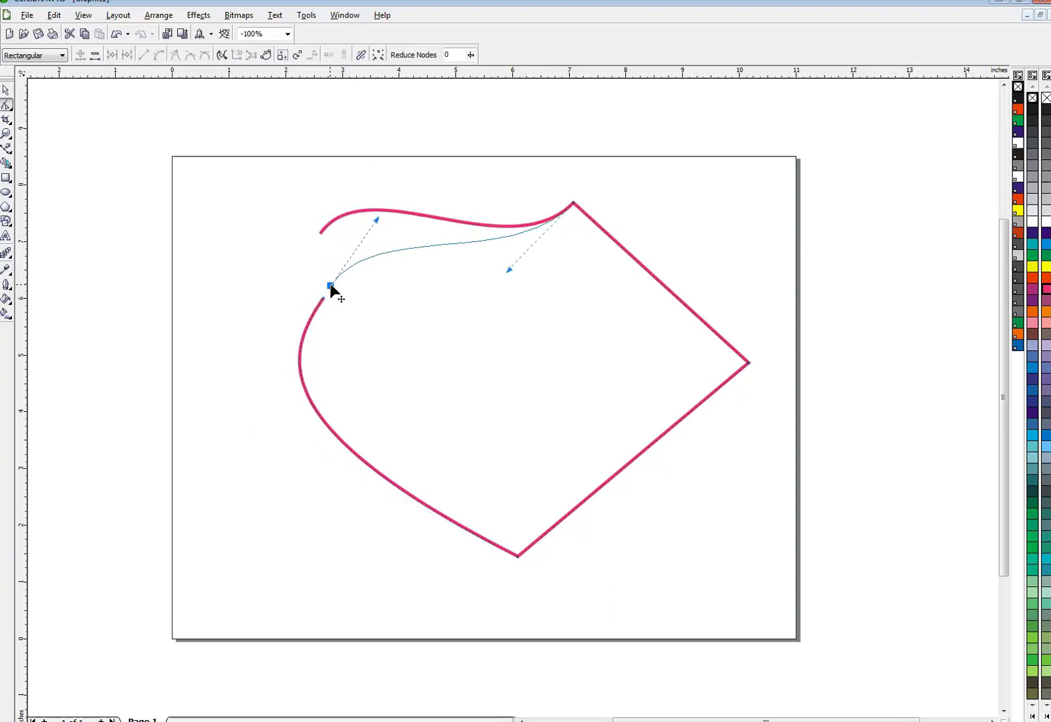
{"action": "key", "text": "Escape"}
{"action": "left_click_drag", "start_coordinate": [259, 262], "coordinate": [377, 328]}
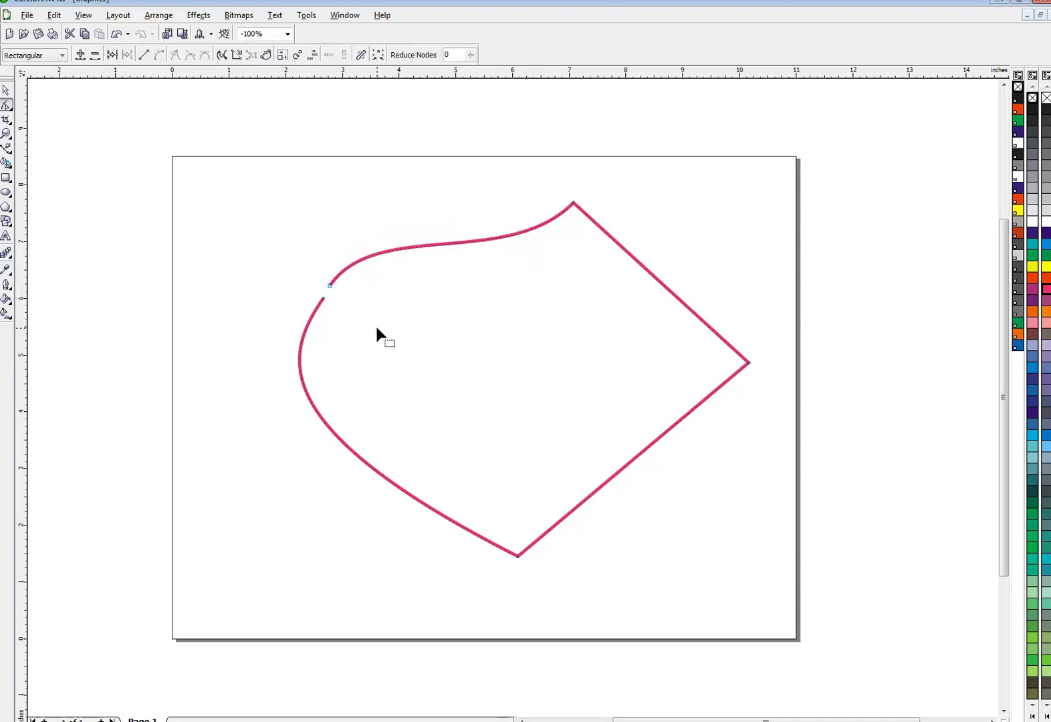
Step: Join the two end nodes with Ctrl+2 to close the shape again
{"action": "left_click_drag", "start_coordinate": [284, 272], "coordinate": [395, 342]}
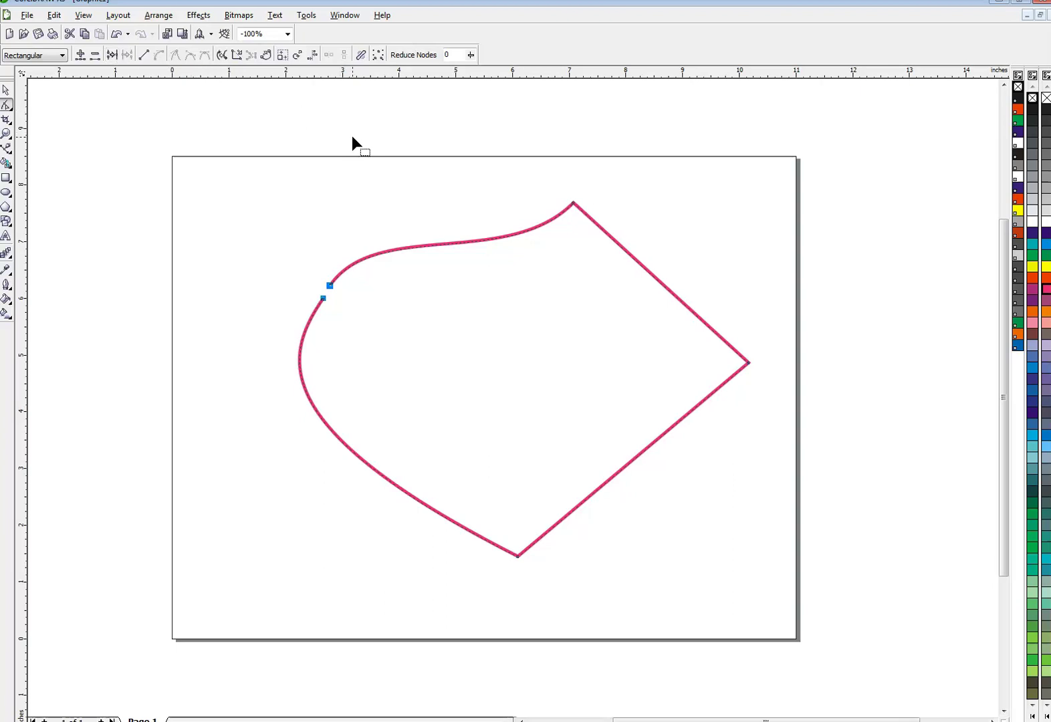
{"action": "key", "text": "ctrl+2"}
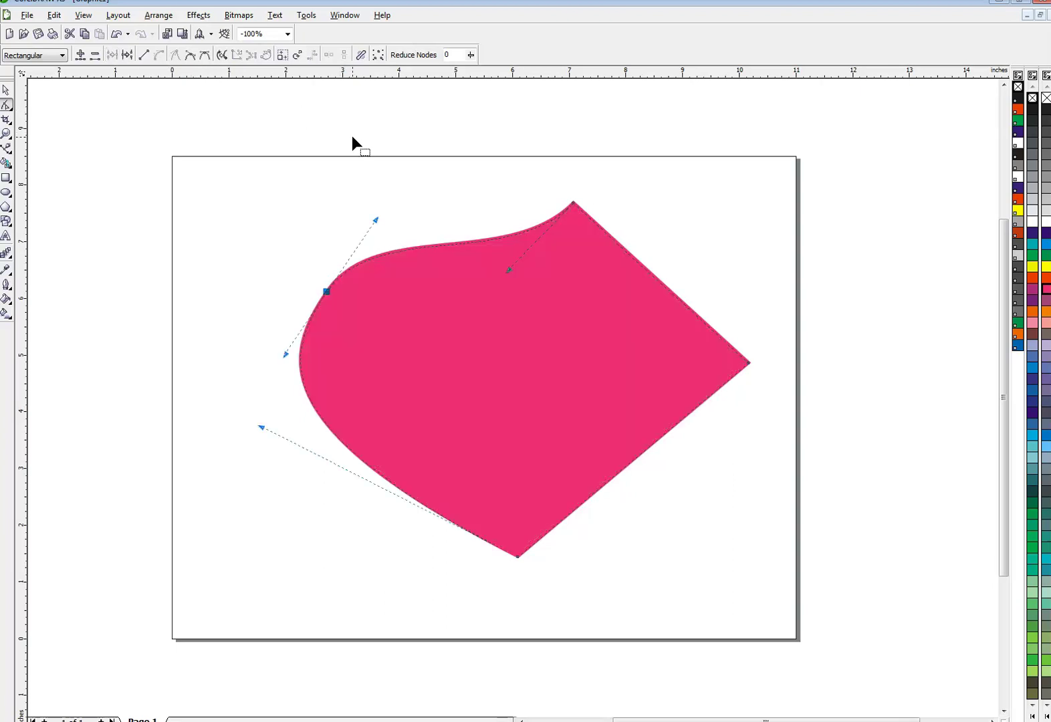
{"action": "left_click", "coordinate": [7, 92]}
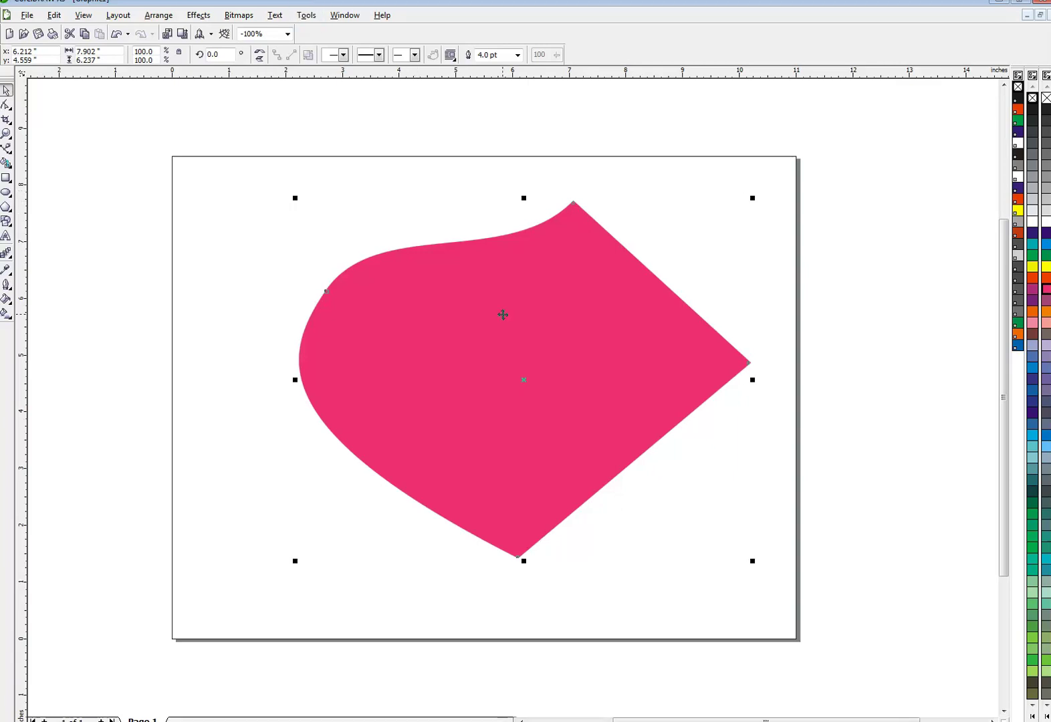
Step: Delete the pink shape and set Bookman Black SSi as the default artistic text font
{"action": "key", "text": "Delete"}
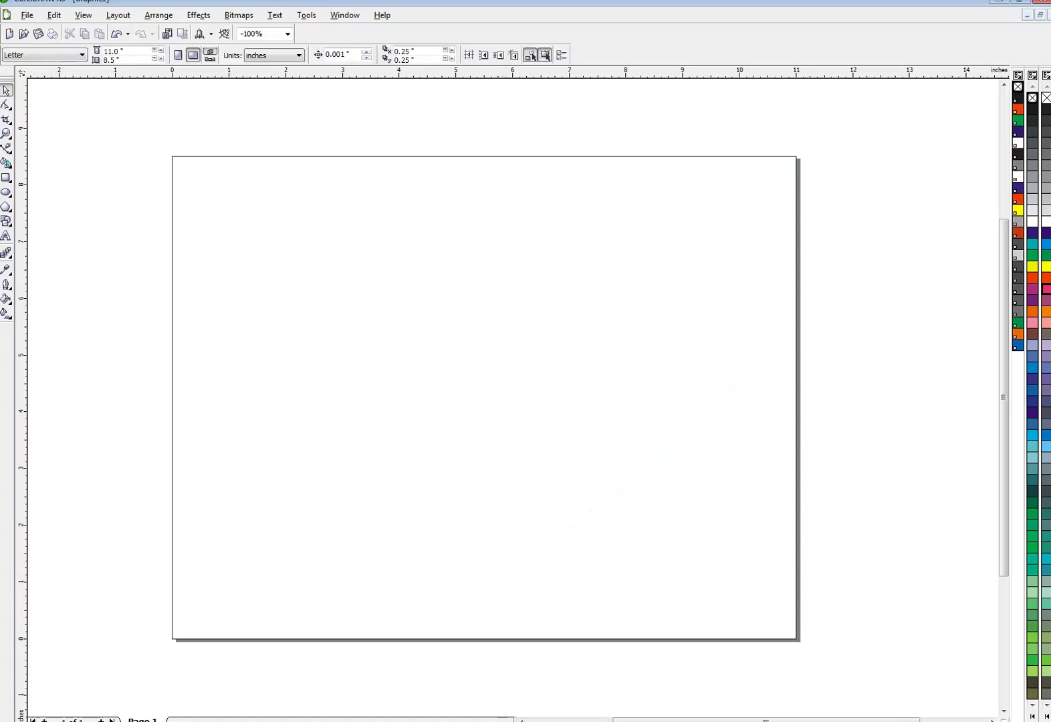
{"action": "left_click", "coordinate": [7, 238]}
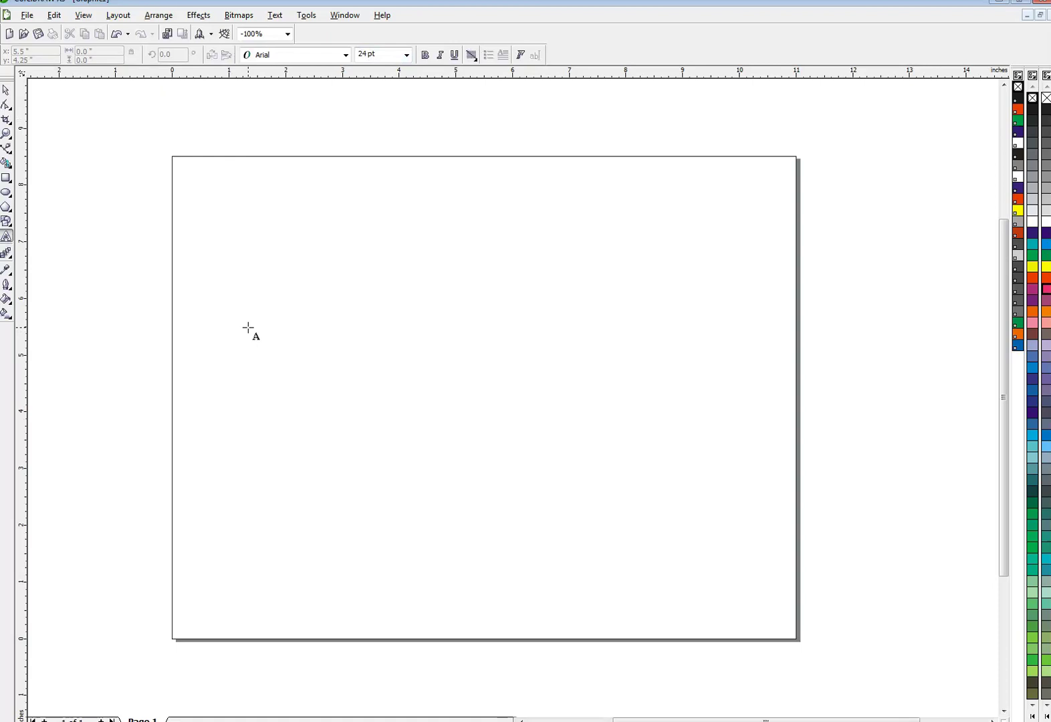
{"action": "left_click", "coordinate": [346, 56]}
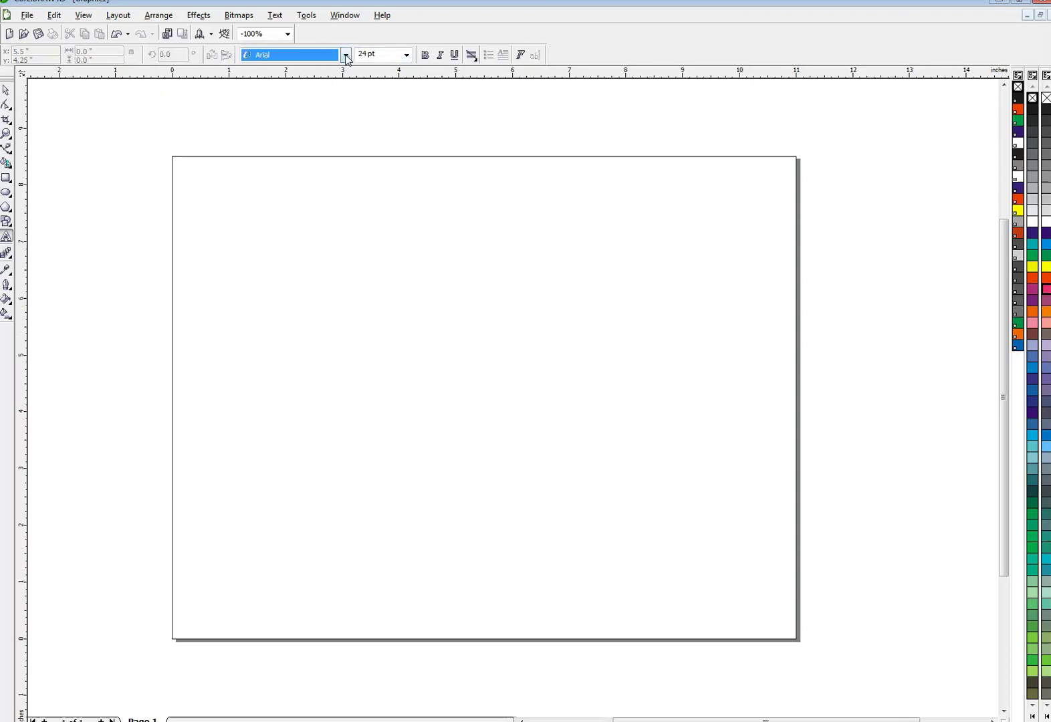
{"action": "left_click", "coordinate": [347, 56]}
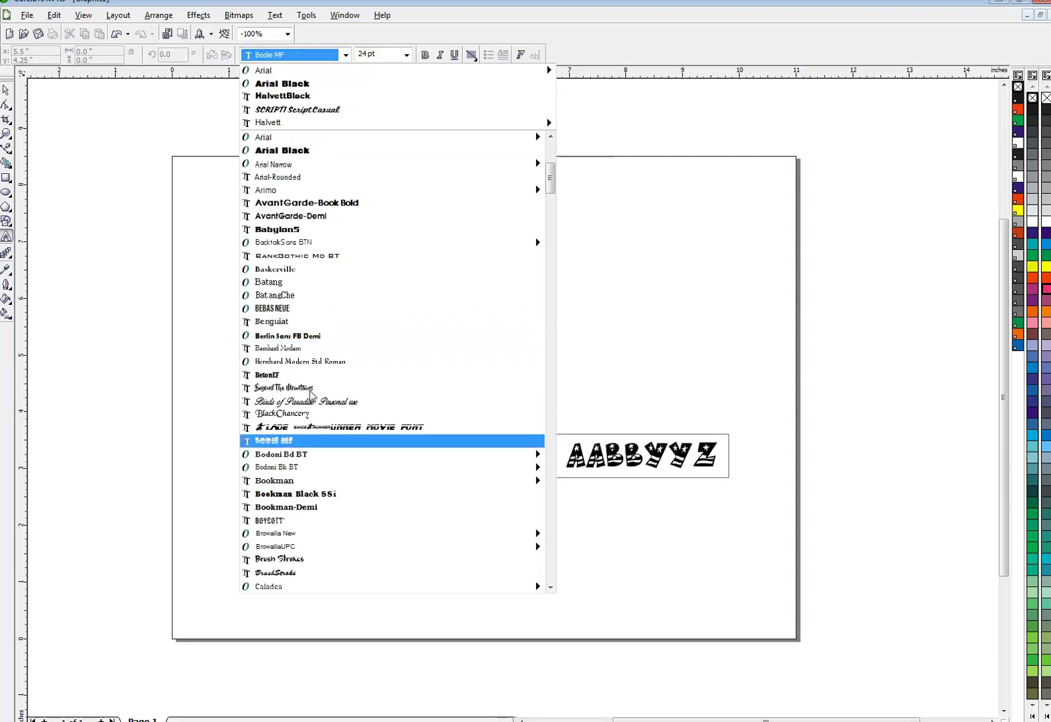
{"action": "left_click", "coordinate": [296, 494]}
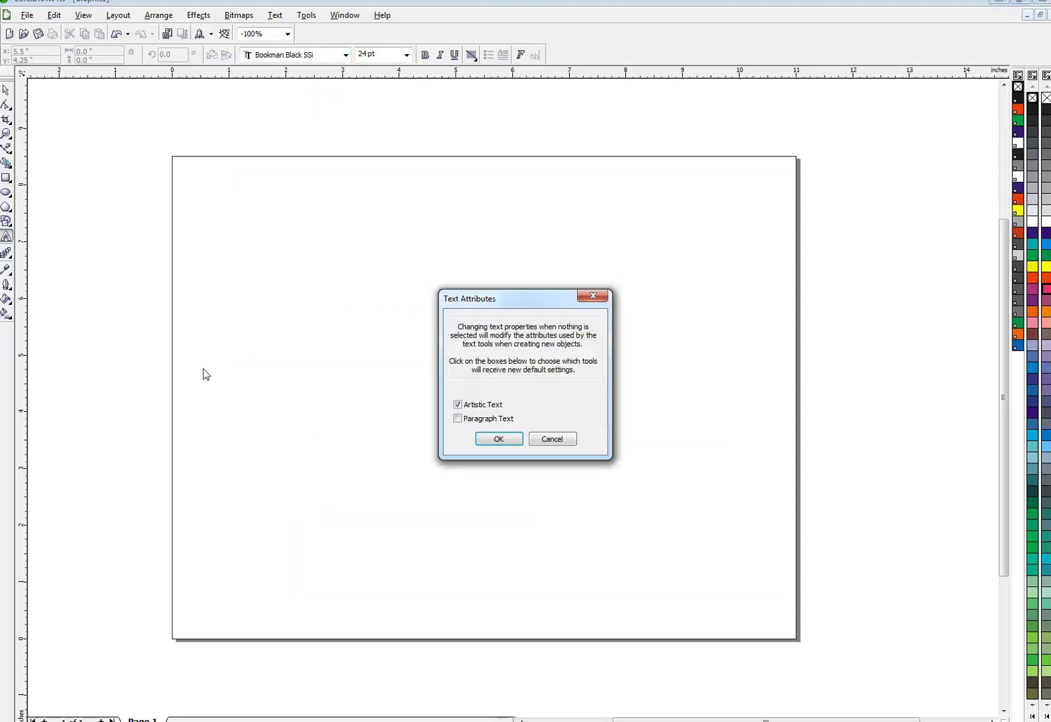
{"action": "left_click", "coordinate": [502, 439]}
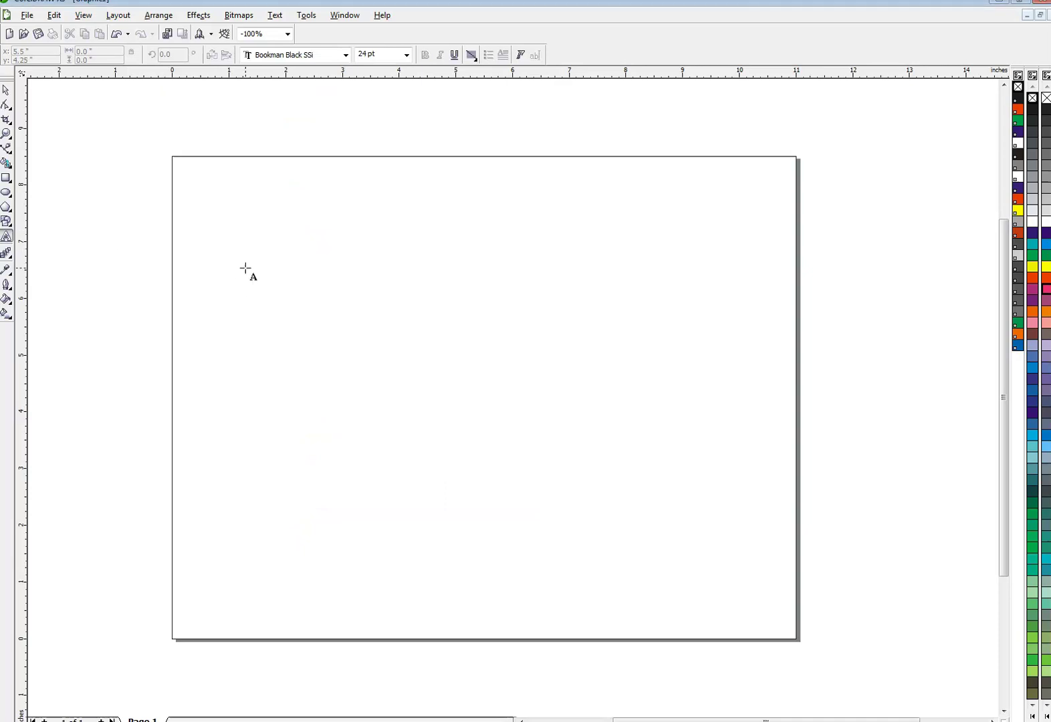
Step: Type artistic text 'BBBBBBBBB', 'TTTTTTTCCCCCCCC' and 'KKKKK' at upper left, then select it
{"action": "left_click", "coordinate": [245, 266]}
{"action": "type", "text": "BBBBBBBBB"}
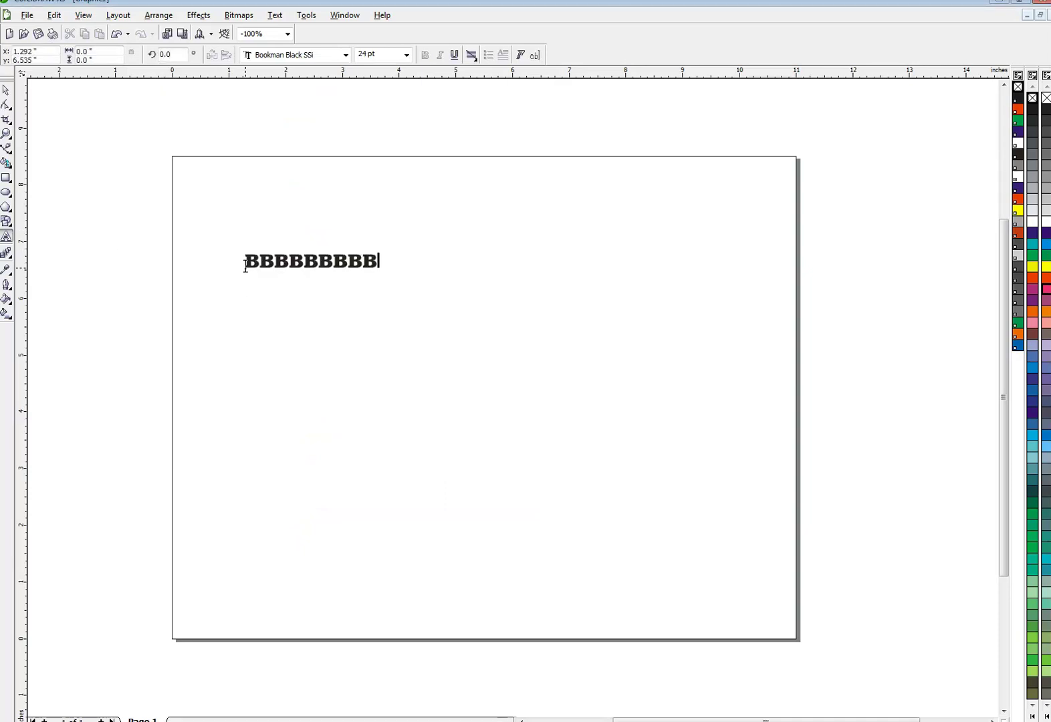
{"action": "key", "text": "Escape"}
{"action": "type", "text": "TTTTTTTCCCCCCCC"}
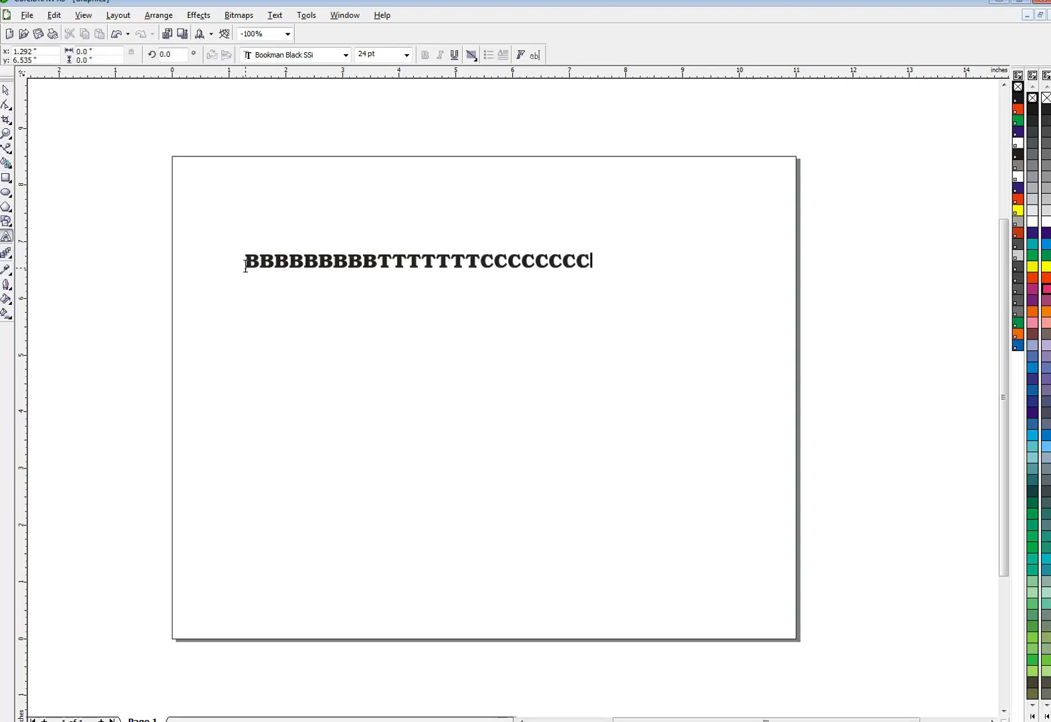
{"action": "key", "text": "Escape"}
{"action": "type", "text": "KKKKK"}
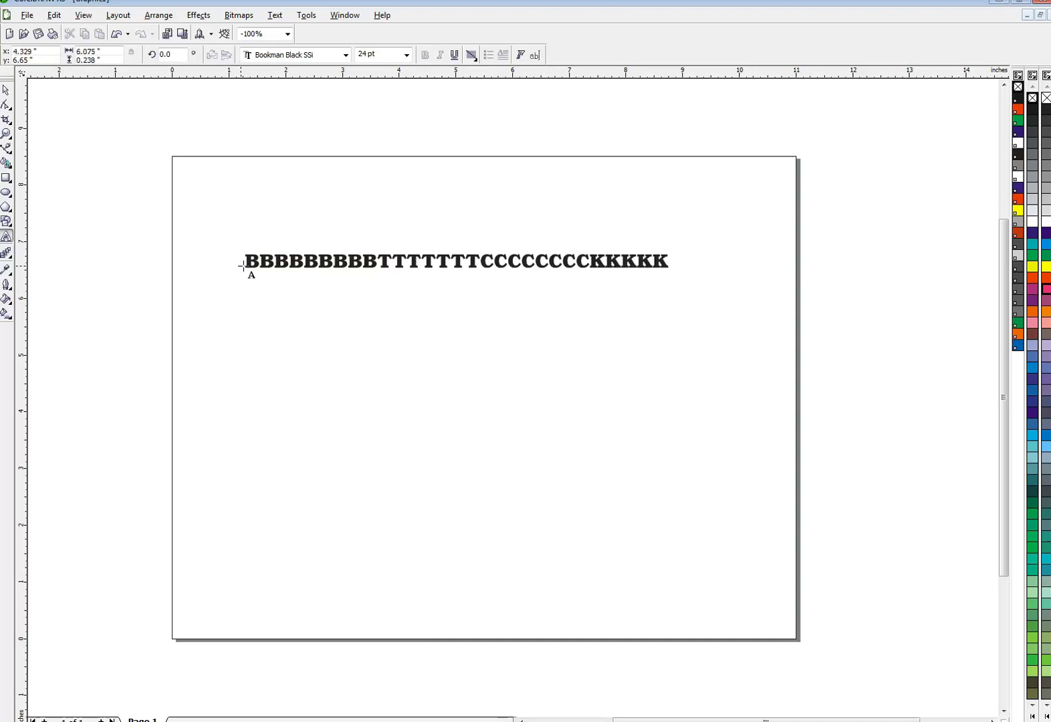
{"action": "key", "text": "Escape"}
{"action": "left_click", "coordinate": [6, 89]}
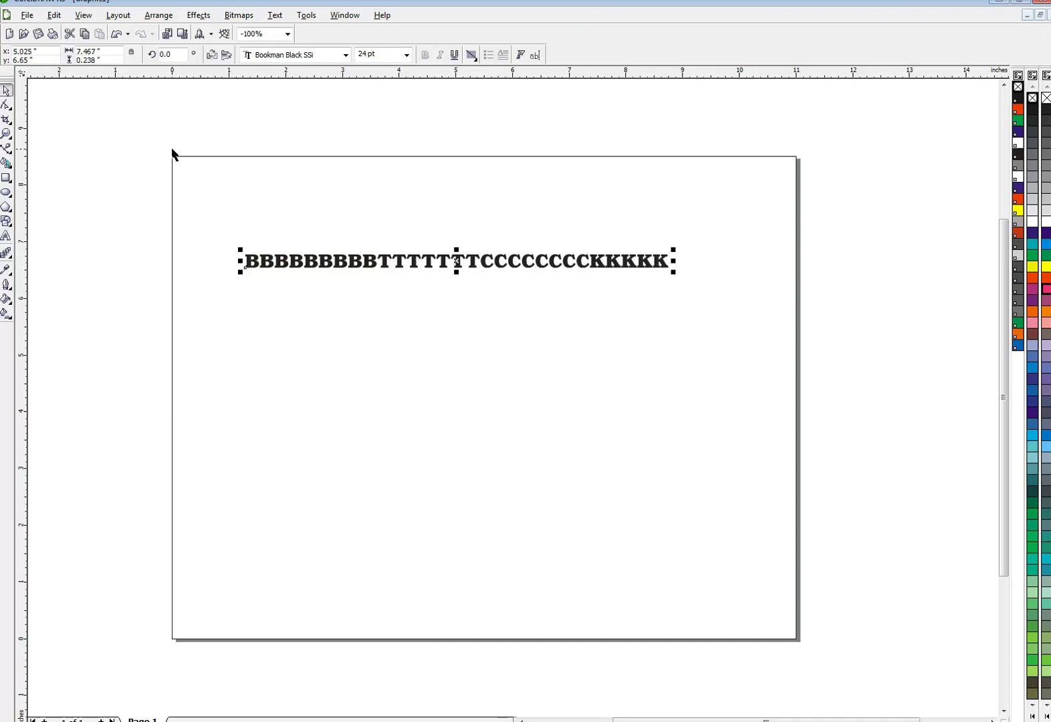
{"action": "left_click", "coordinate": [466, 237]}
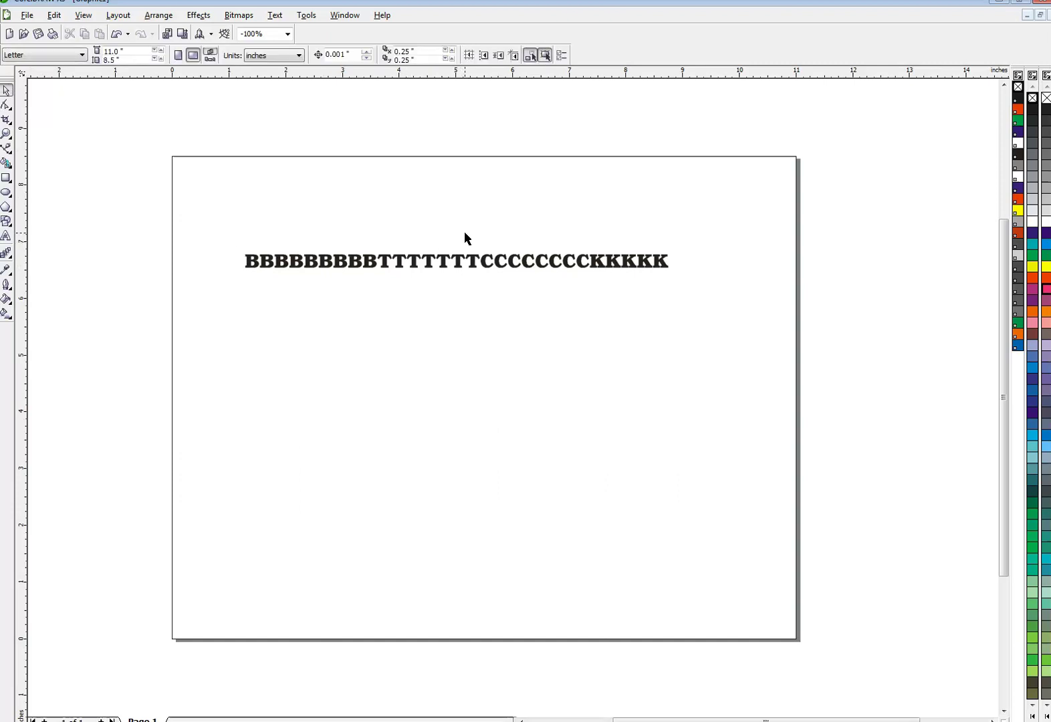
{"action": "left_click", "coordinate": [447, 265]}
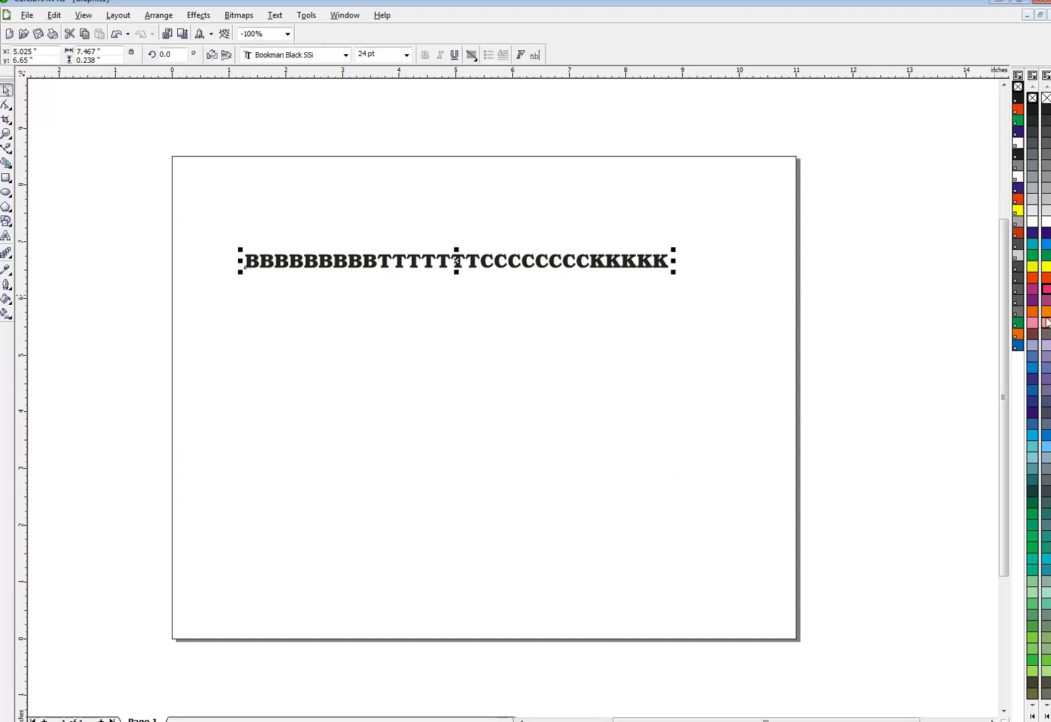
Step: Fill the text red, then stretch and skew it and undo those transforms with Ctrl+Z
{"action": "left_click", "coordinate": [1047, 278]}
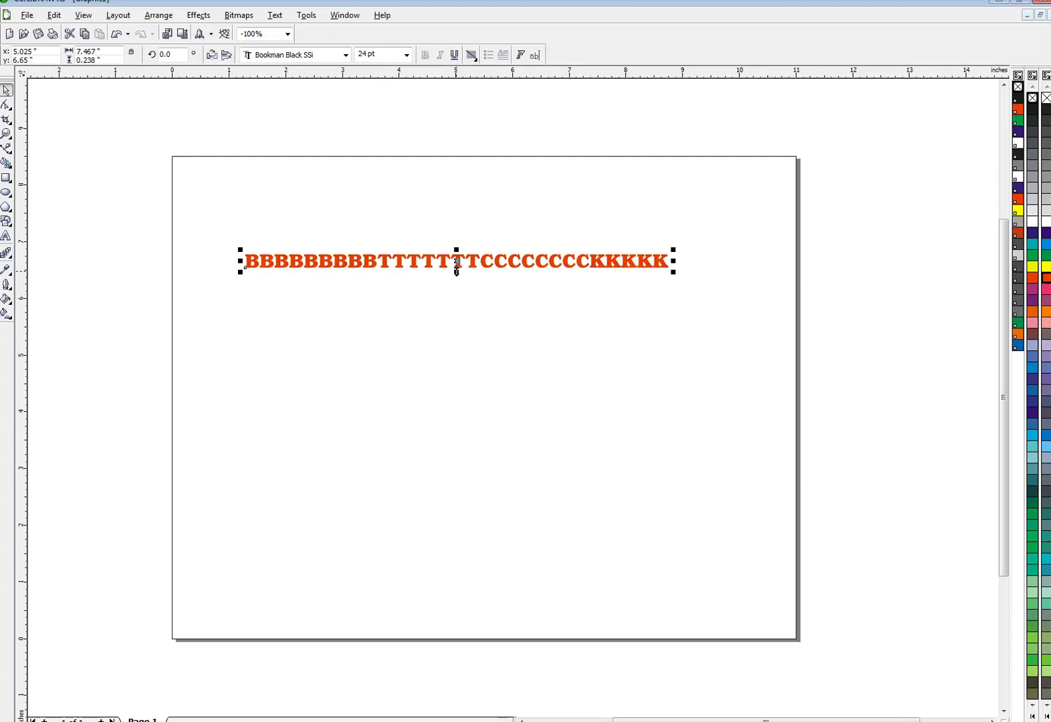
{"action": "left_click_drag", "start_coordinate": [457, 269], "coordinate": [457, 341]}
{"action": "left_click_drag", "start_coordinate": [676, 295], "coordinate": [721, 295]}
{"action": "left_click", "coordinate": [481, 281]}
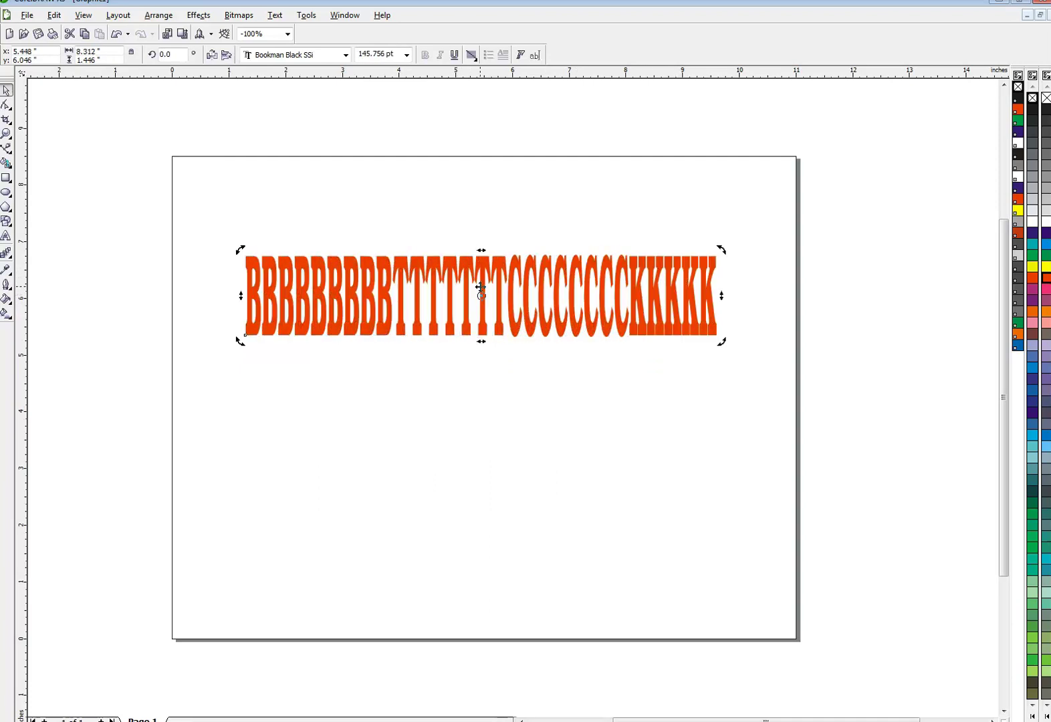
{"action": "left_click_drag", "start_coordinate": [481, 250], "coordinate": [526, 249]}
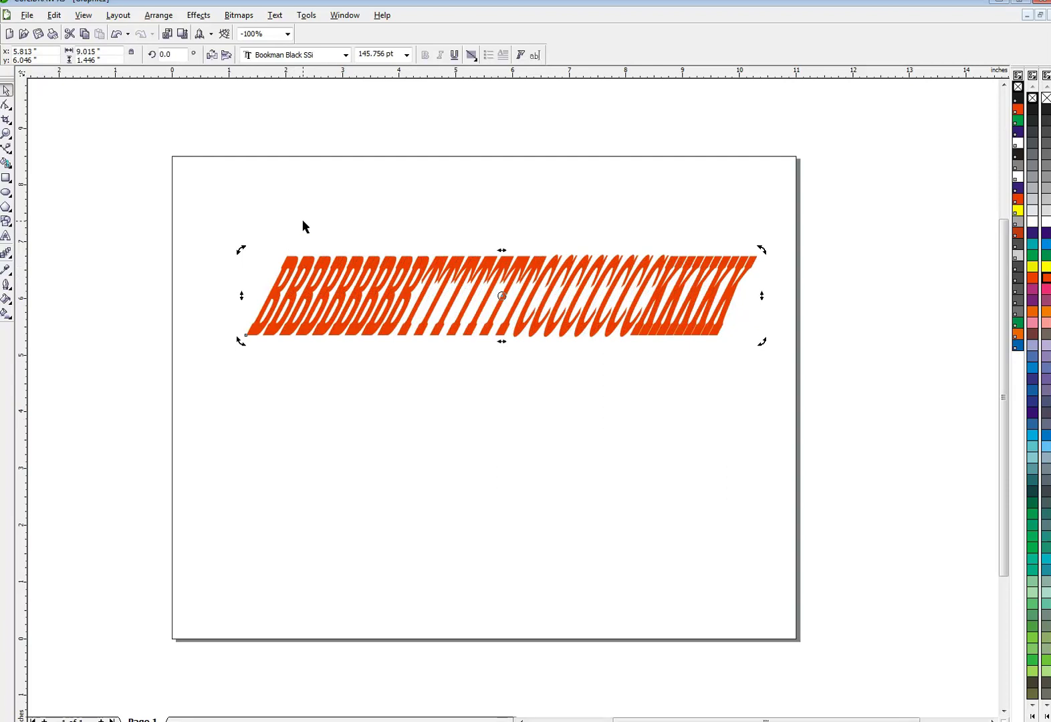
{"action": "key", "text": "ctrl+z"}
{"action": "key", "text": "ctrl+z"}
{"action": "key", "text": "ctrl+z"}
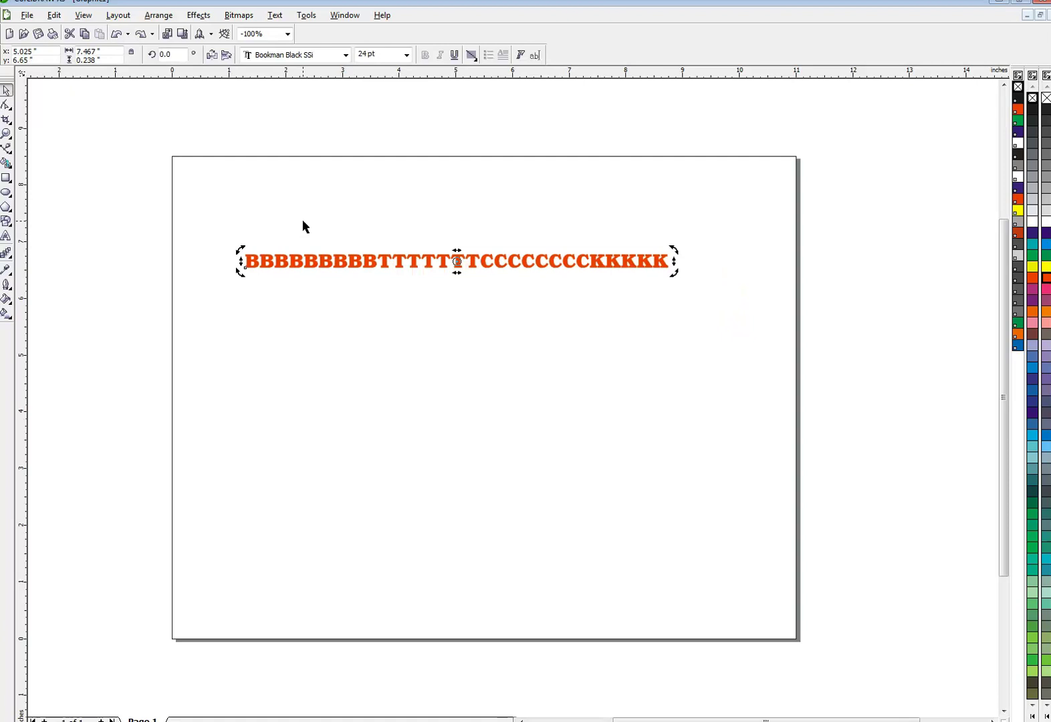
Step: Move the text up and narrow its frame to about 3.8 inches so the letters wrap onto two lines
{"action": "key", "text": "ctrl+z"}
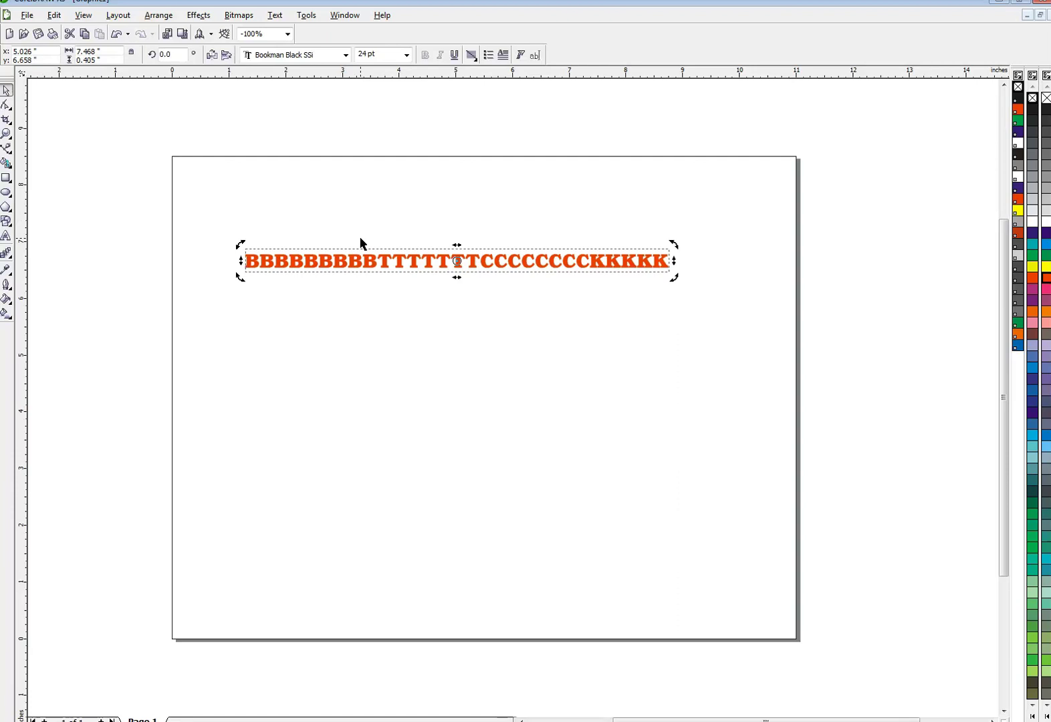
{"action": "left_click", "coordinate": [517, 299]}
{"action": "left_click_drag", "start_coordinate": [509, 265], "coordinate": [467, 333]}
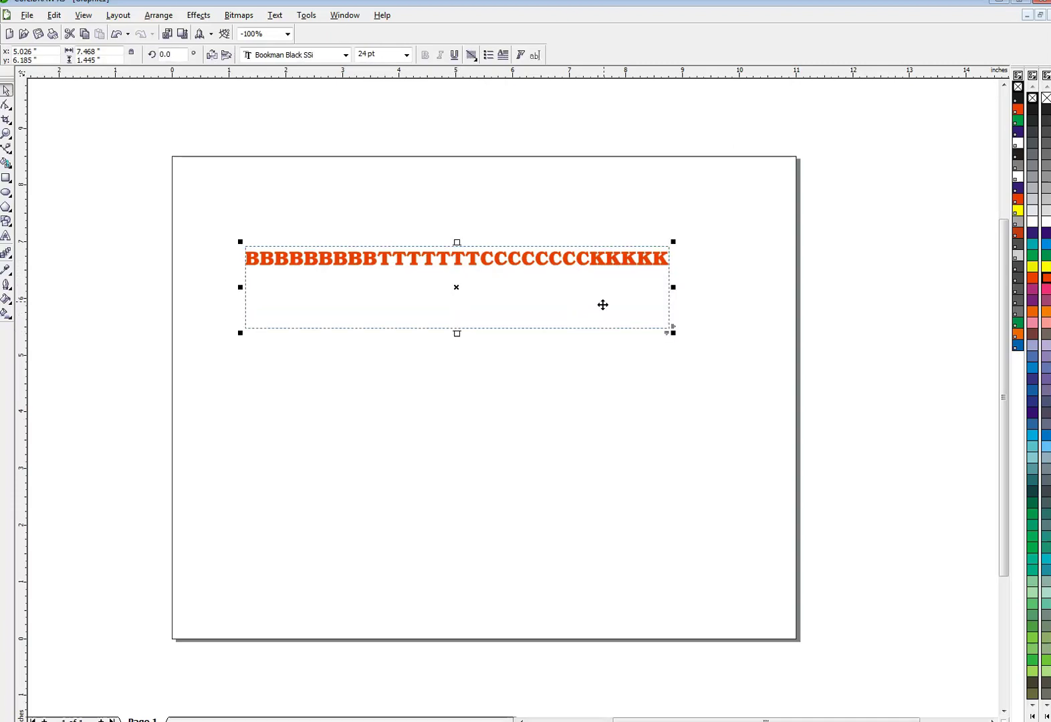
{"action": "left_click_drag", "start_coordinate": [677, 289], "coordinate": [516, 287]}
{"action": "left_click_drag", "start_coordinate": [379, 332], "coordinate": [379, 357]}
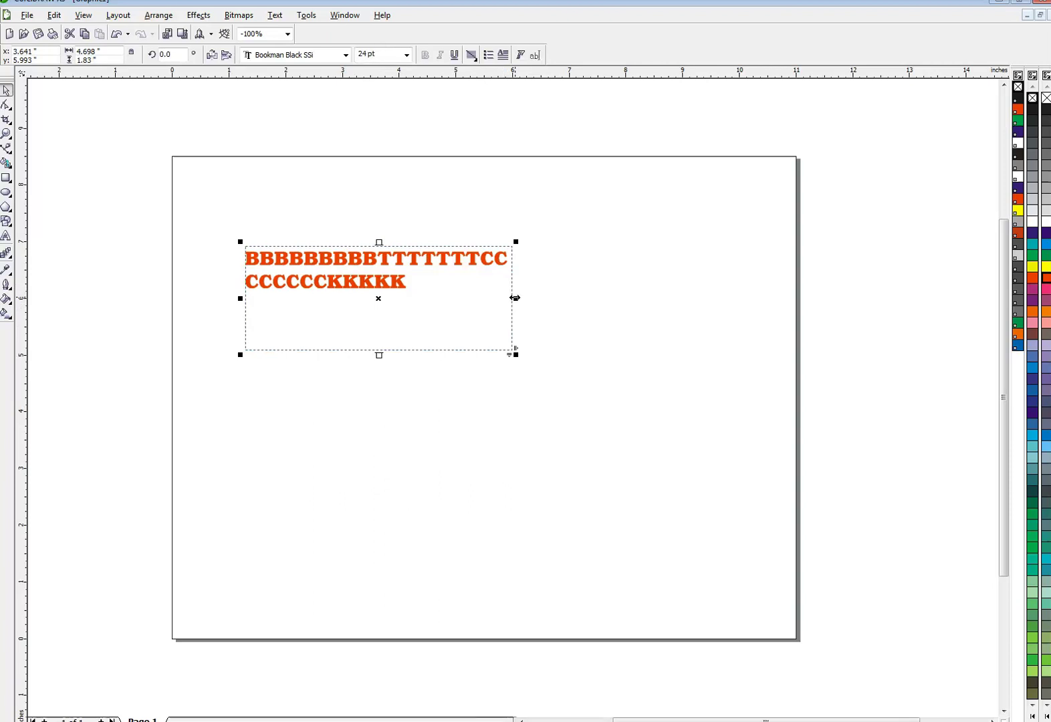
{"action": "left_click_drag", "start_coordinate": [515, 298], "coordinate": [463, 302]}
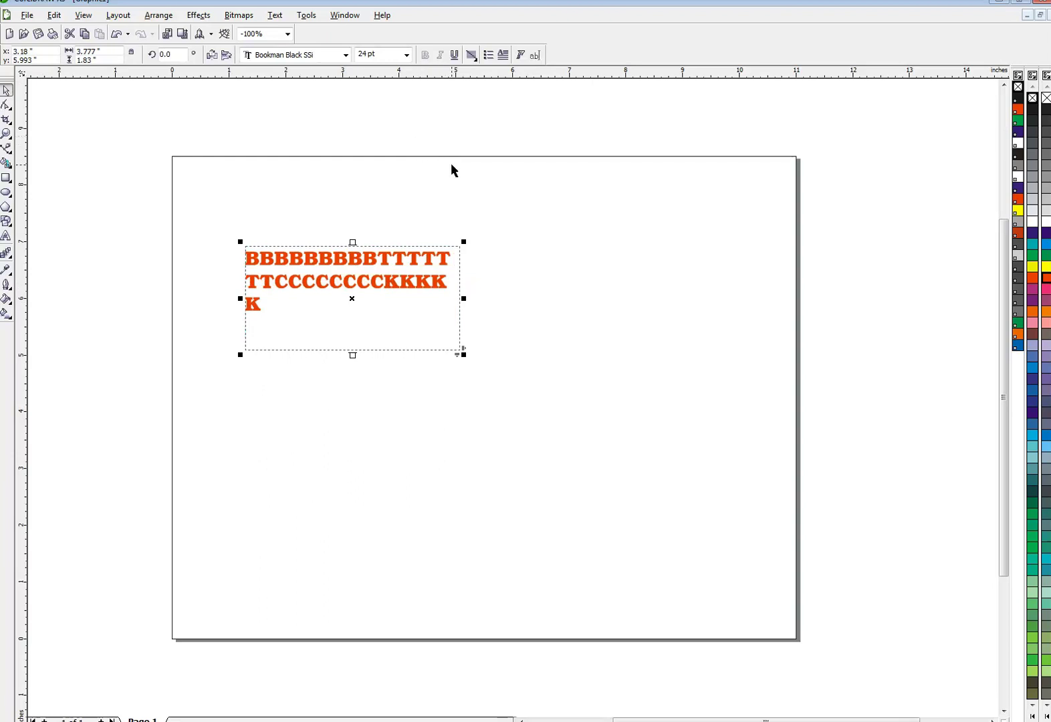
Step: Show and hide the rotation panel, then switch the text to artistic and back to paragraph with Ctrl+F8
{"action": "key", "text": "alt+F8"}
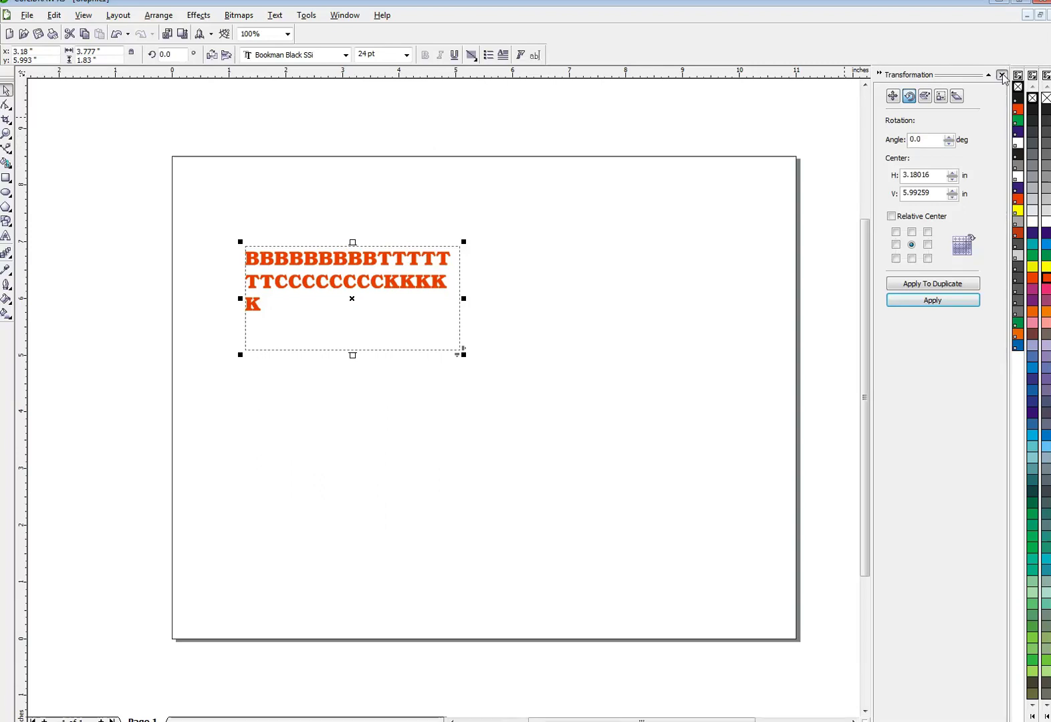
{"action": "key", "text": "alt+F8"}
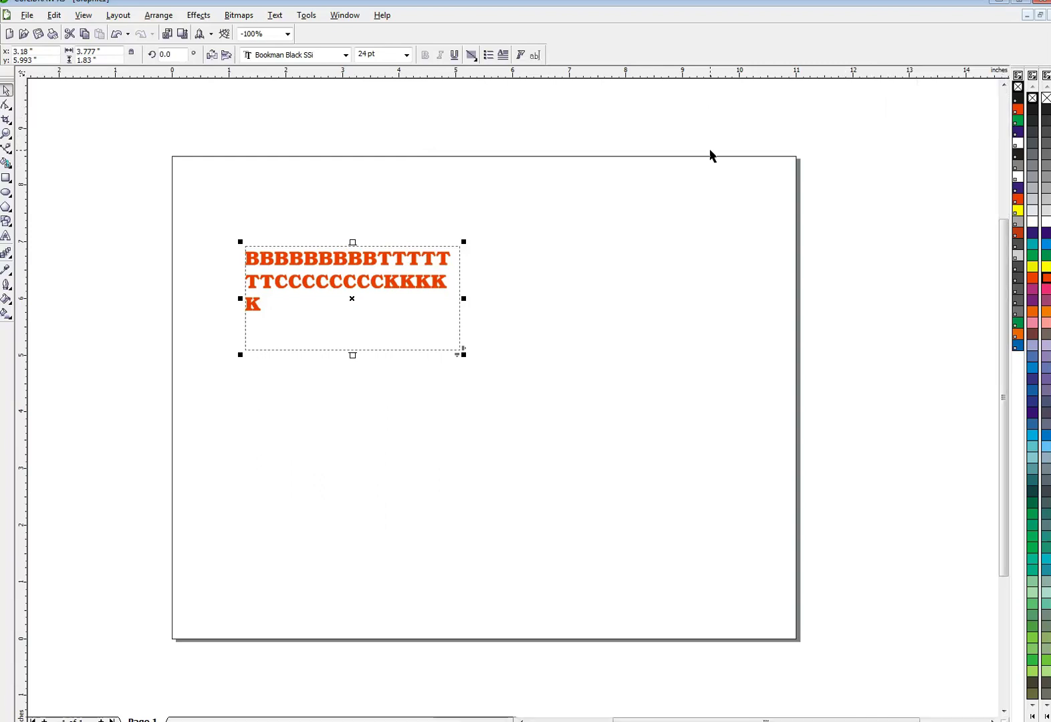
{"action": "key", "text": "ctrl+F8"}
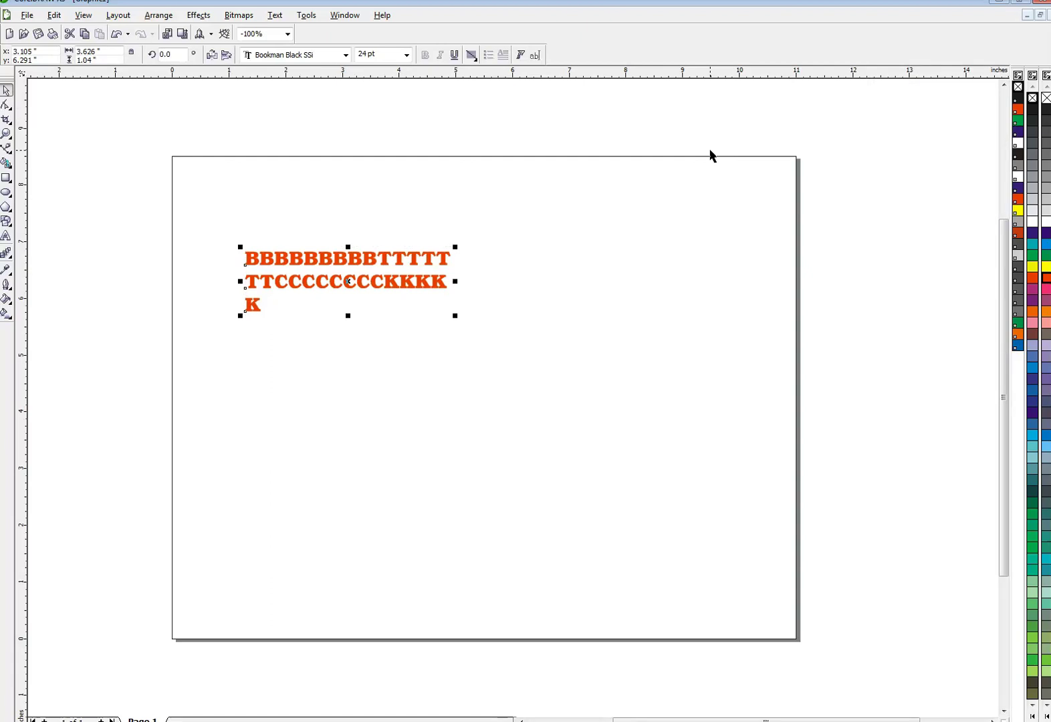
{"action": "key", "text": "ctrl+F8"}
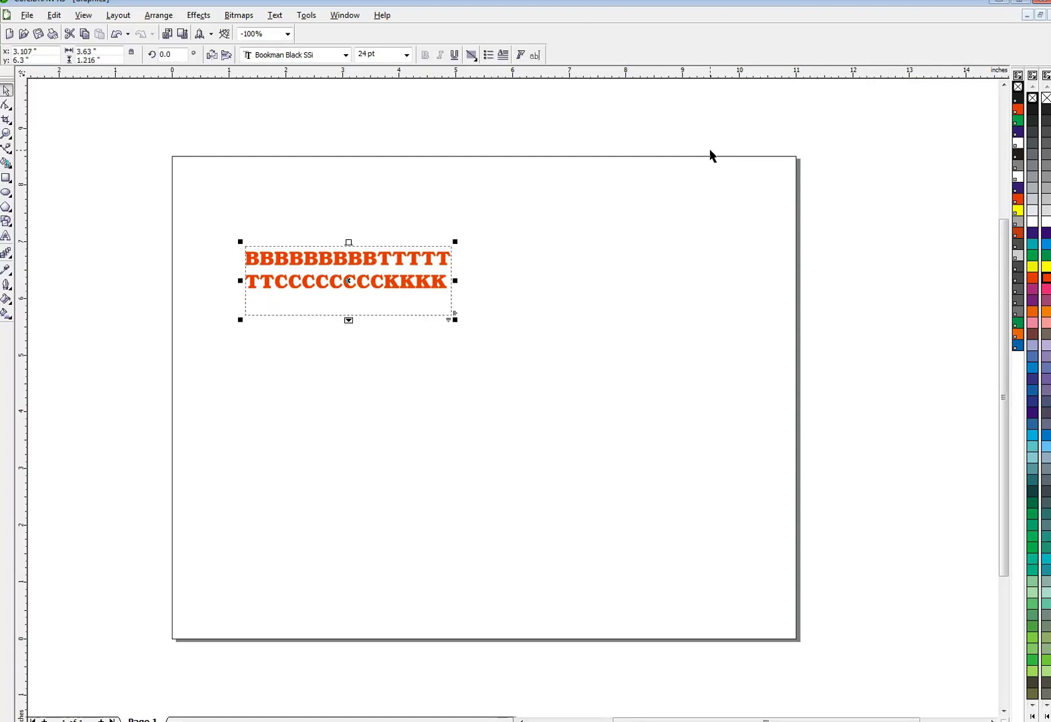
Step: Reselect the text frame and delete it from the page
{"action": "left_click", "coordinate": [620, 206]}
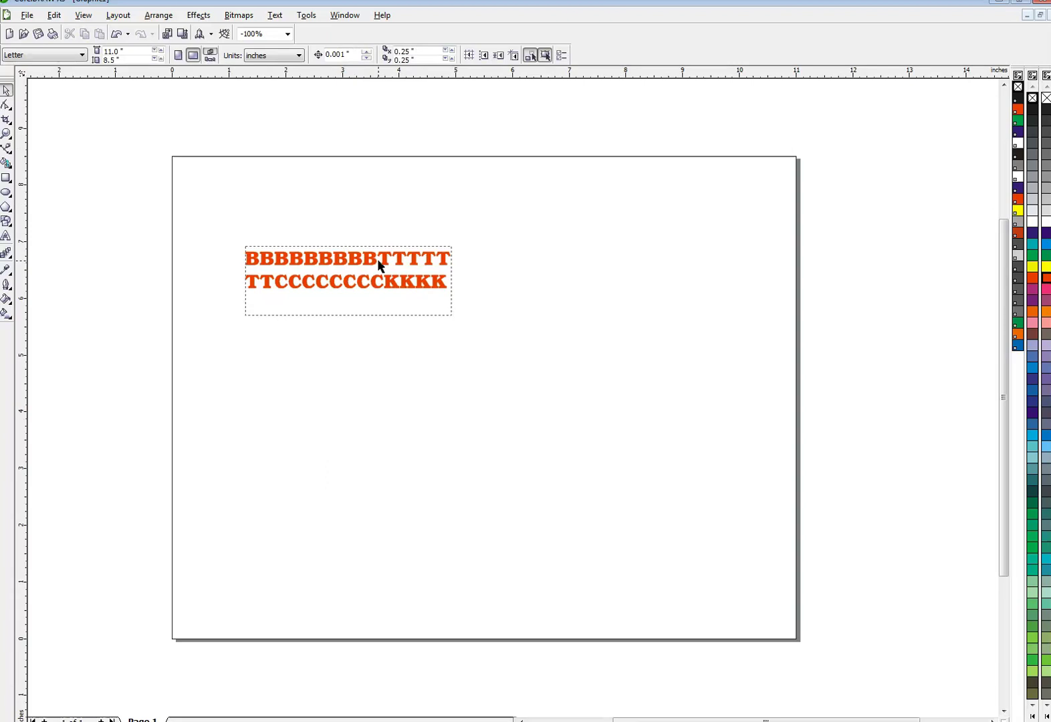
{"action": "left_click", "coordinate": [378, 258]}
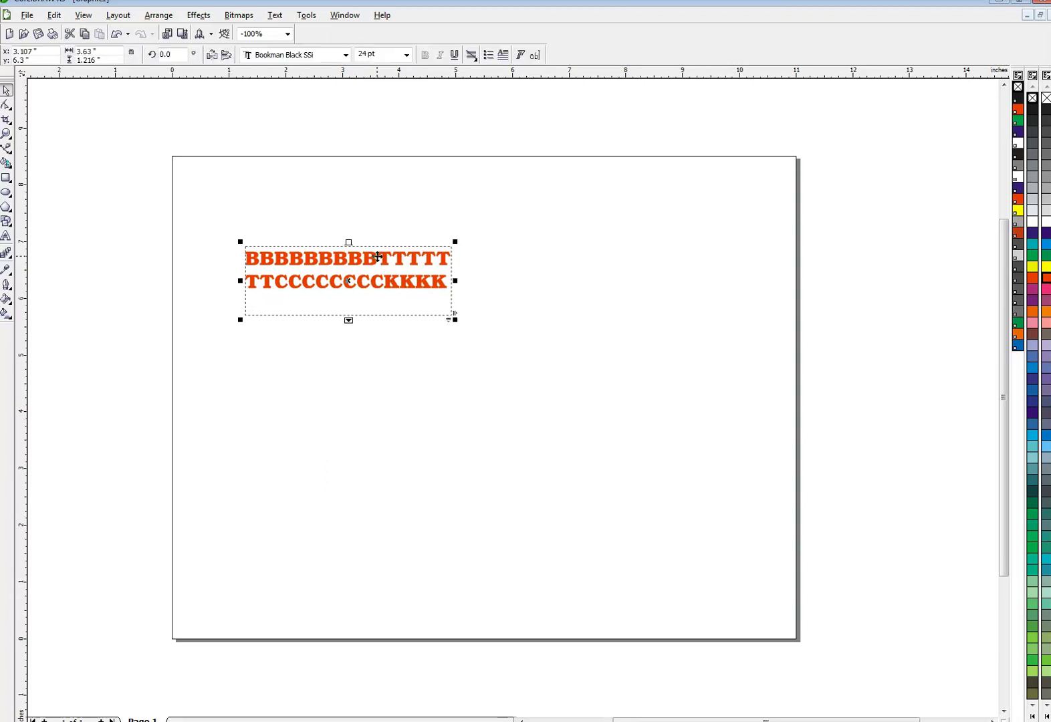
{"action": "key", "text": "Delete"}
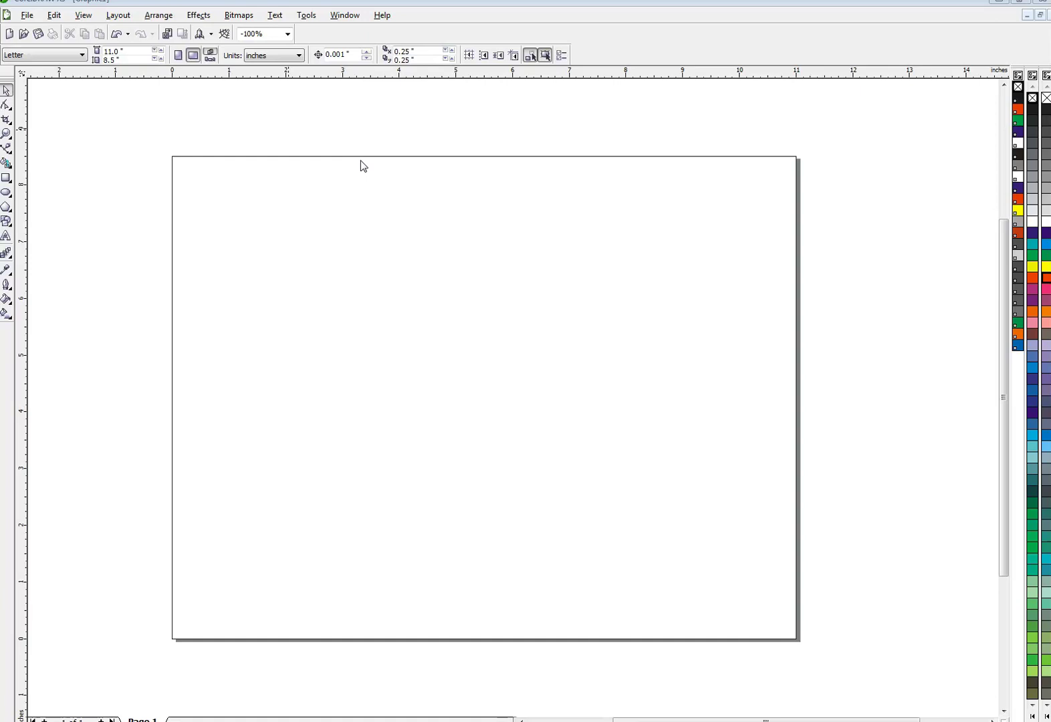
Step: Draw a Bezier curve from the upper left, bent down toward the lower right, and select it
{"action": "key", "text": "F5"}
{"action": "left_click", "coordinate": [347, 291]}
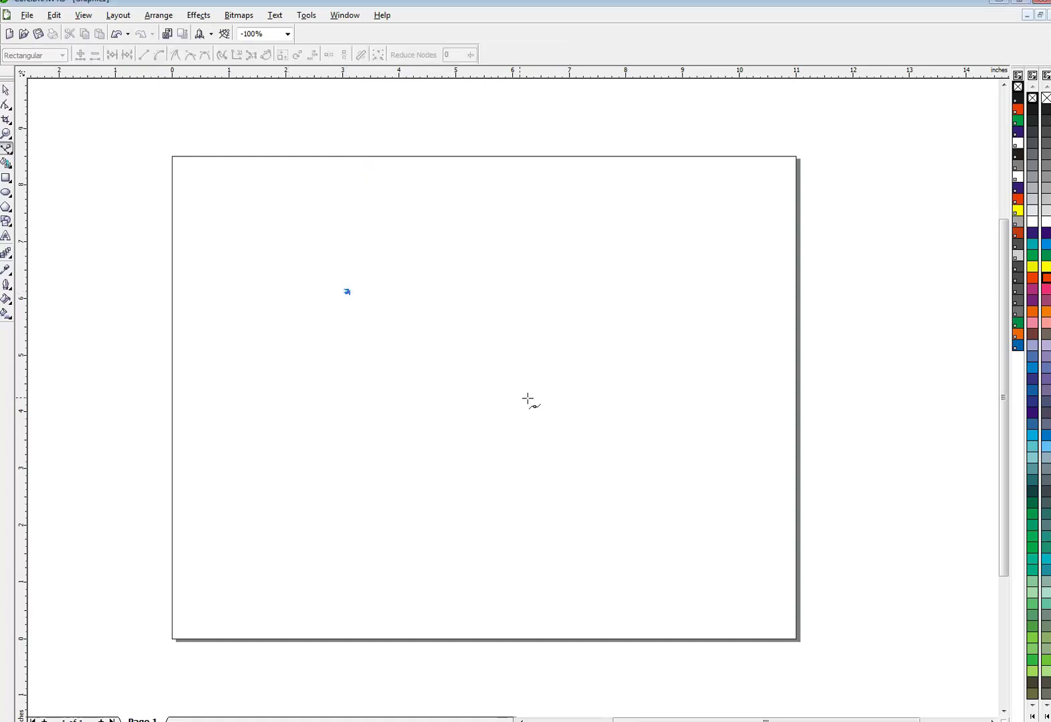
{"action": "left_click_drag", "start_coordinate": [643, 428], "coordinate": [725, 548]}
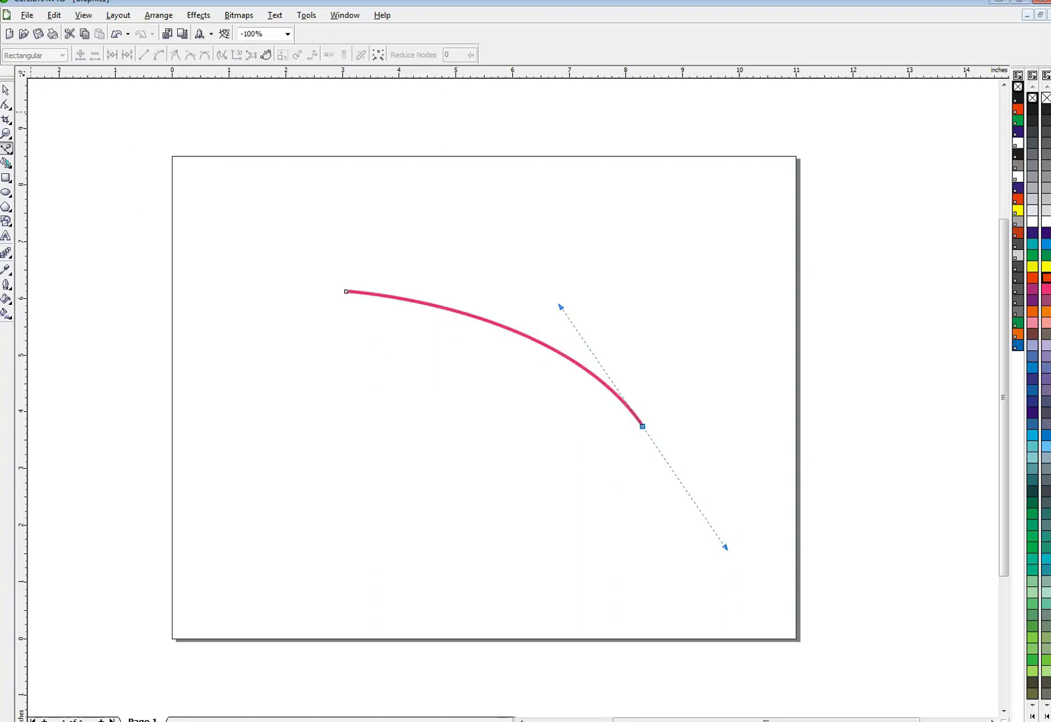
{"action": "left_click", "coordinate": [6, 90]}
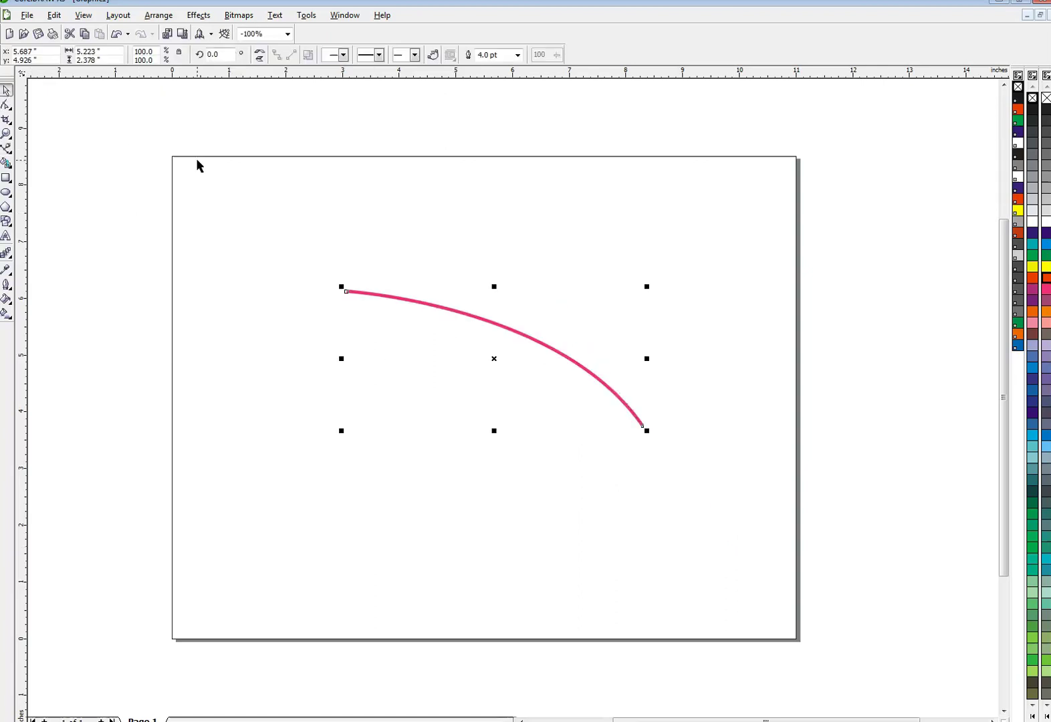
Step: Check the curve's Outline Pen settings with F12, close them unchanged, then open the Tools menu
{"action": "key", "text": "F12"}
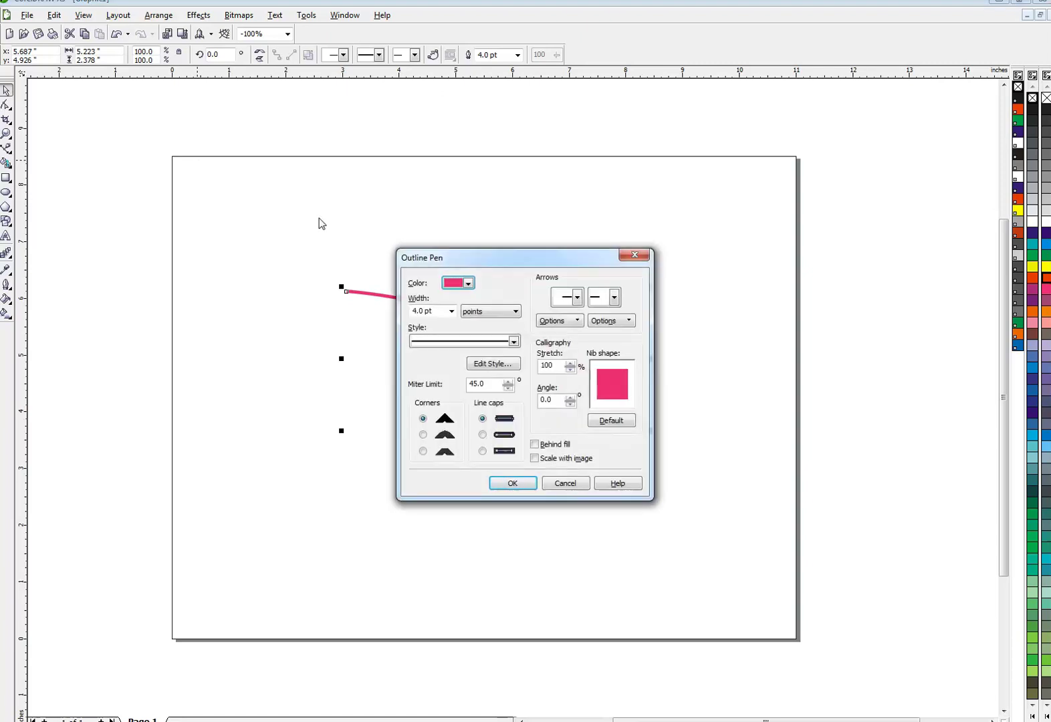
{"action": "left_click", "coordinate": [633, 257]}
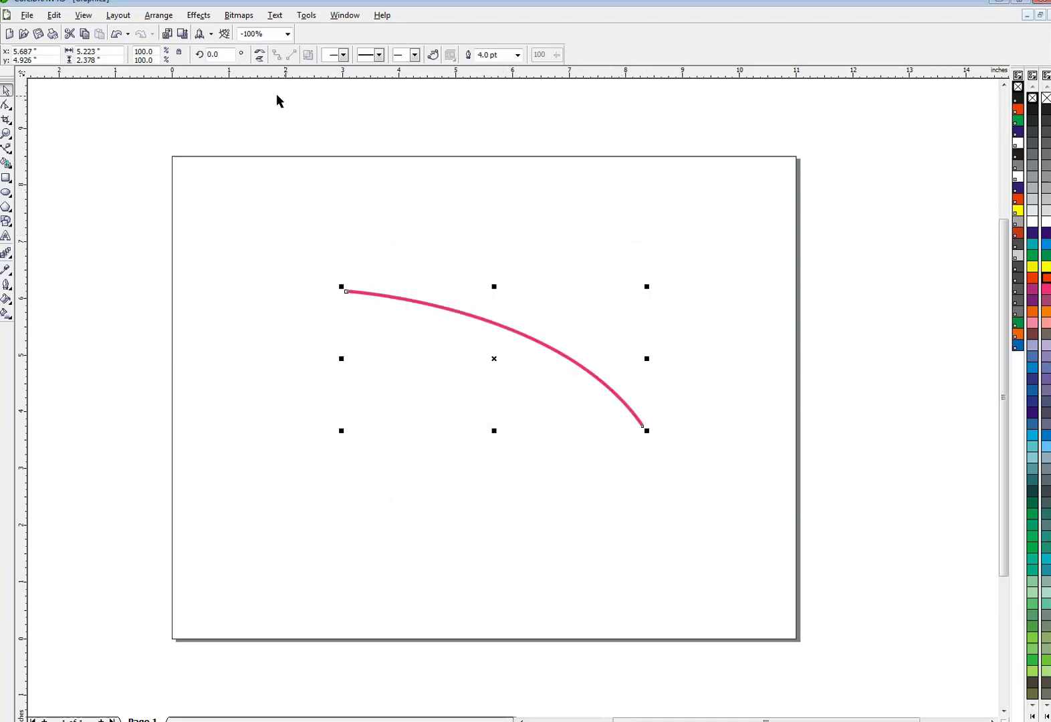
{"action": "left_click", "coordinate": [305, 17]}
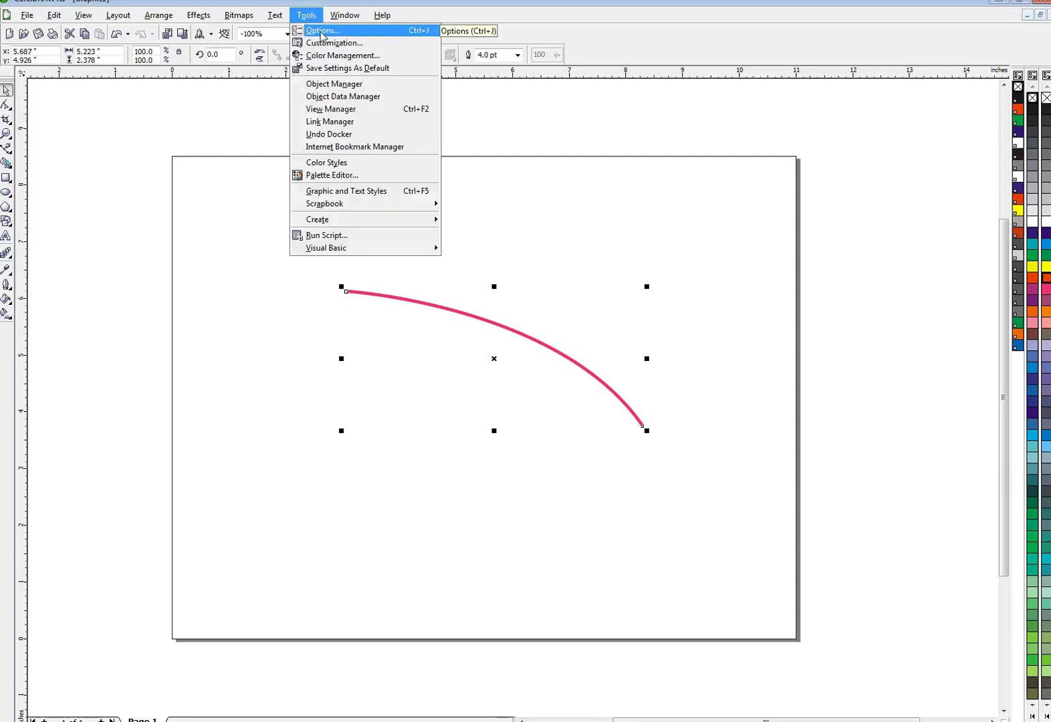
Step: In Tools > Customization > Commands, open Shortcut Keys and choose the Fill And Outline category
{"action": "left_click", "coordinate": [320, 31]}
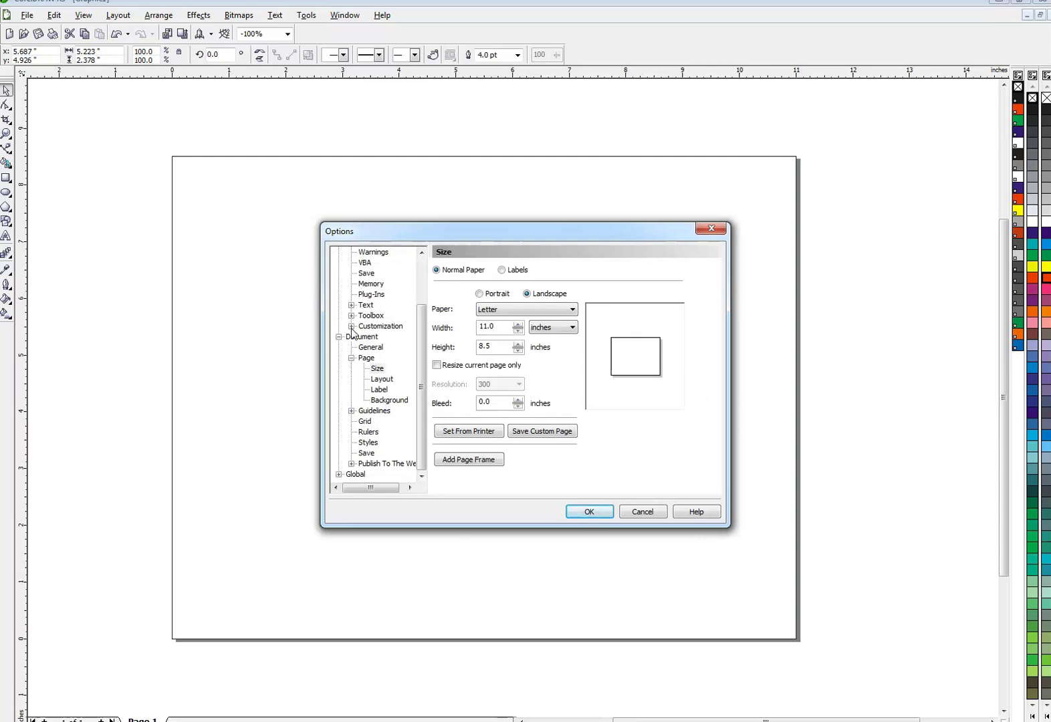
{"action": "left_click", "coordinate": [711, 228]}
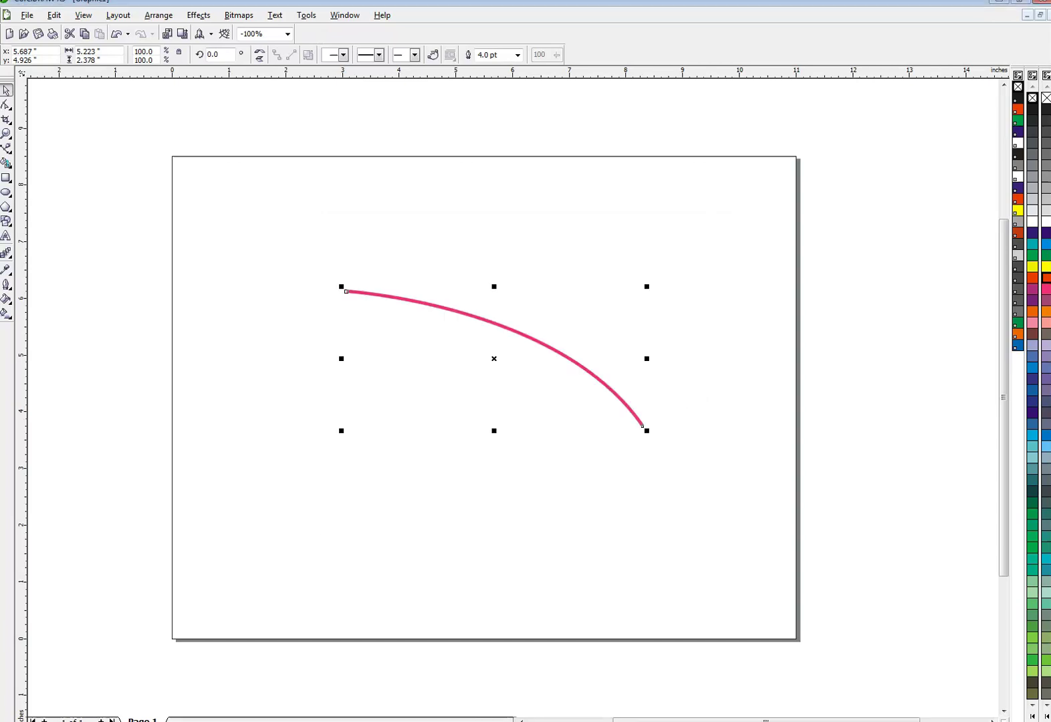
{"action": "left_click", "coordinate": [308, 15]}
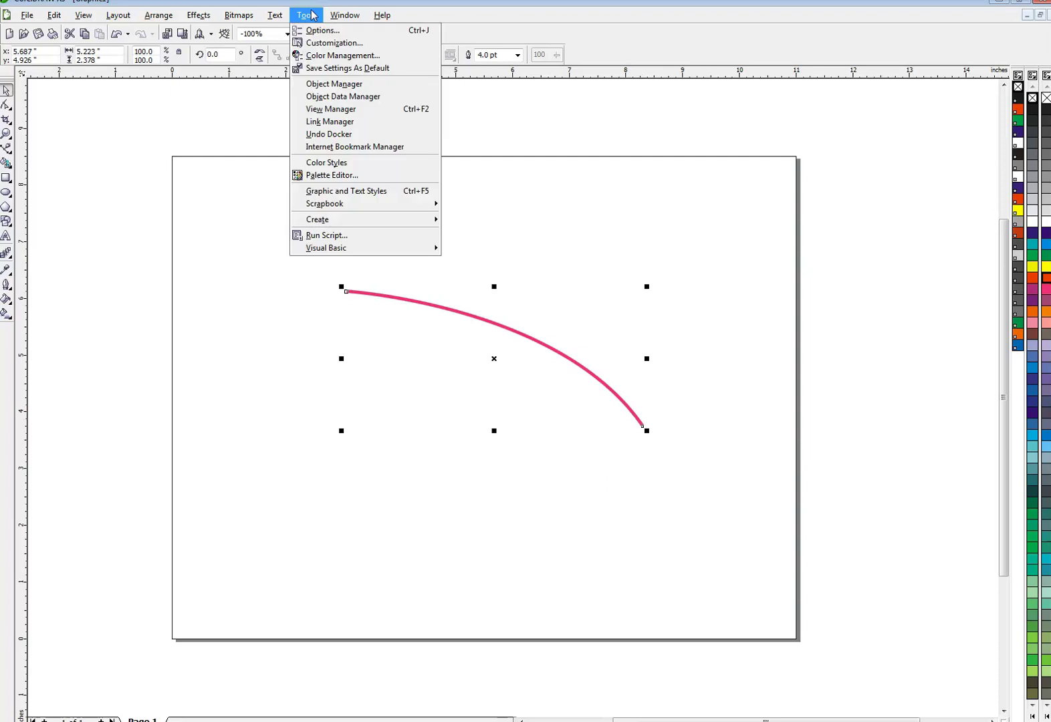
{"action": "left_click", "coordinate": [321, 43]}
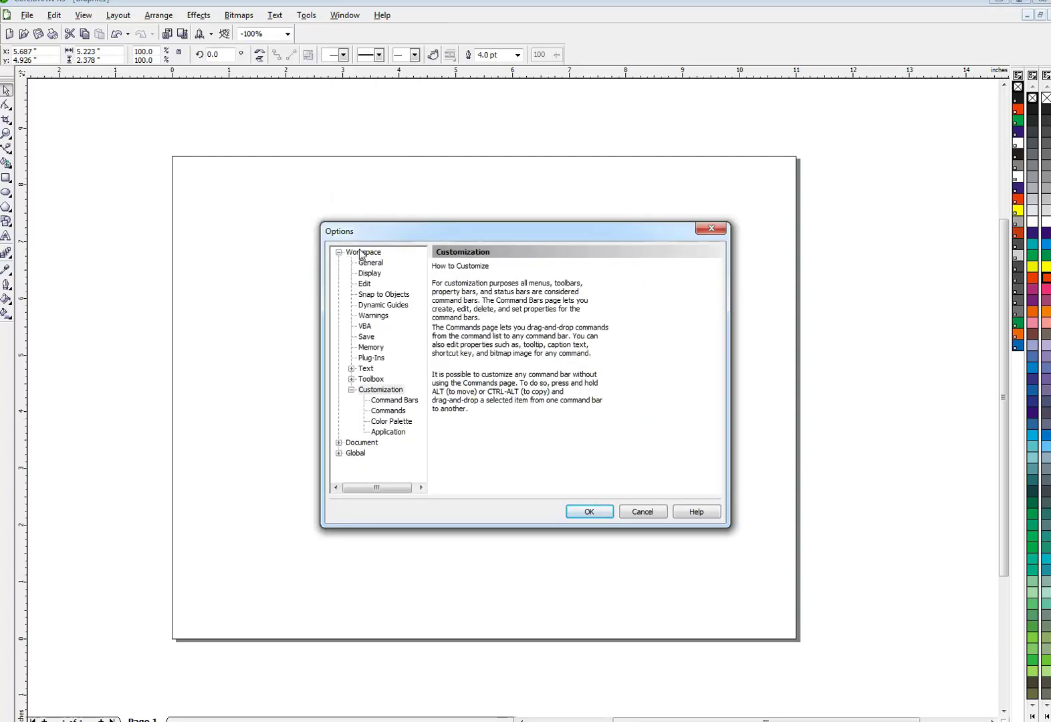
{"action": "left_click", "coordinate": [386, 414]}
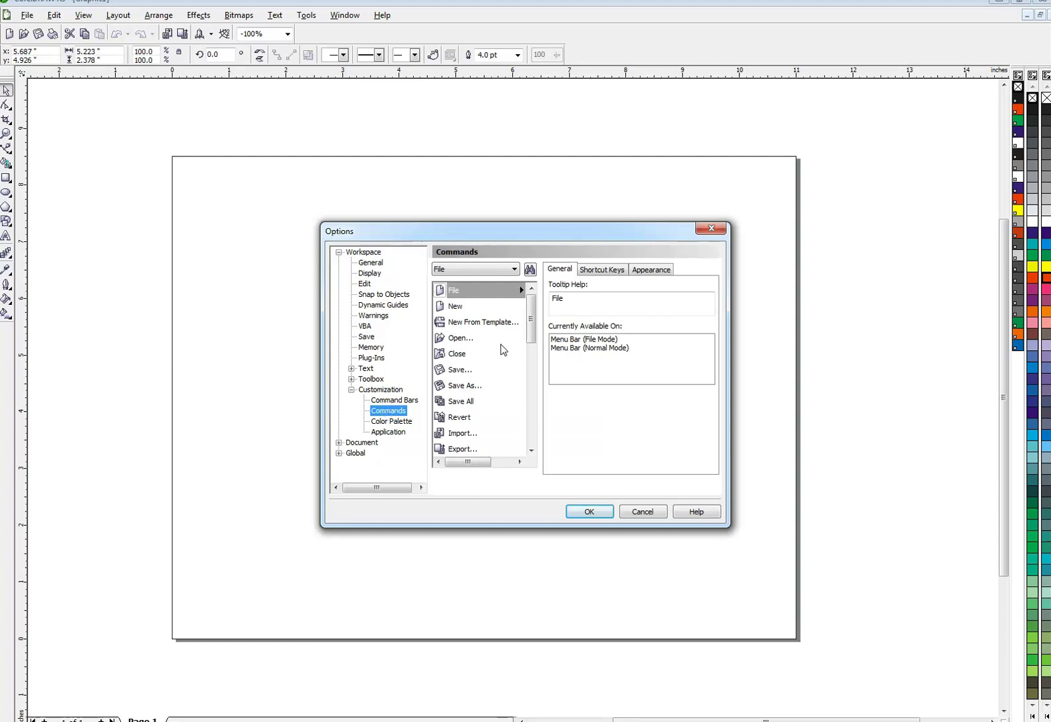
{"action": "left_click", "coordinate": [601, 271]}
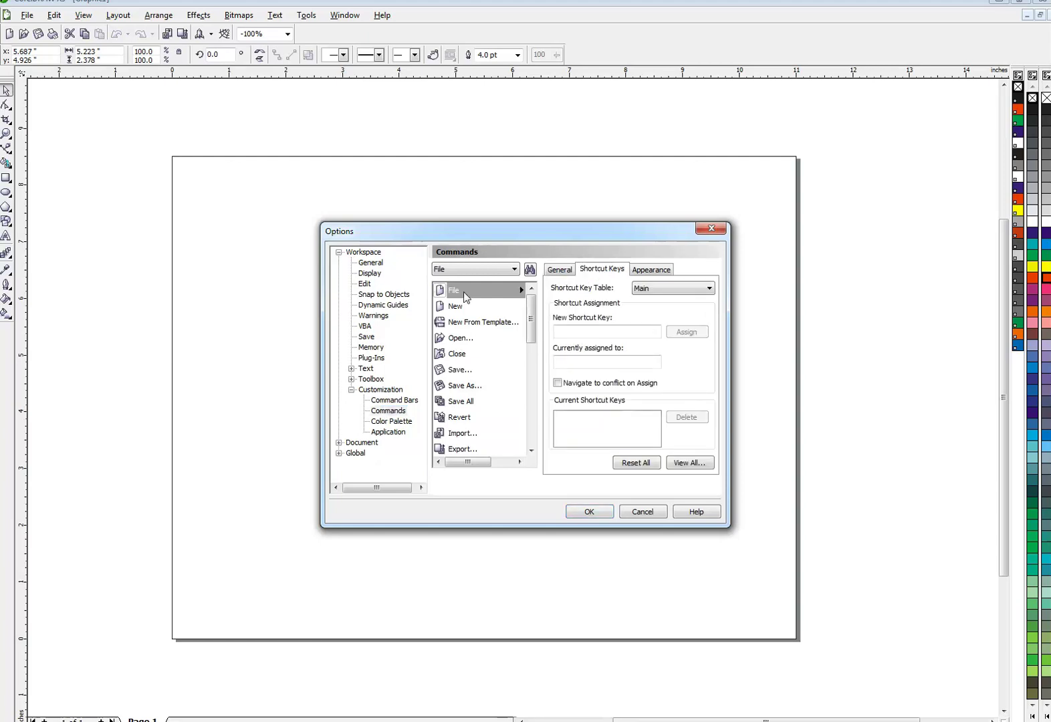
{"action": "left_click", "coordinate": [491, 270]}
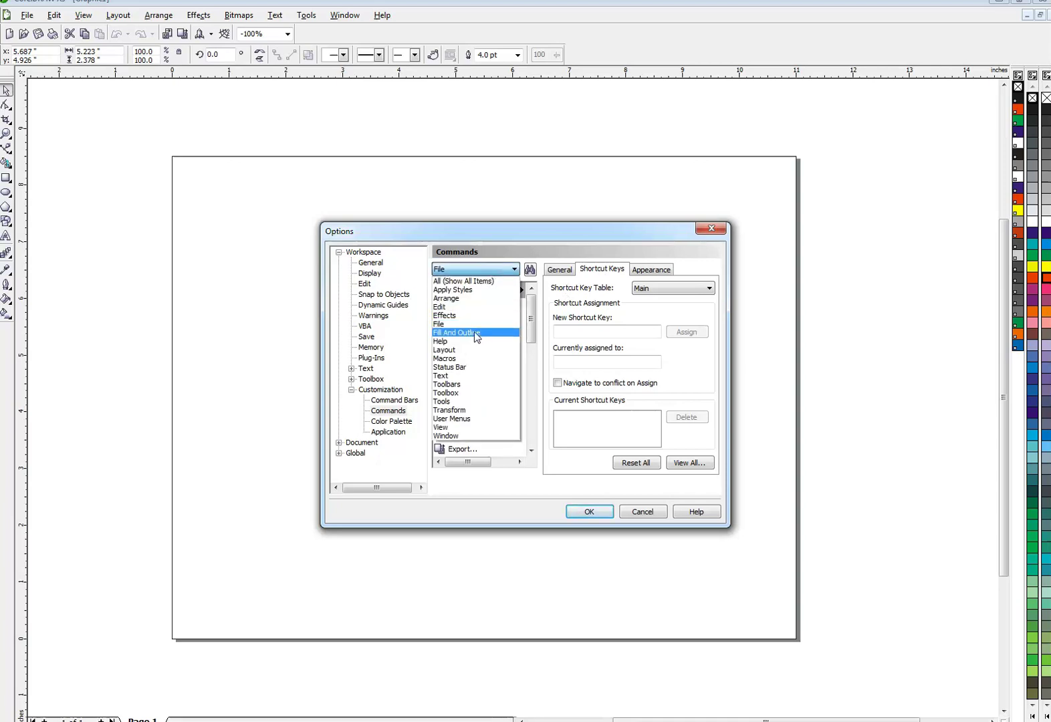
{"action": "left_click", "coordinate": [475, 332]}
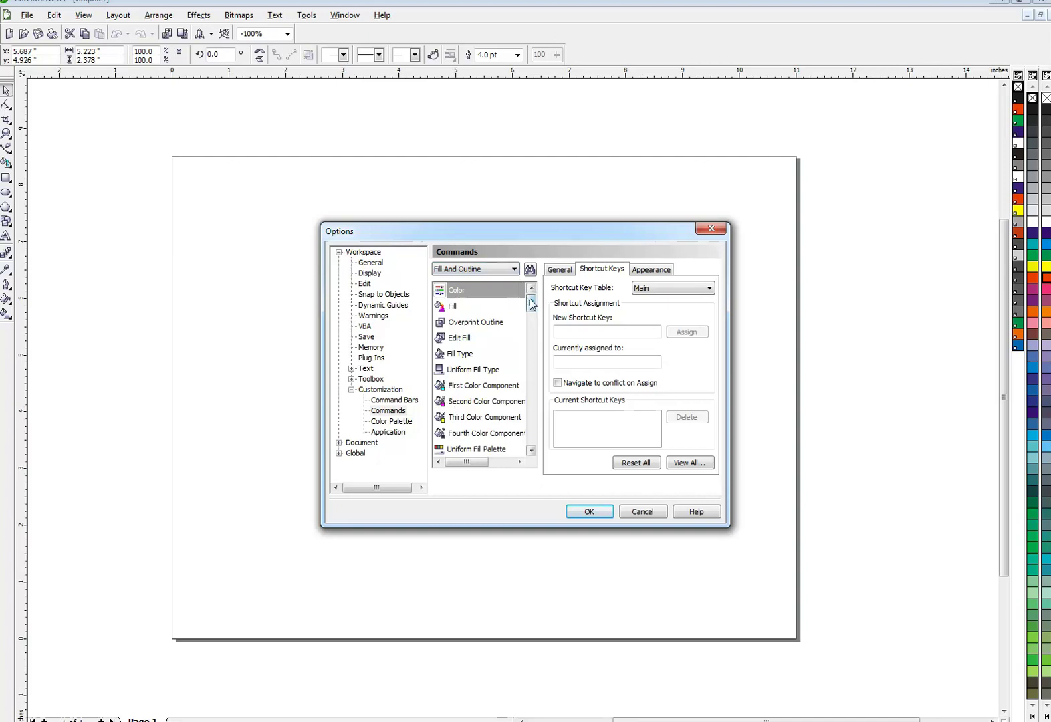
Step: Assign Ctrl+P as a new shortcut for the Pen command alongside F12, then close Options
{"action": "left_click_drag", "start_coordinate": [531, 304], "coordinate": [535, 405]}
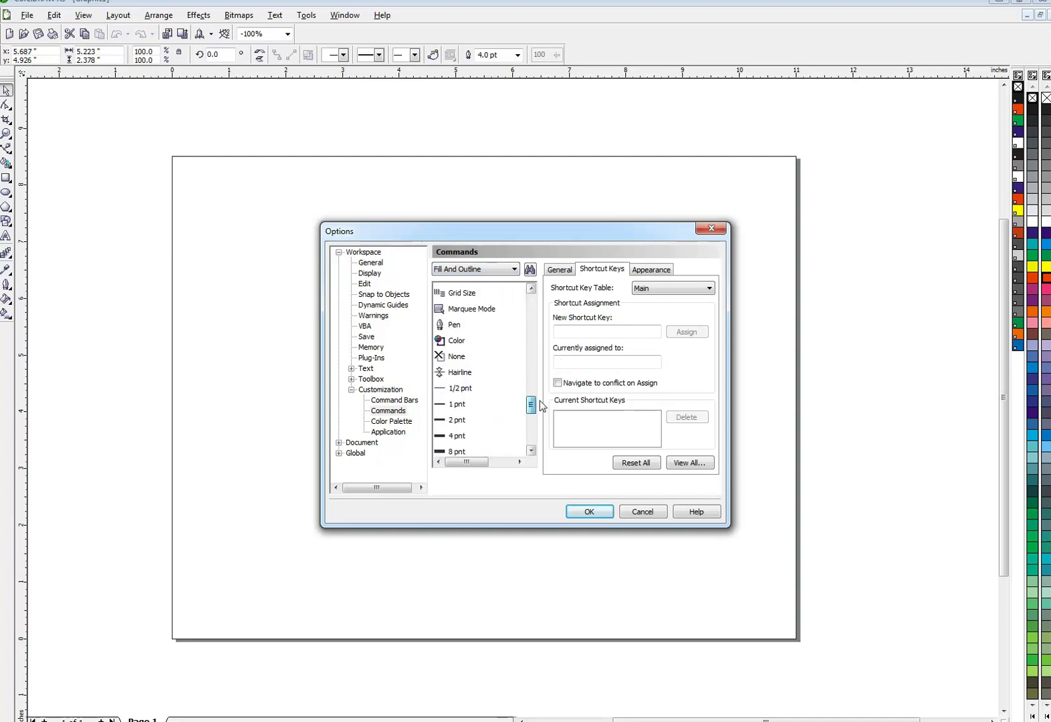
{"action": "left_click", "coordinate": [452, 325]}
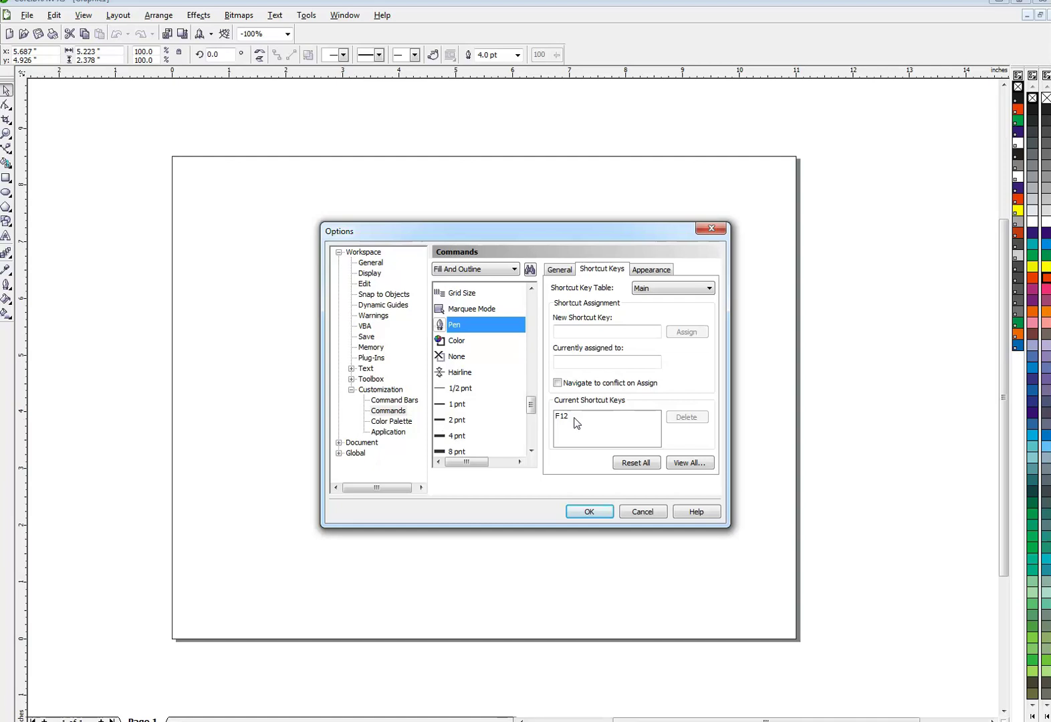
{"action": "left_click", "coordinate": [600, 331]}
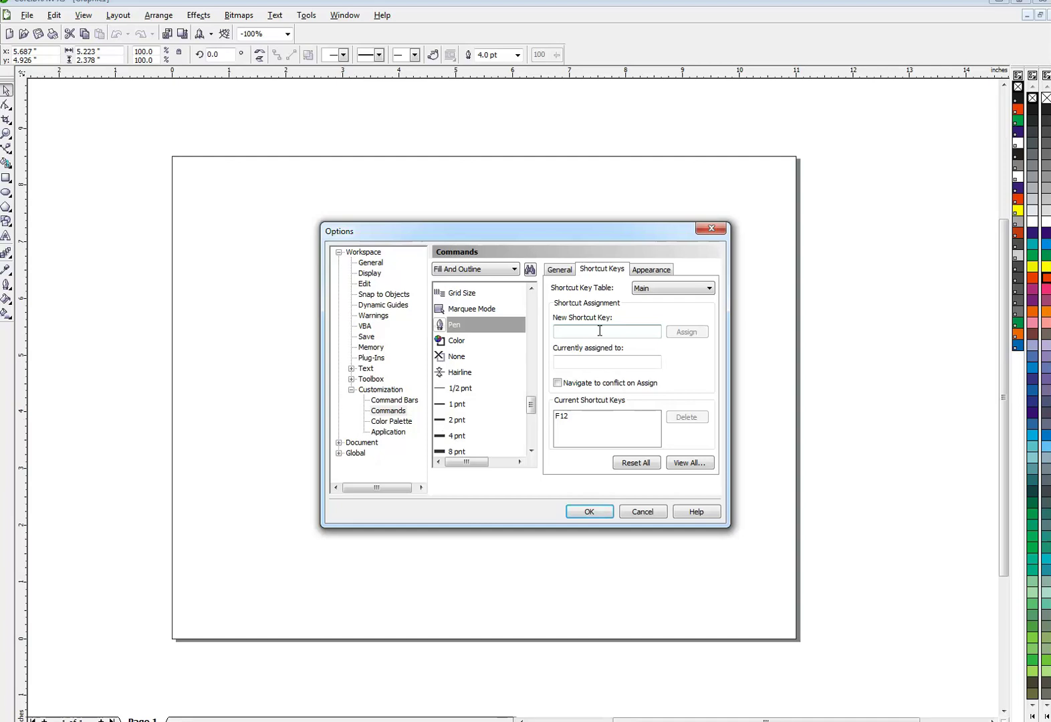
{"action": "key", "text": "ctrl+p"}
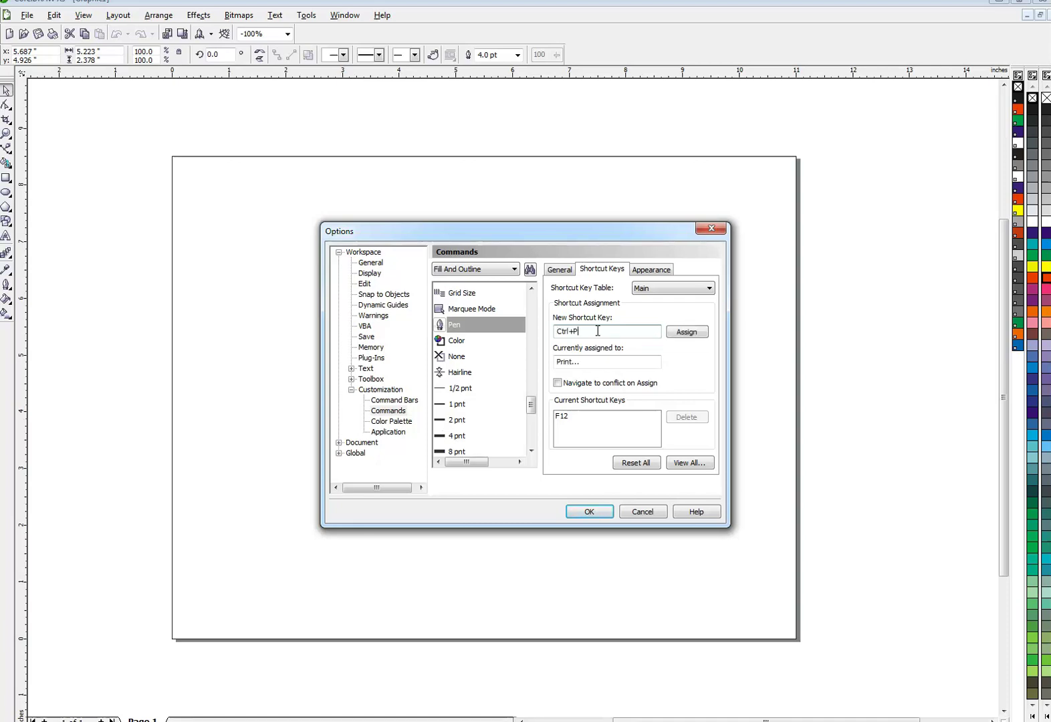
{"action": "left_click", "coordinate": [696, 333]}
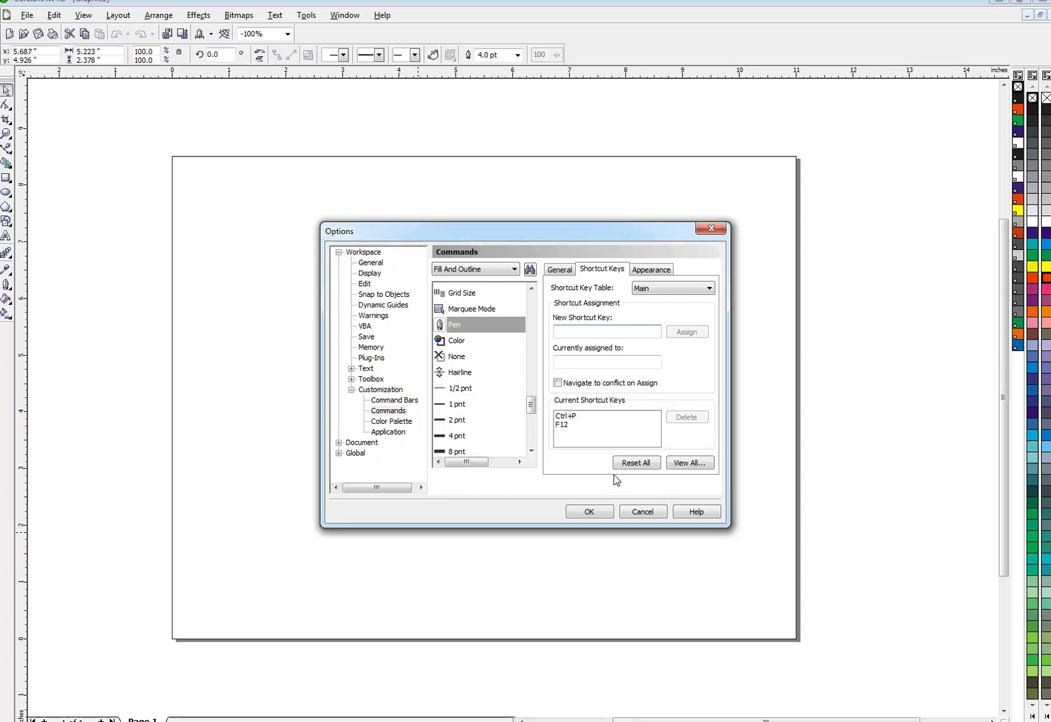
{"action": "left_click", "coordinate": [648, 514]}
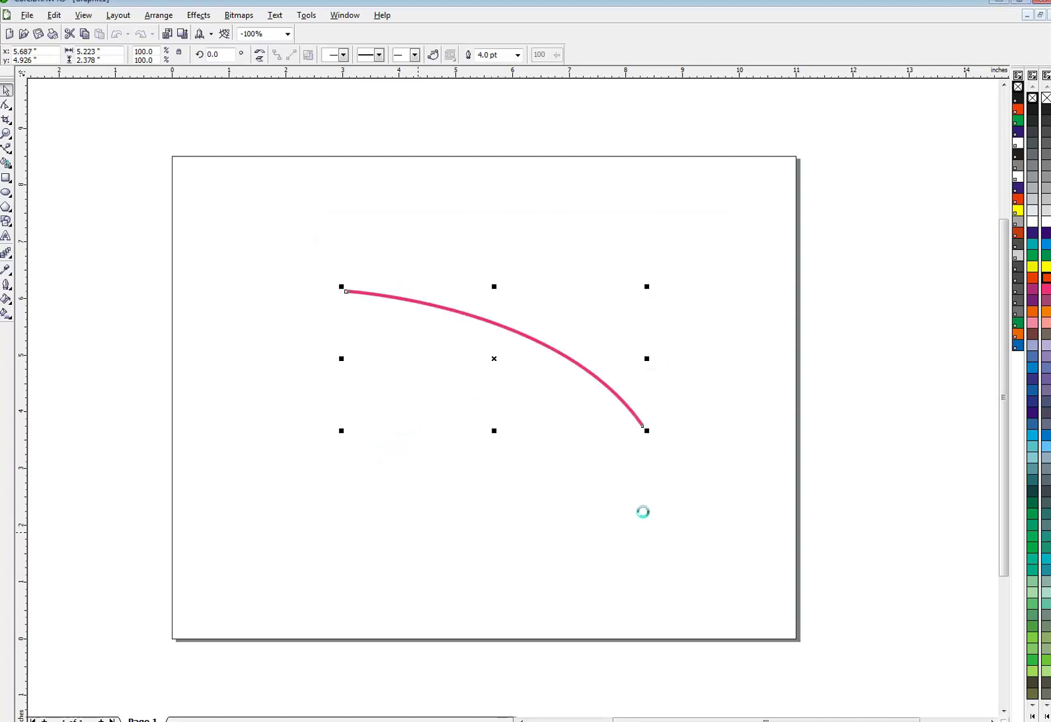